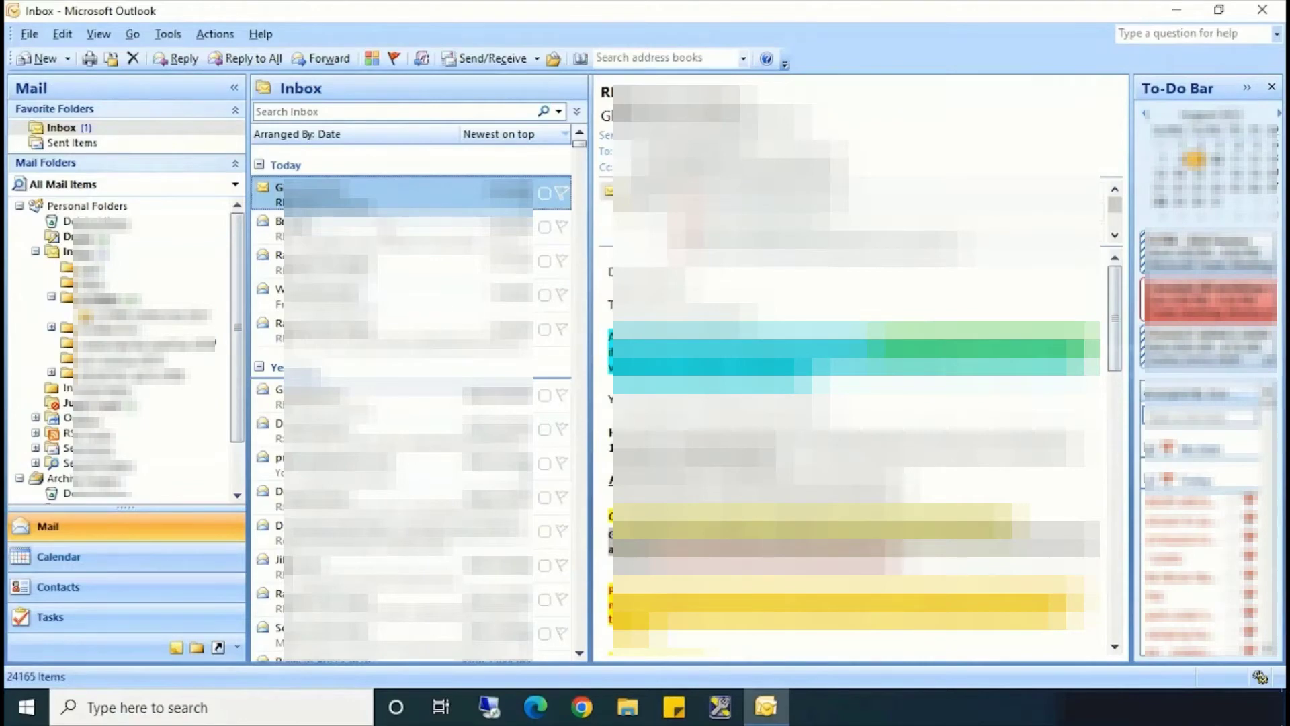
- Switch back and forth between the two newest Inbox messages to check how quickly they load in the reading pane
{"action": "key", "text": "Down"}
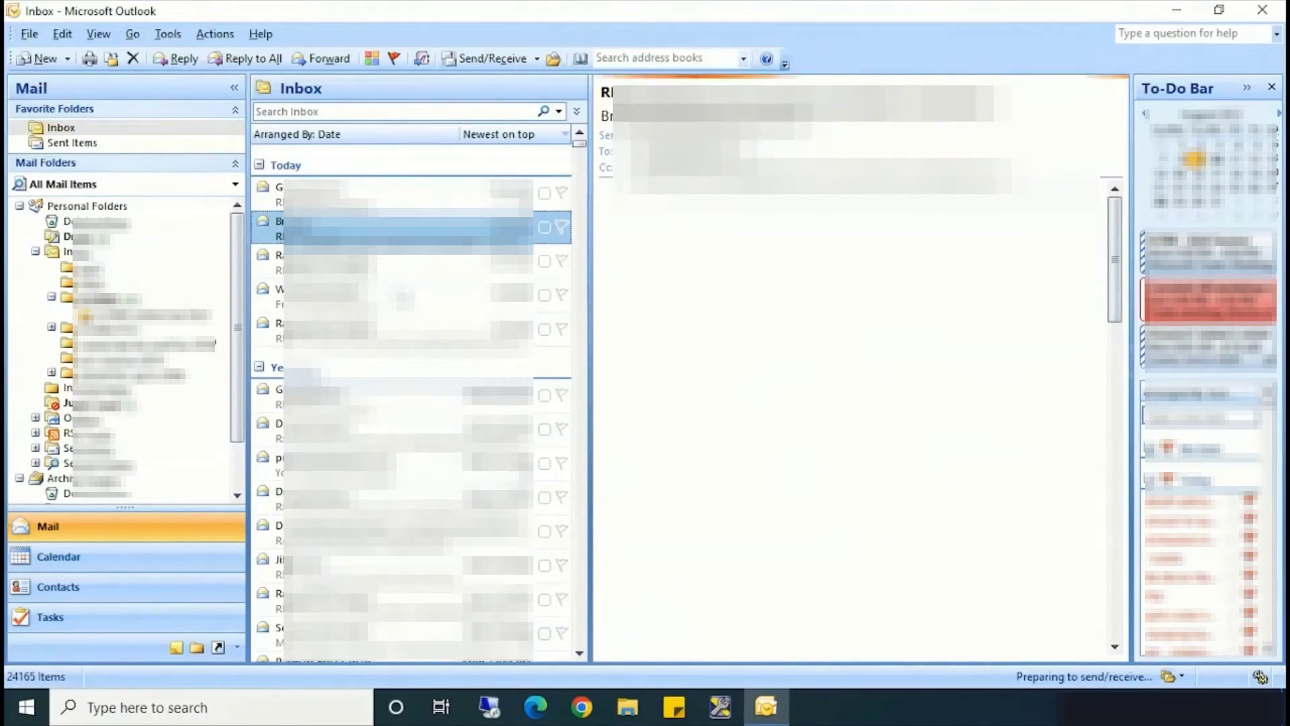
{"action": "left_click", "coordinate": [404, 194]}
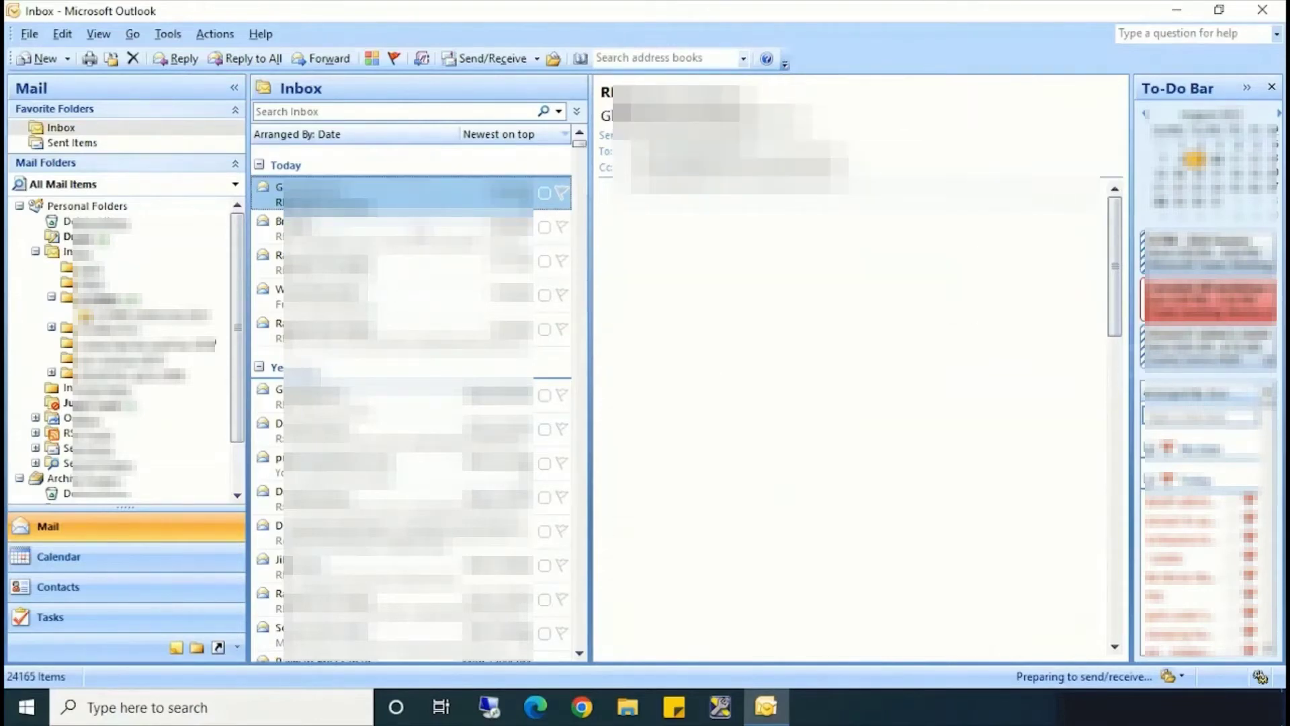
{"action": "left_click", "coordinate": [403, 226]}
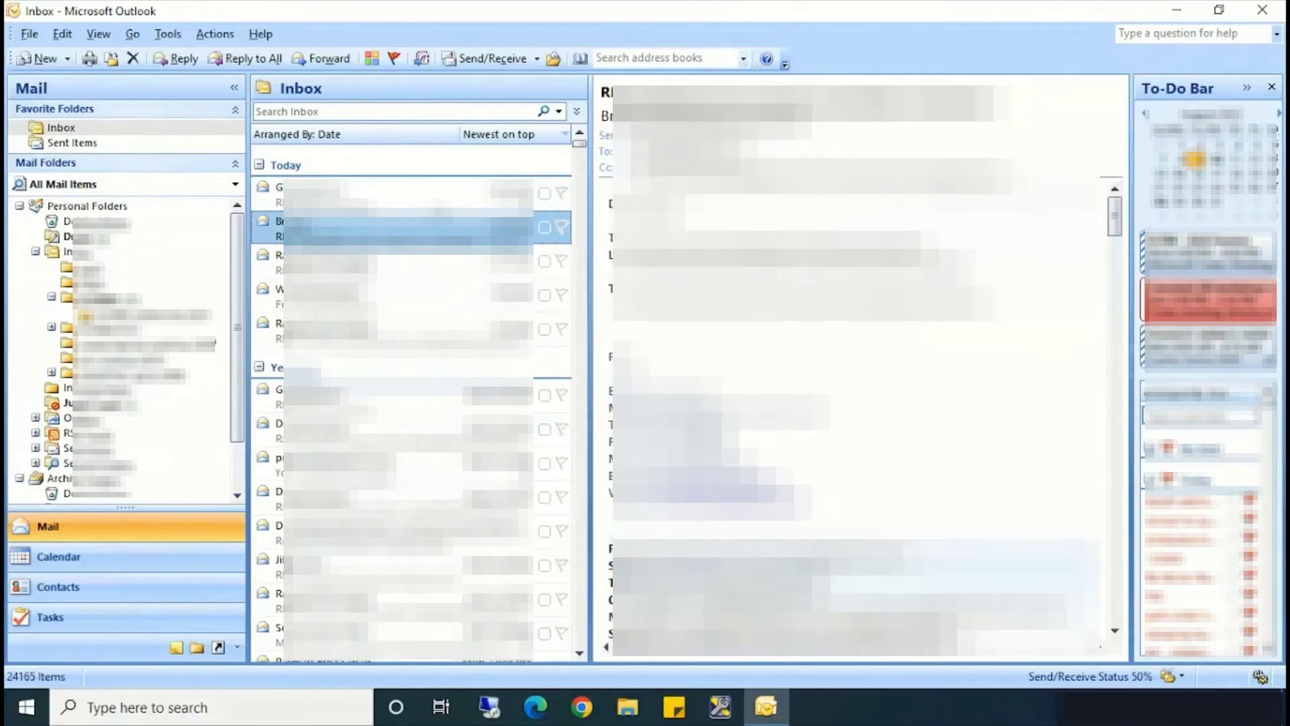
{"action": "left_click", "coordinate": [404, 194]}
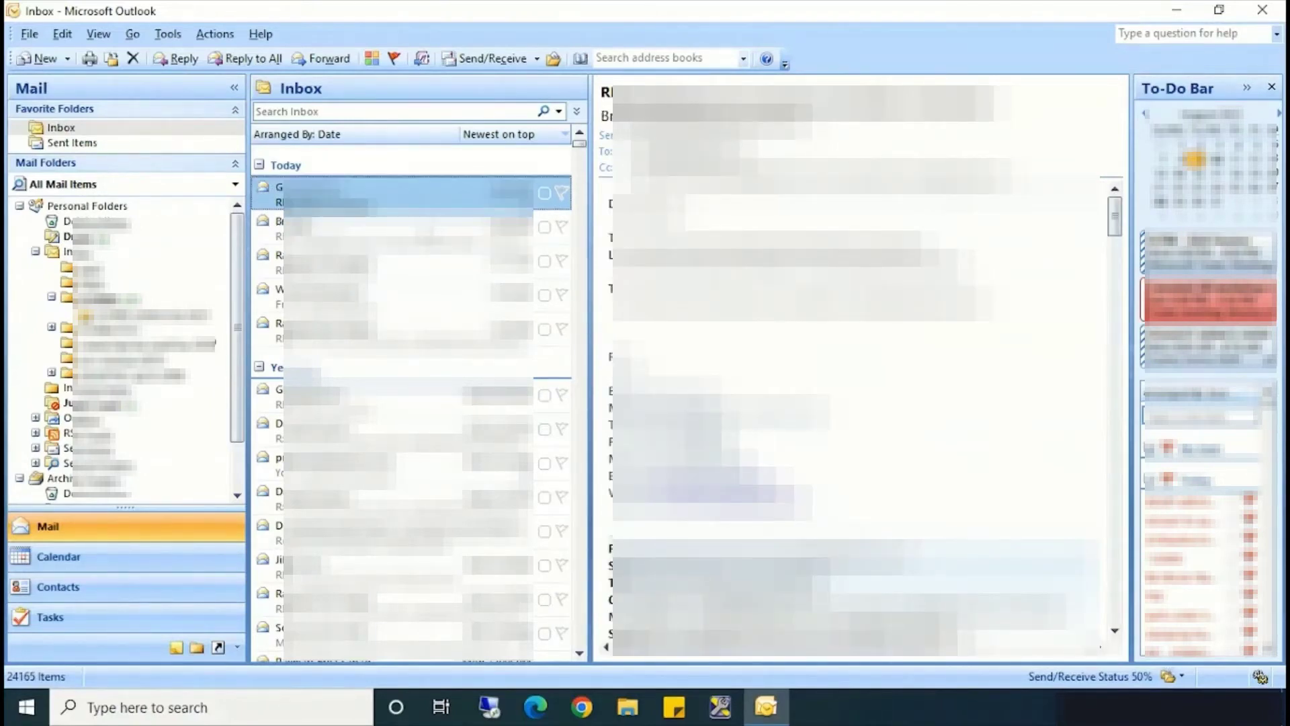
{"action": "left_click", "coordinate": [417, 228]}
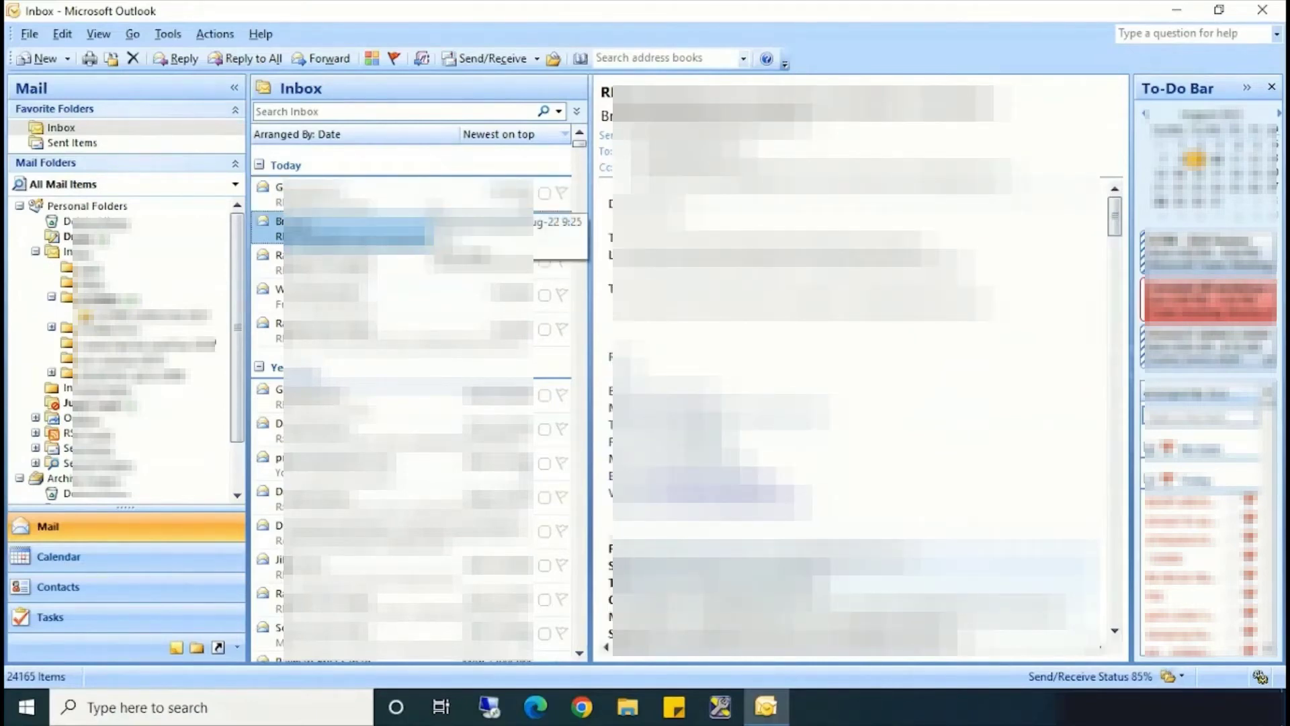
{"action": "left_click", "coordinate": [434, 196]}
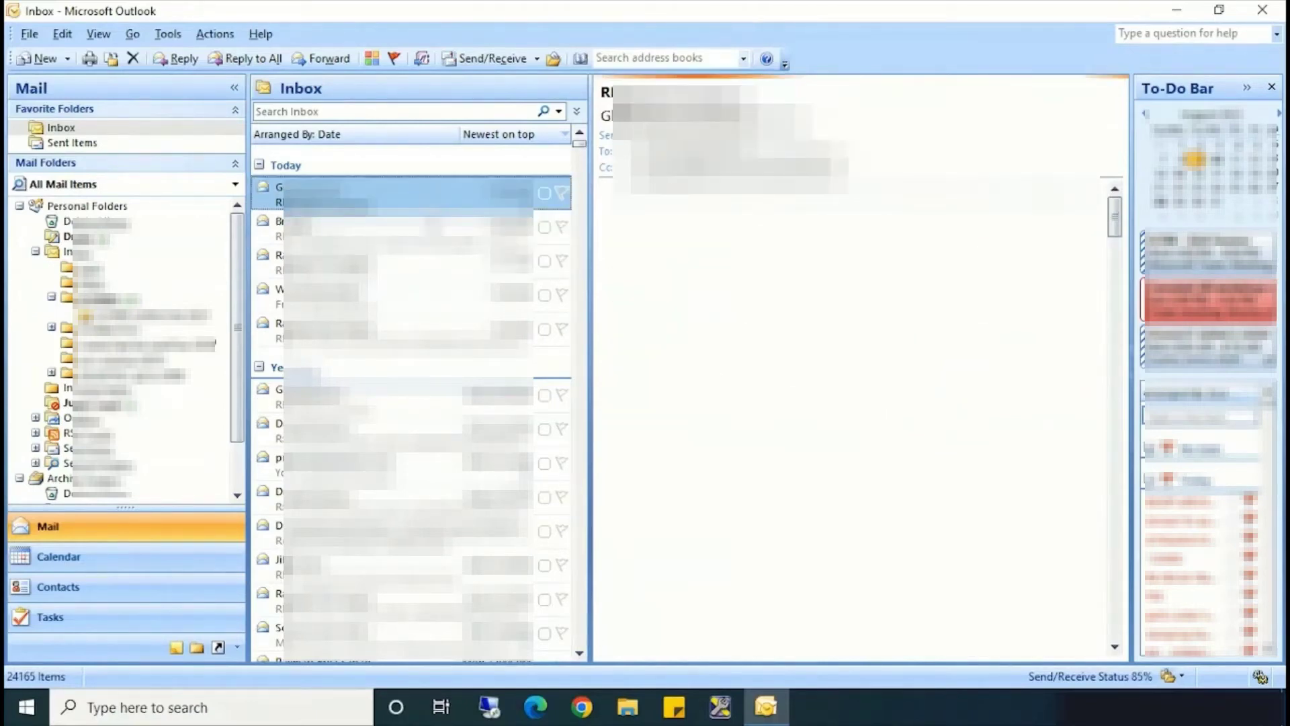
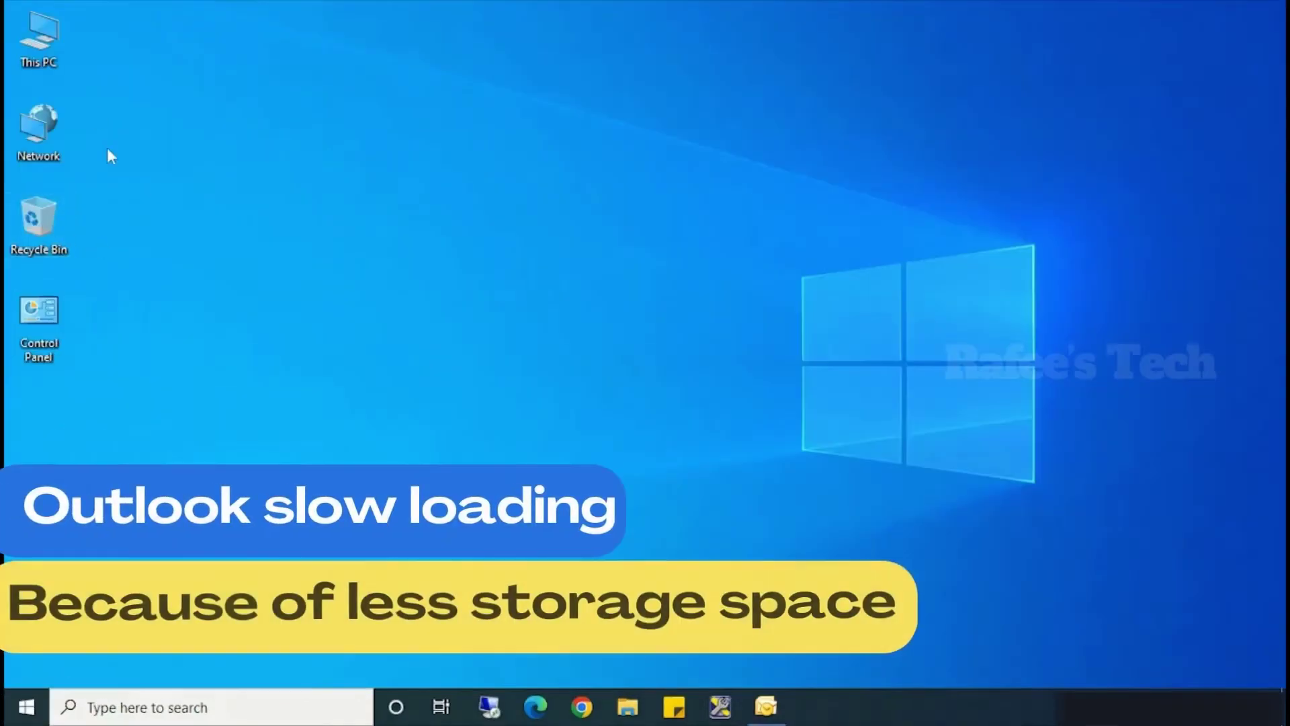
- Locate the Outlook folder in C:\Users\BBSERSCA3\AppData\Local\Microsoft, select it, and minimize the window
{"action": "double_click", "coordinate": [38, 37]}
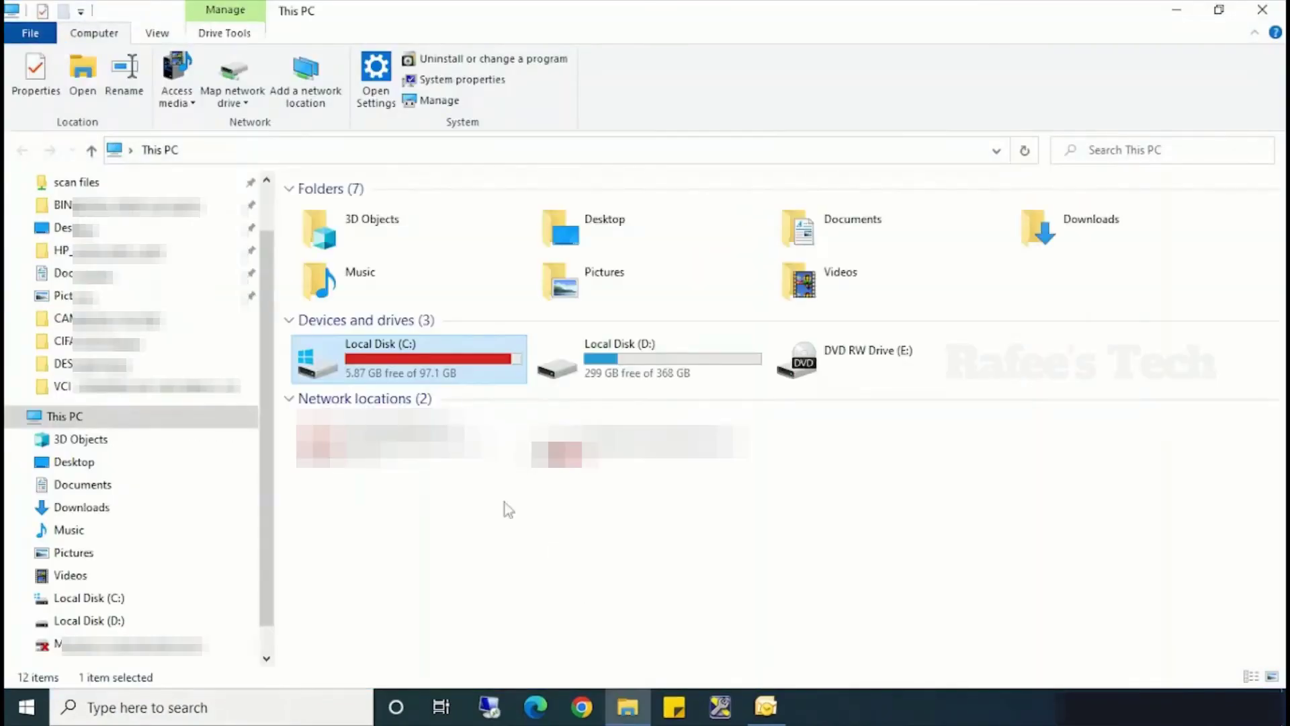
{"action": "double_click", "coordinate": [425, 374]}
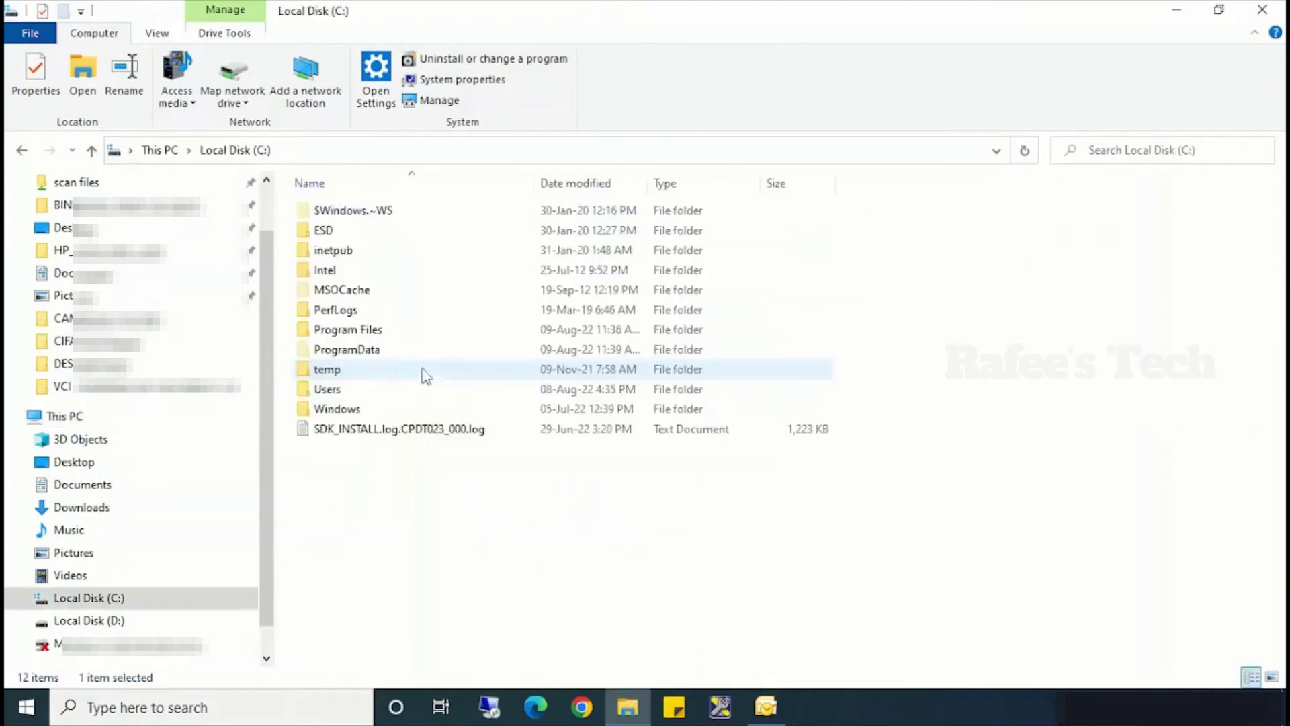
{"action": "left_click", "coordinate": [413, 395]}
{"action": "double_click", "coordinate": [413, 395]}
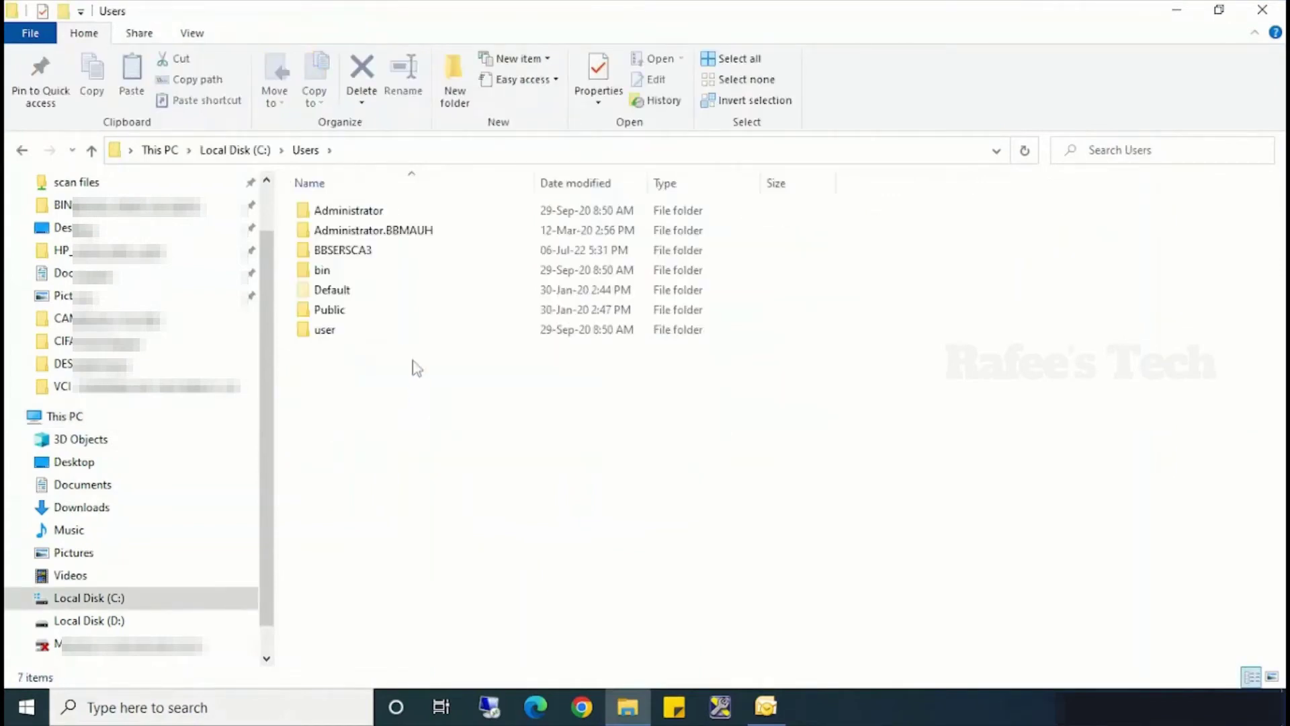
{"action": "double_click", "coordinate": [386, 250]}
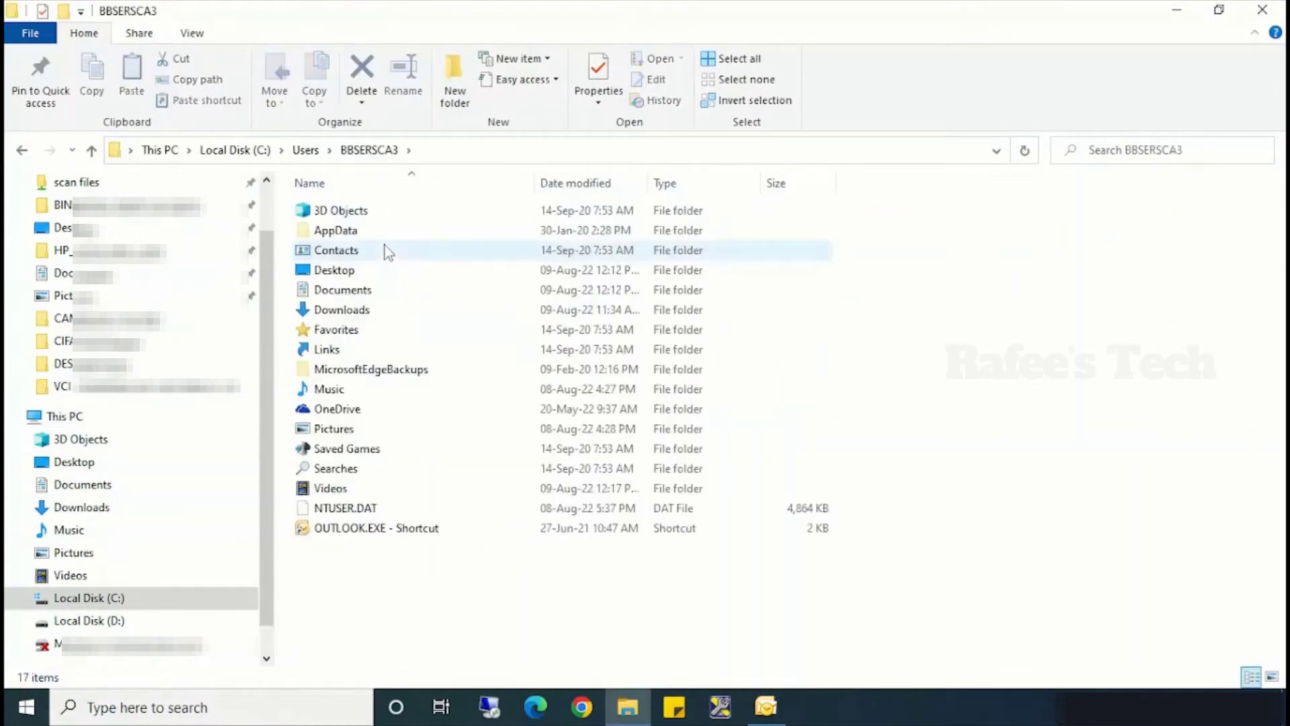
{"action": "double_click", "coordinate": [386, 232]}
{"action": "double_click", "coordinate": [384, 219]}
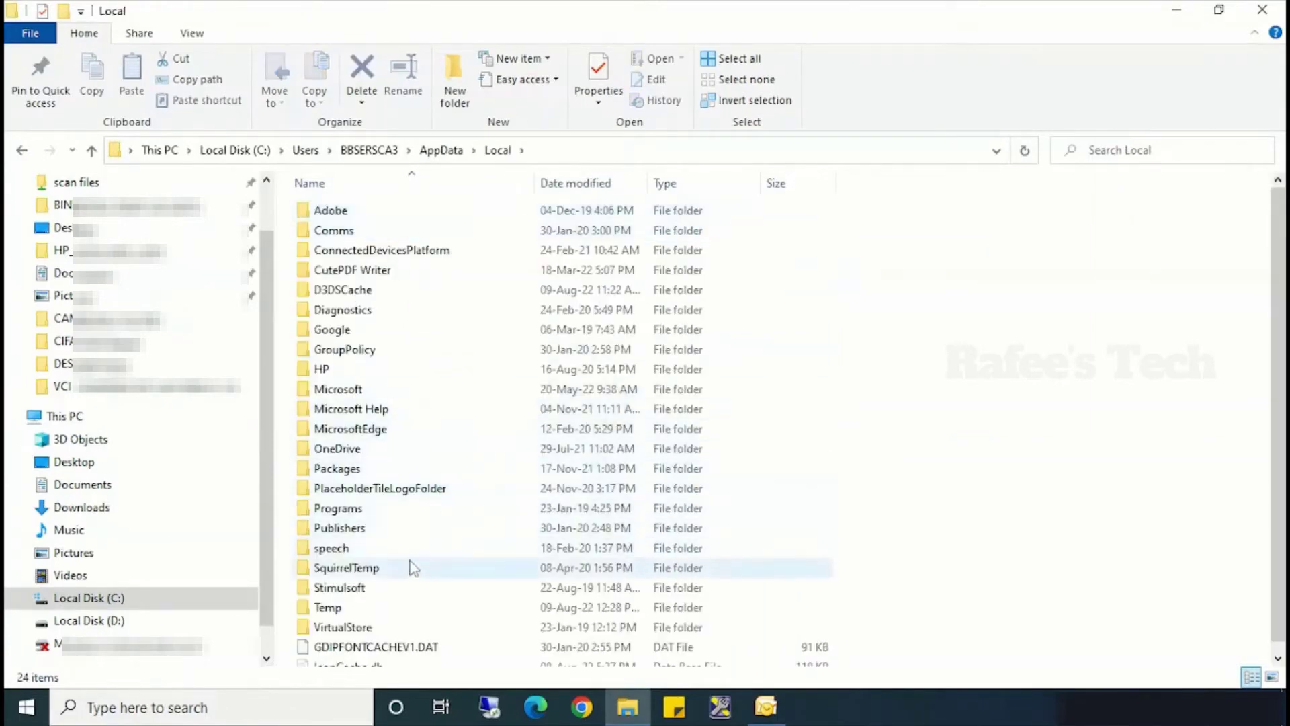
{"action": "double_click", "coordinate": [370, 392]}
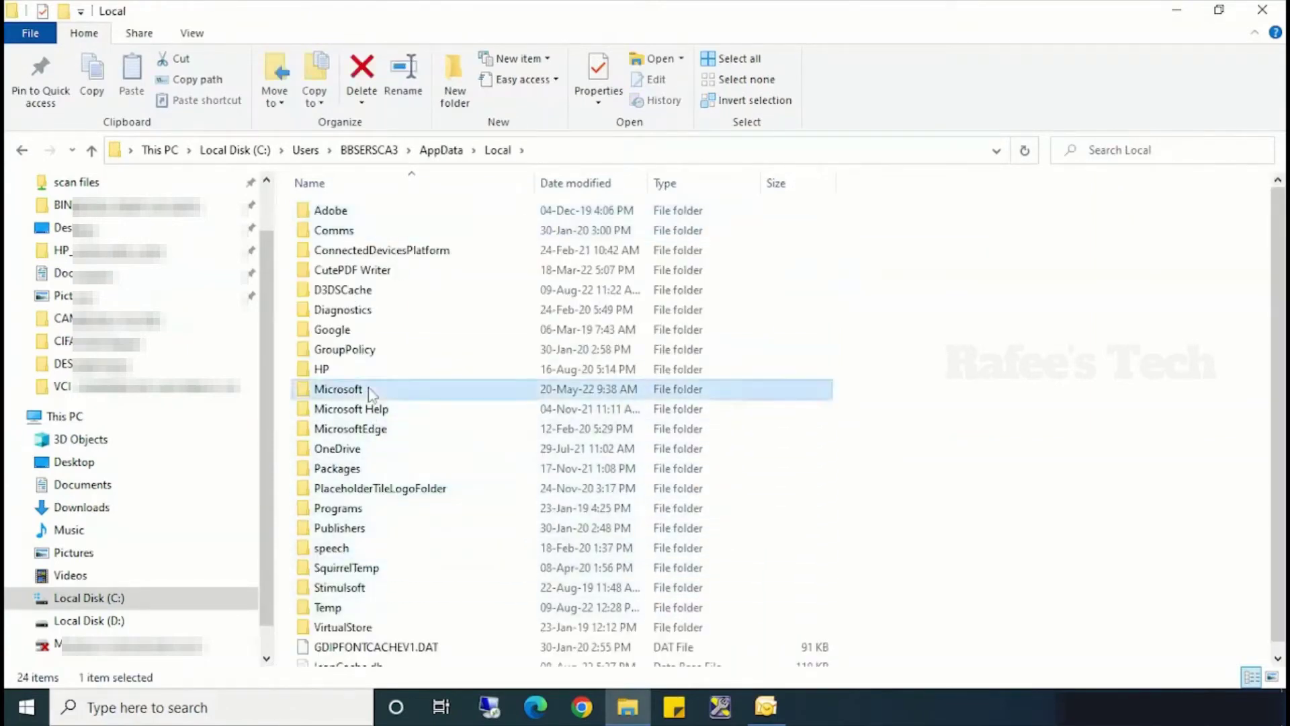
{"action": "scroll", "coordinate": [388, 600], "scroll_direction": "down", "scroll_amount": 2}
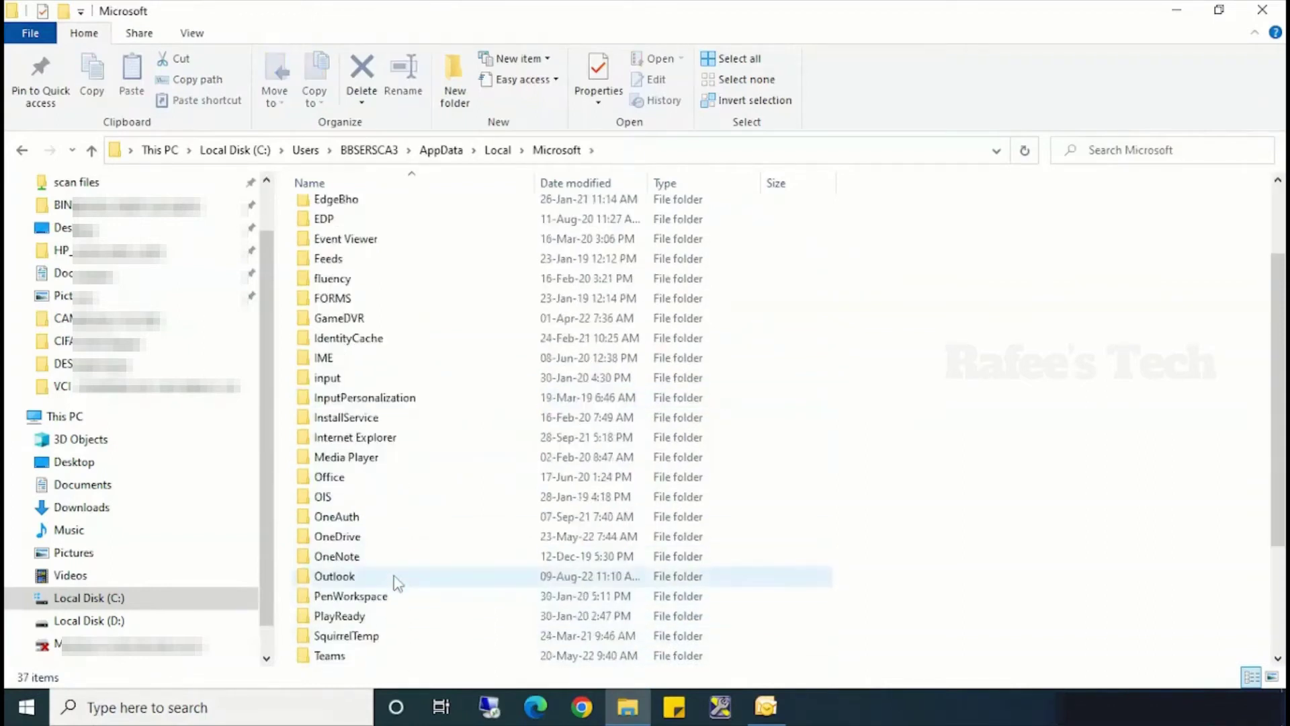
{"action": "left_click", "coordinate": [370, 582]}
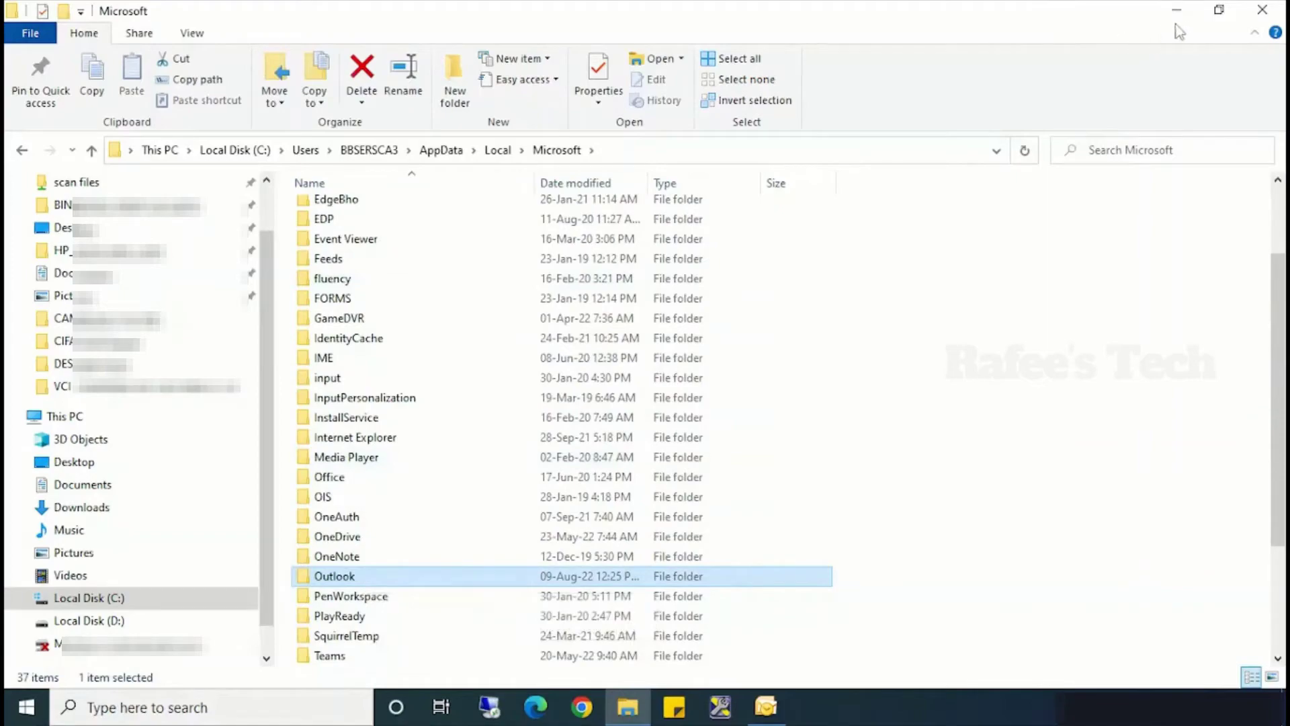
{"action": "left_click", "coordinate": [1176, 9]}
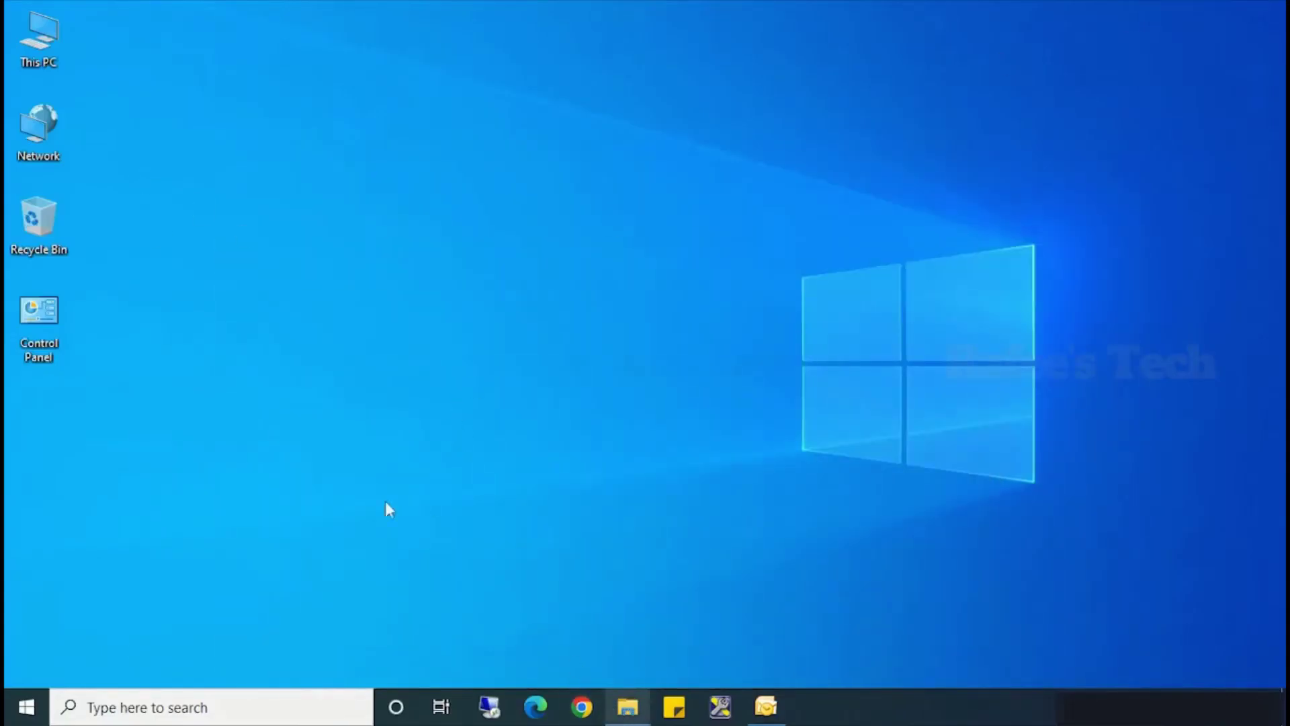
- Open the BBSERSCA3 folder on Local Disk (D:) in a second File Explorer window and select its Outlook folder
{"action": "double_click", "coordinate": [41, 54]}
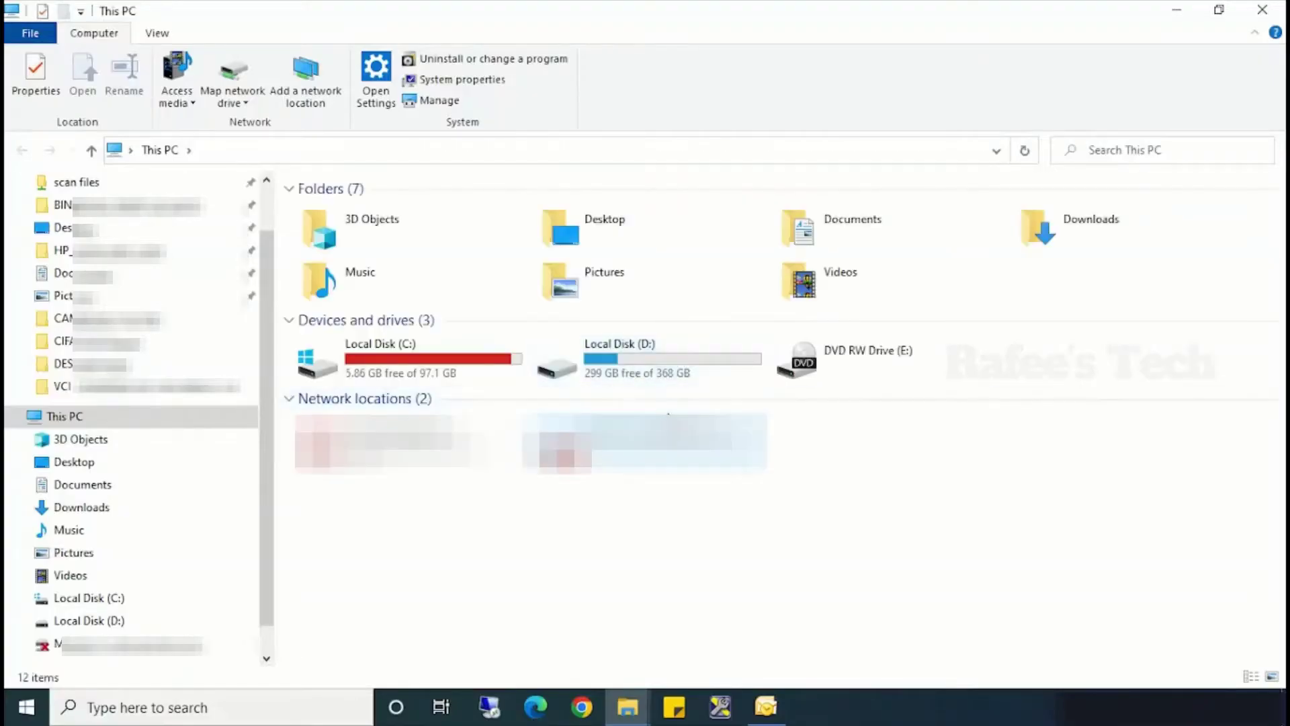
{"action": "double_click", "coordinate": [671, 379]}
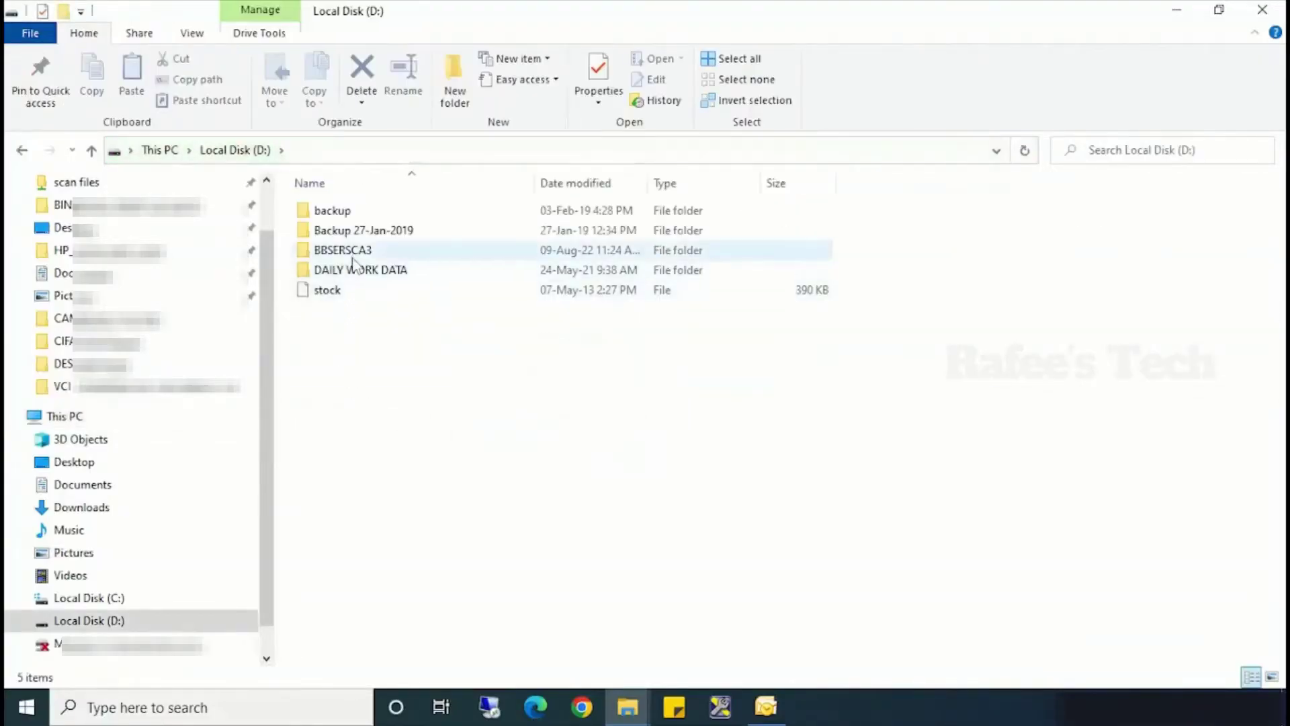
{"action": "double_click", "coordinate": [352, 254]}
{"action": "left_click", "coordinate": [340, 219]}
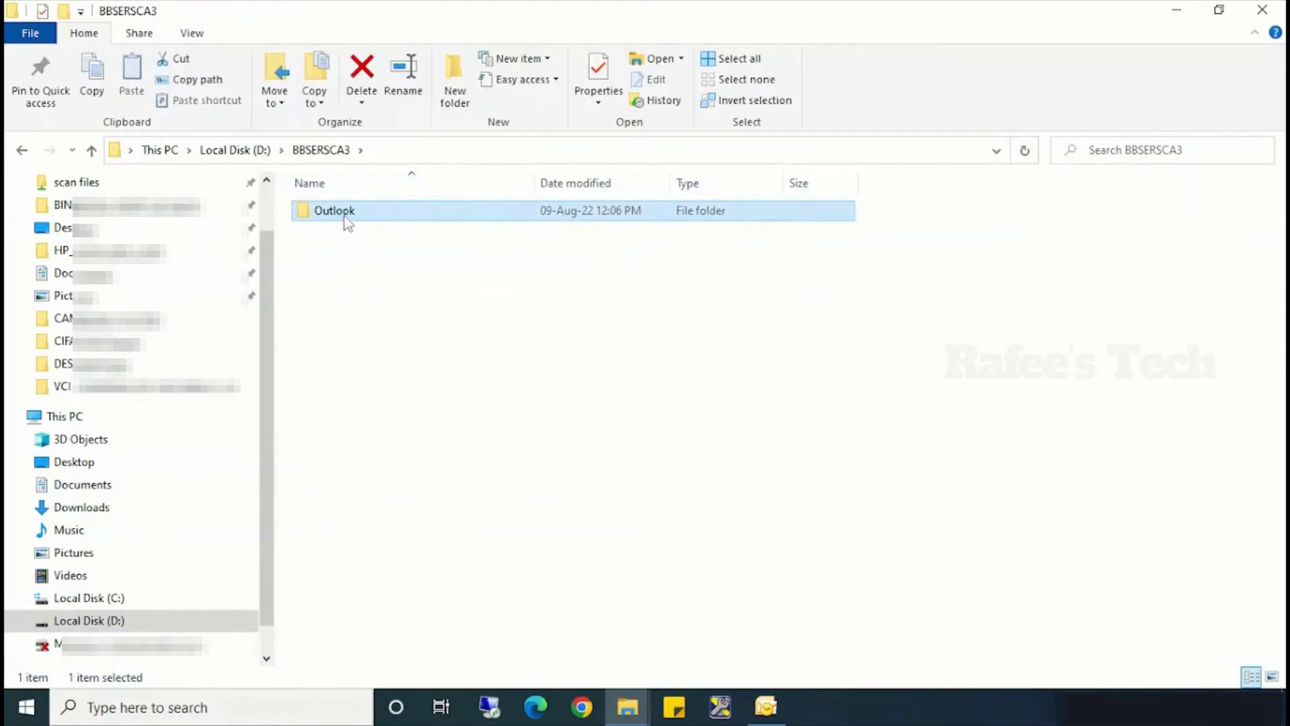
{"action": "mouse_move", "coordinate": [344, 216]}
- Copy the Outlook folder from AppData\Local\Microsoft and return to D:\BBSERSCA3 as the destination
{"action": "mouse_move", "coordinate": [627, 707]}
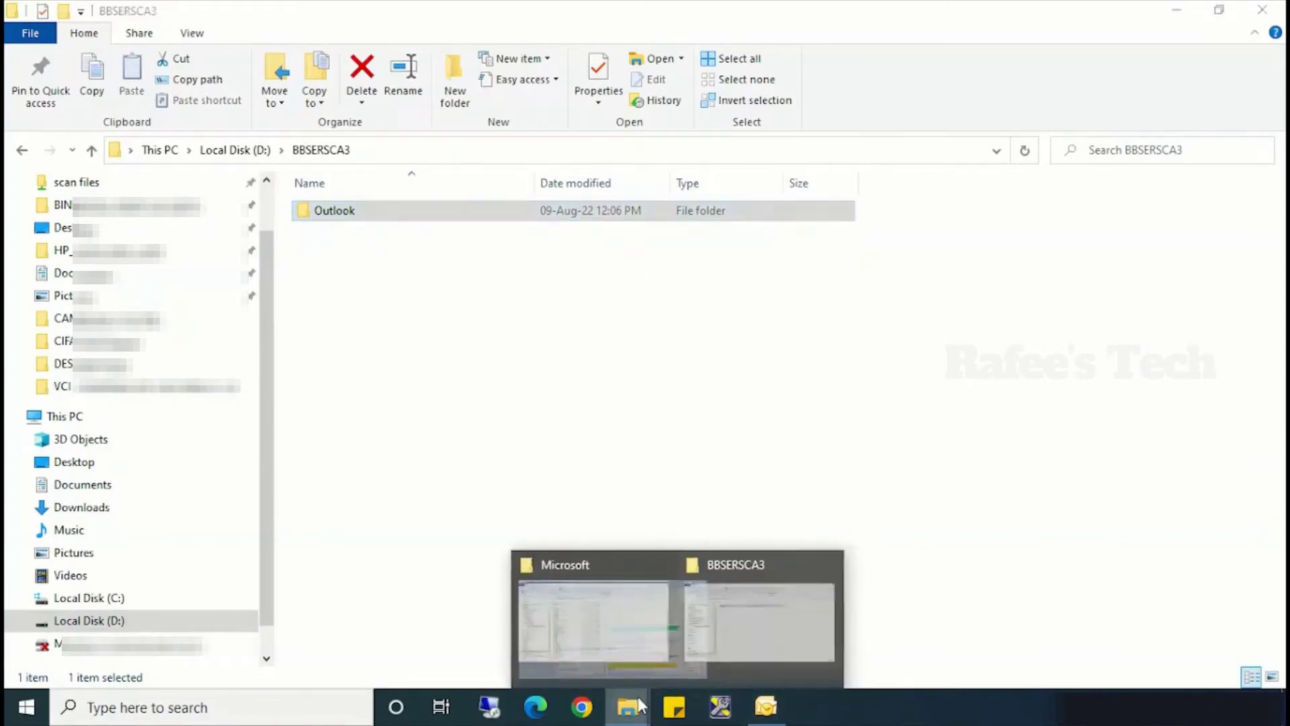
{"action": "left_click", "coordinate": [504, 613]}
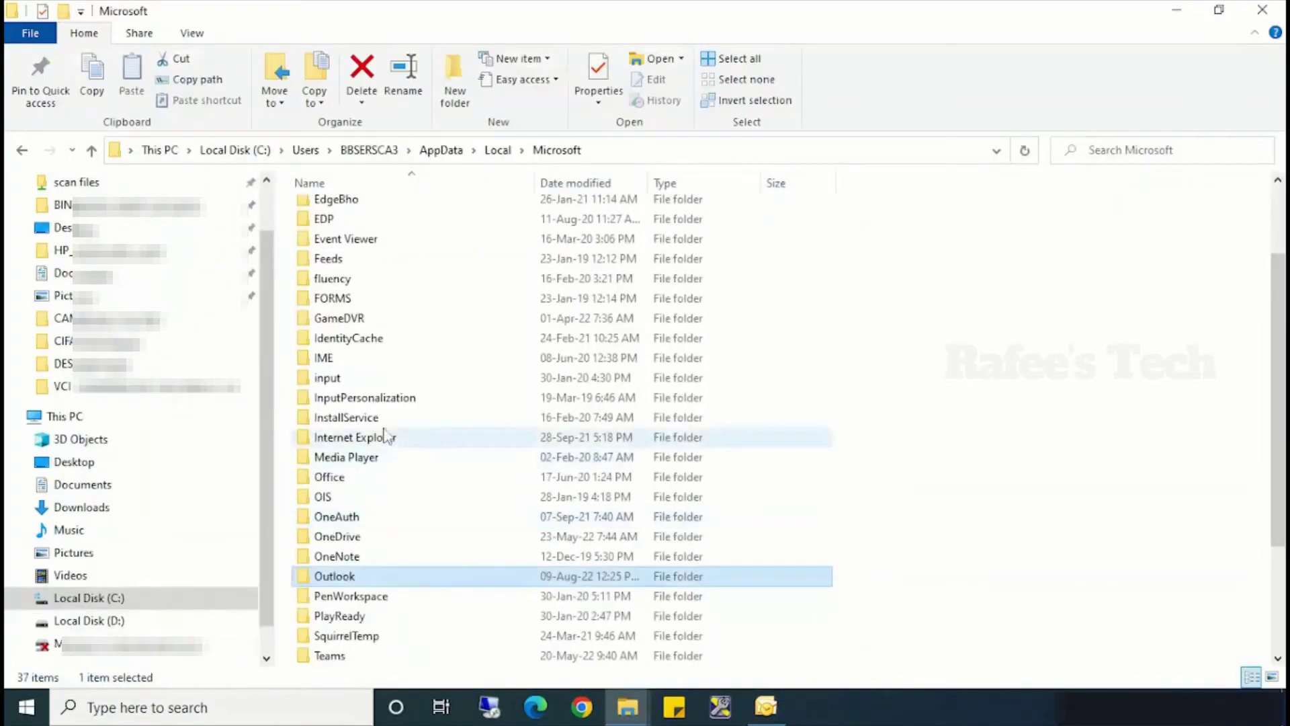
{"action": "right_click", "coordinate": [369, 576]}
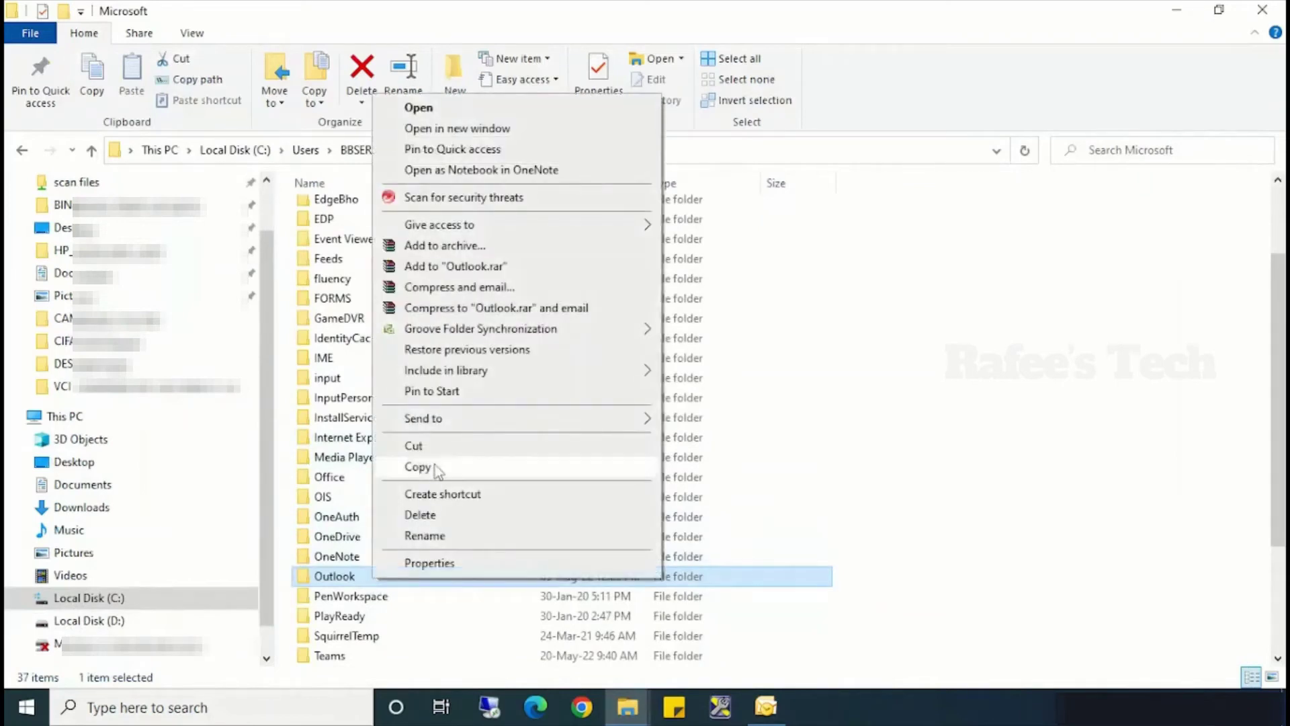
{"action": "left_click", "coordinate": [437, 468]}
{"action": "left_click", "coordinate": [736, 622]}
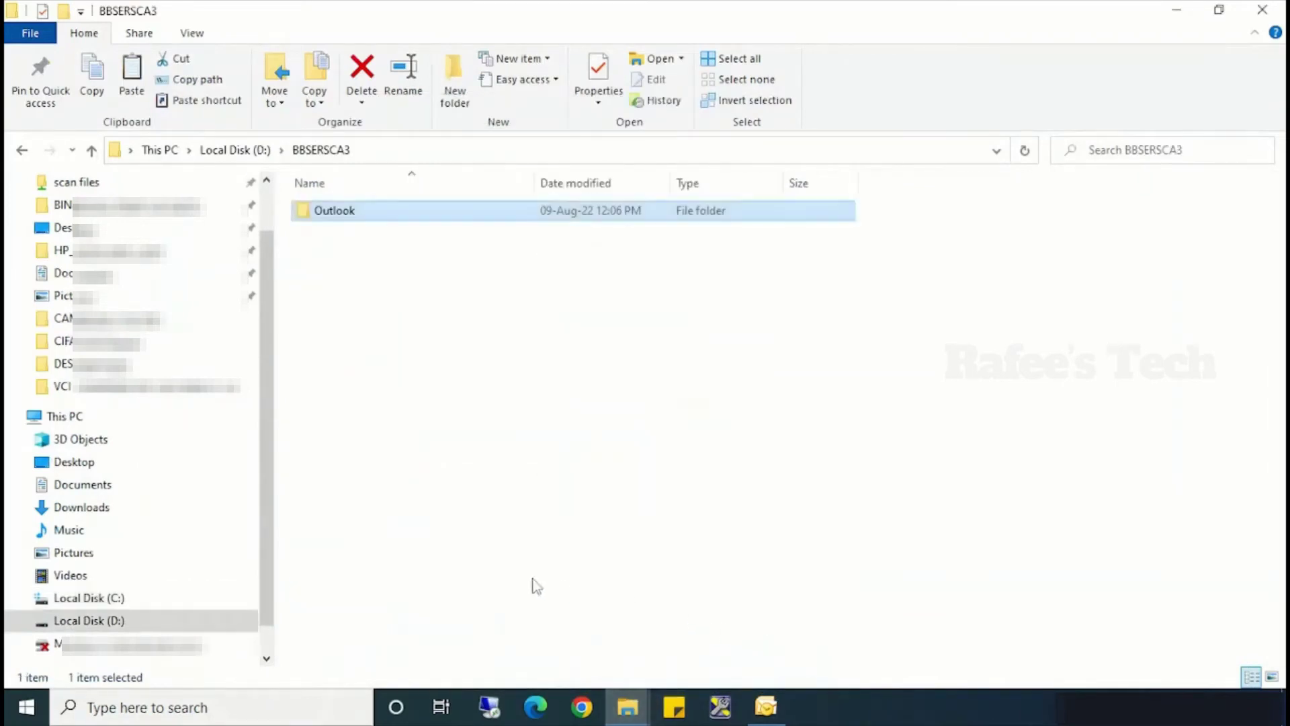
{"action": "right_click", "coordinate": [559, 475]}
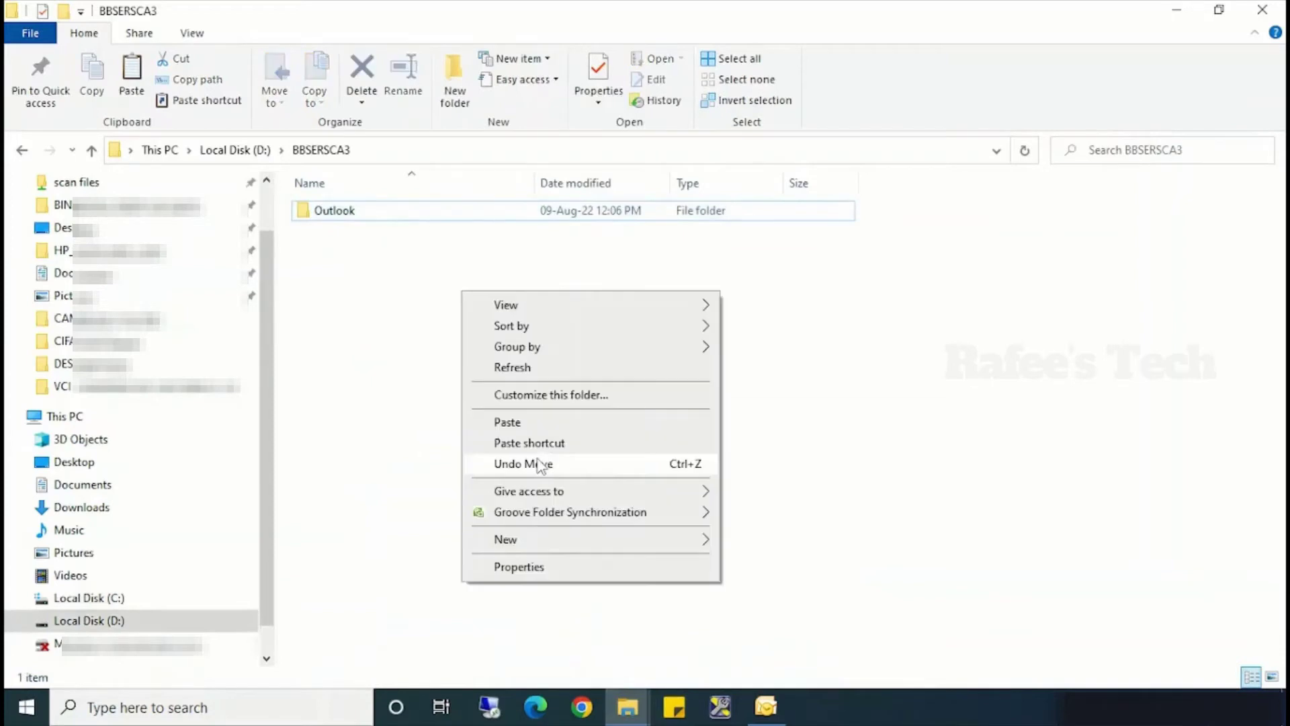
{"action": "left_click", "coordinate": [341, 215]}
{"action": "left_click", "coordinate": [494, 336]}
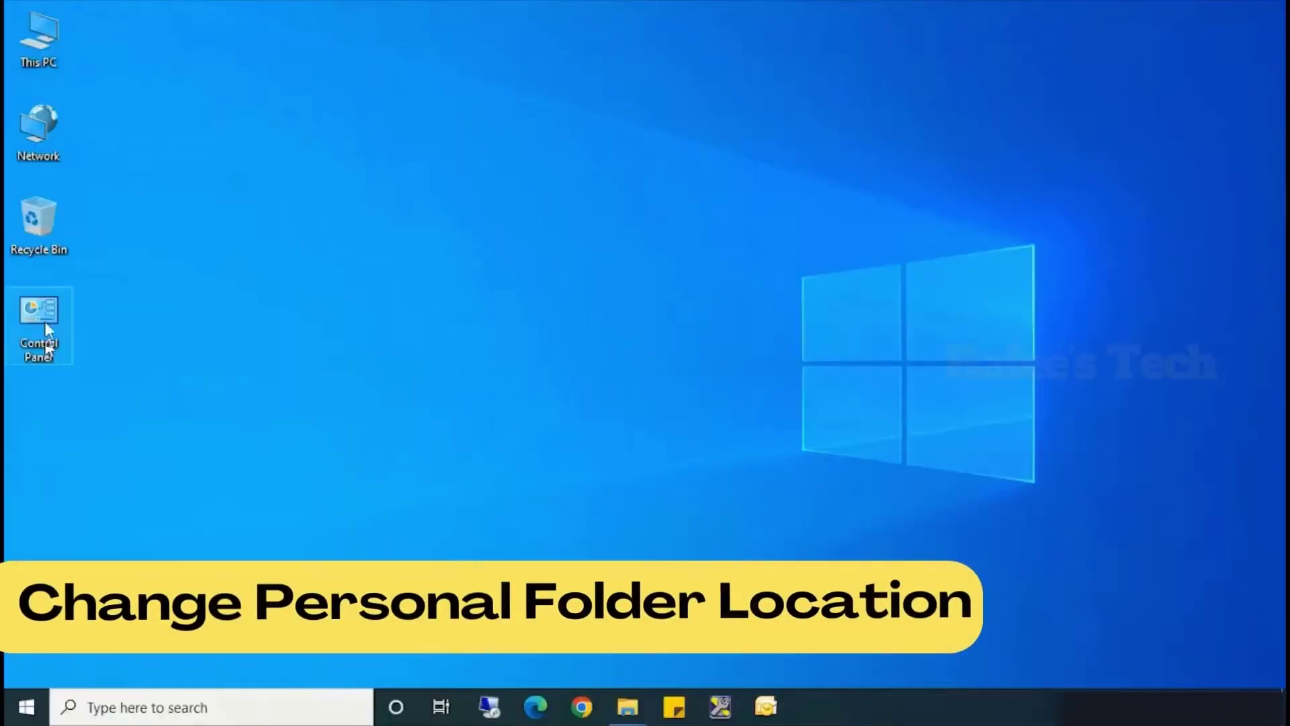
- Open the Outlook data files settings through the Mail setup in Control Panel
{"action": "double_click", "coordinate": [46, 322]}
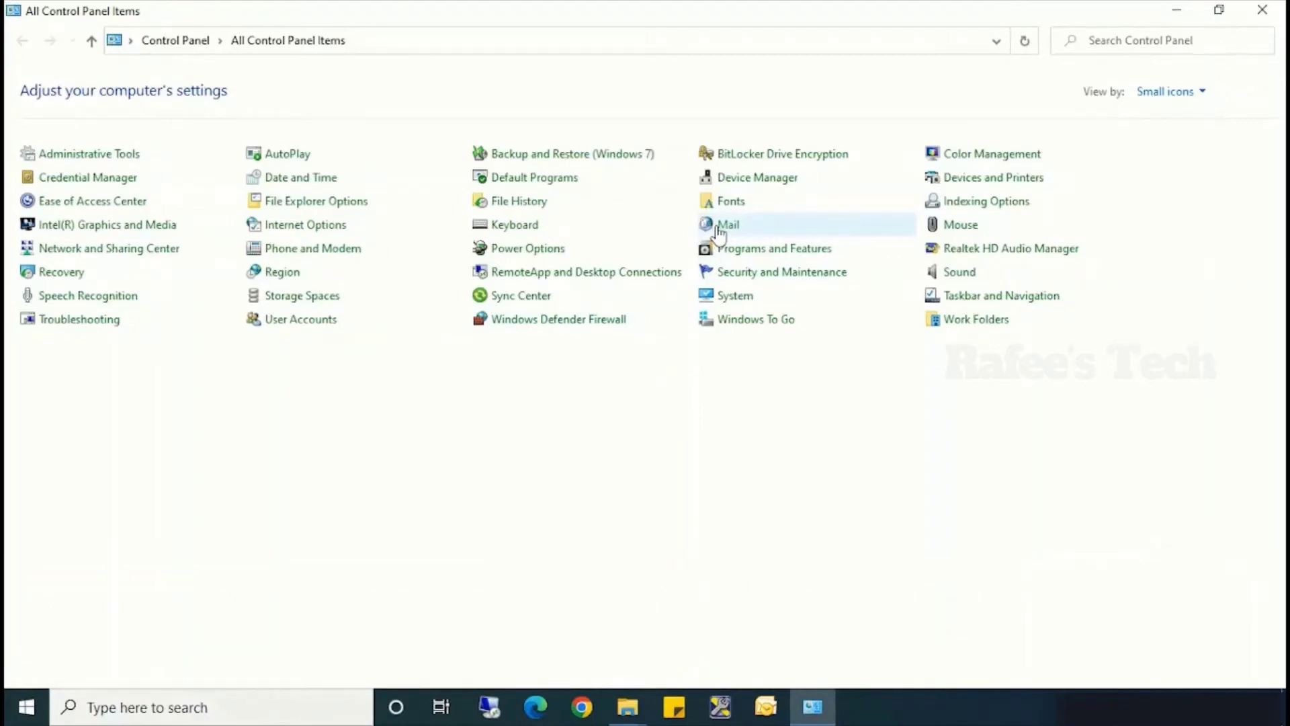
{"action": "left_click", "coordinate": [718, 230]}
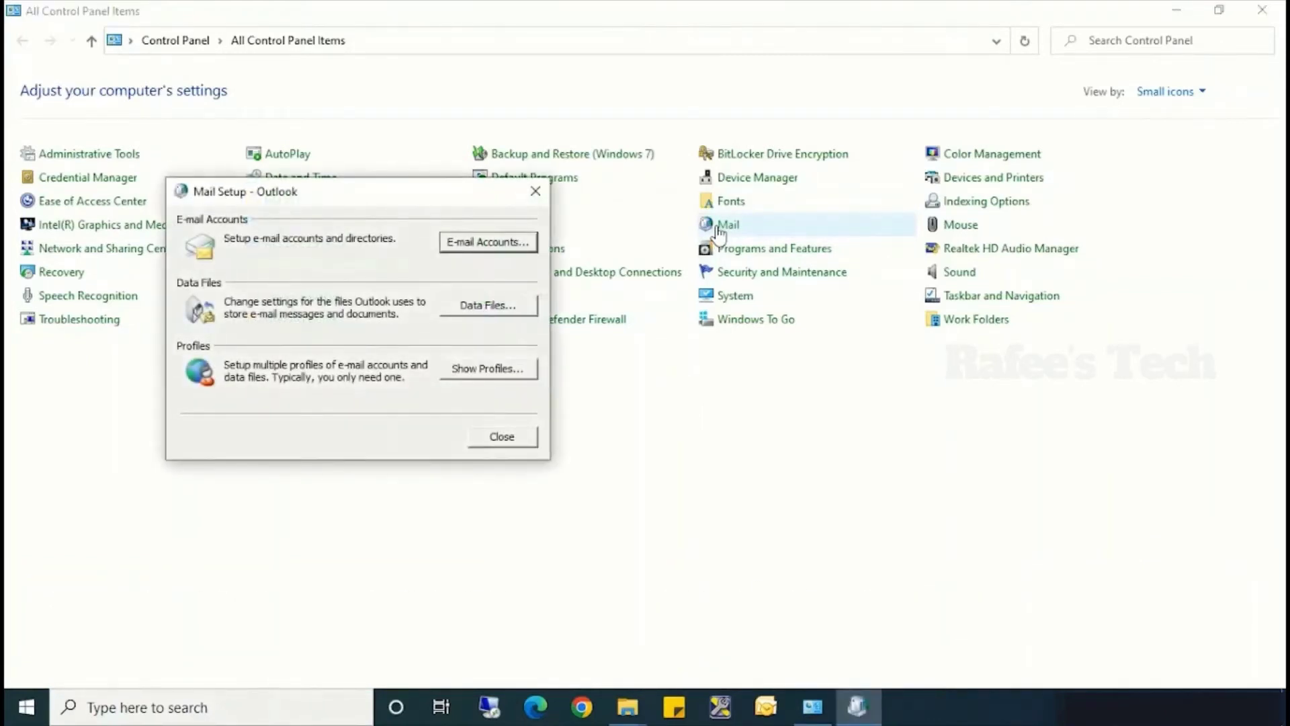
{"action": "left_click", "coordinate": [509, 307]}
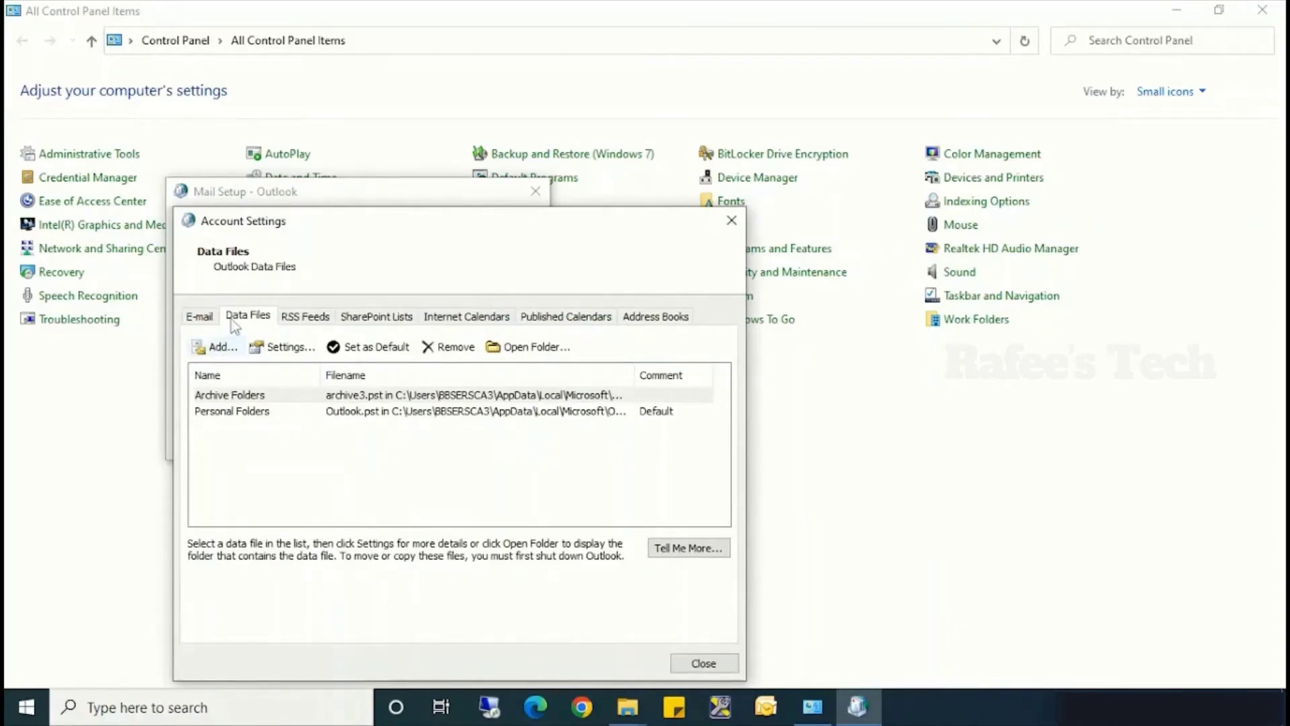
- Add Outlook.pst from D:\BBSERSCA3\Outlook as an Office Outlook Personal Folders File data file
{"action": "left_click", "coordinate": [214, 348]}
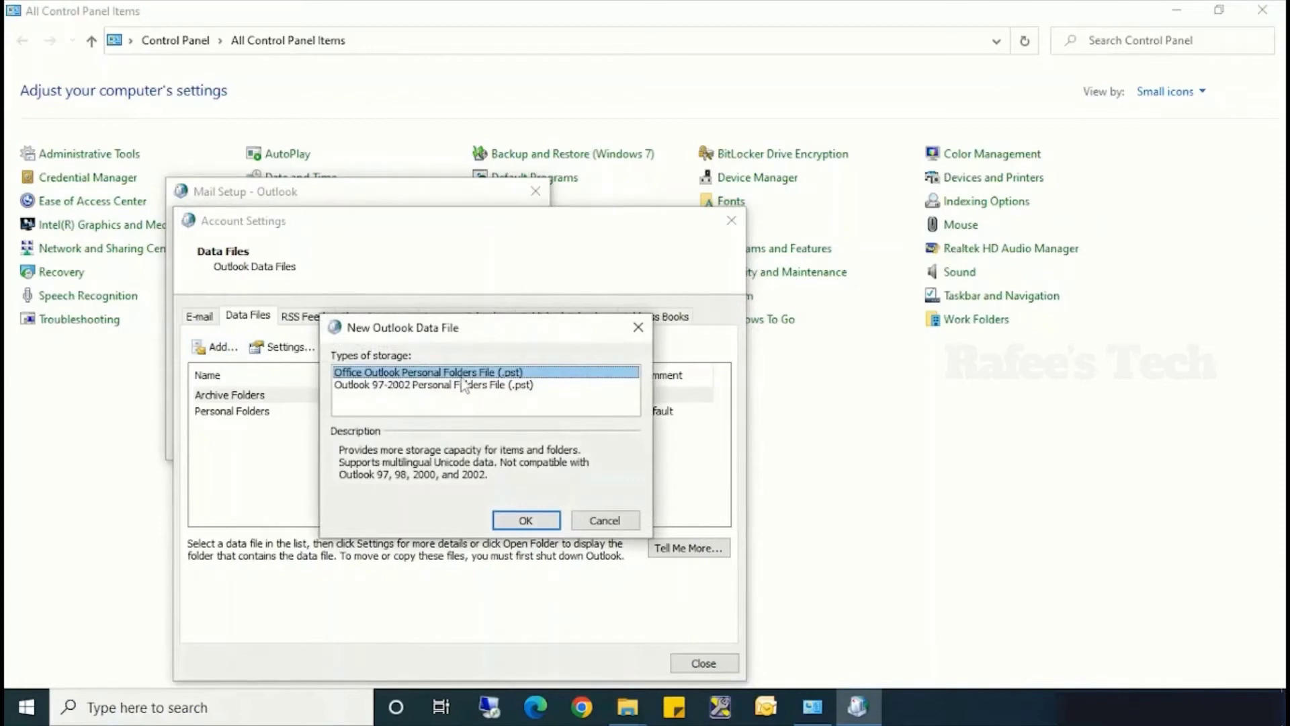
{"action": "left_click", "coordinate": [525, 521]}
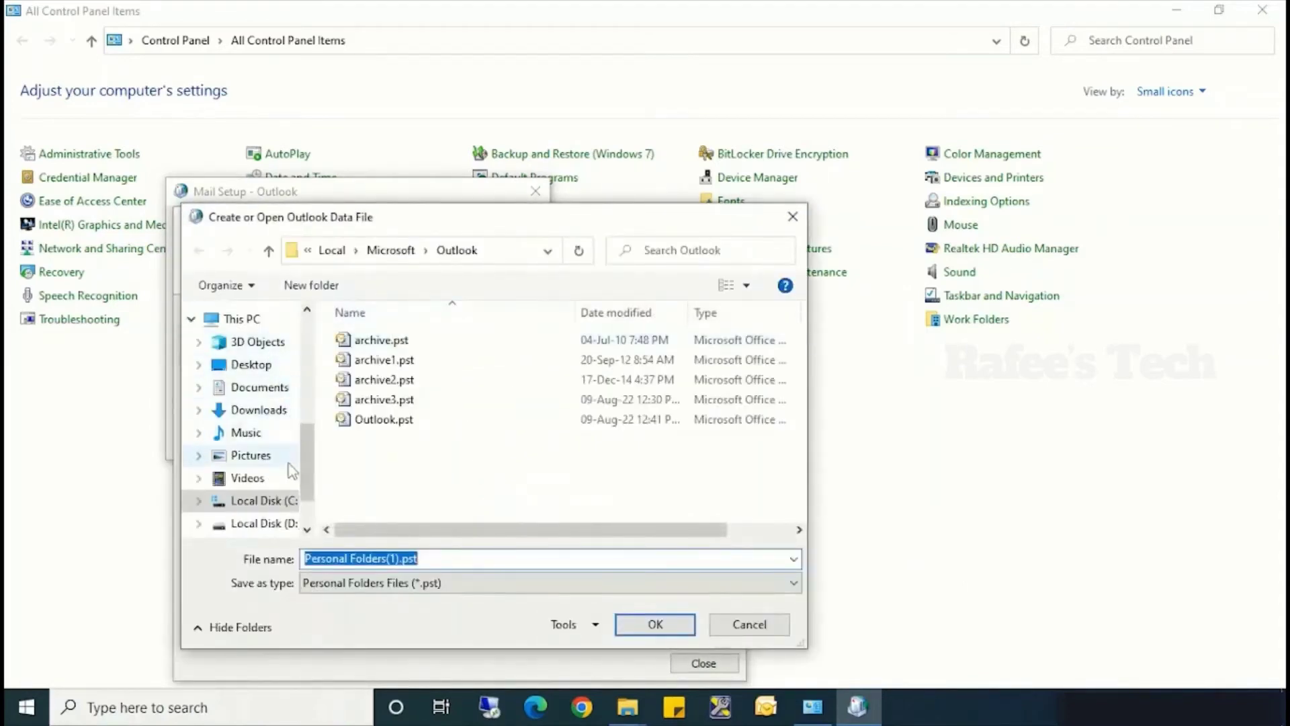
{"action": "left_click_drag", "start_coordinate": [304, 458], "coordinate": [304, 478]}
{"action": "left_click", "coordinate": [272, 450]}
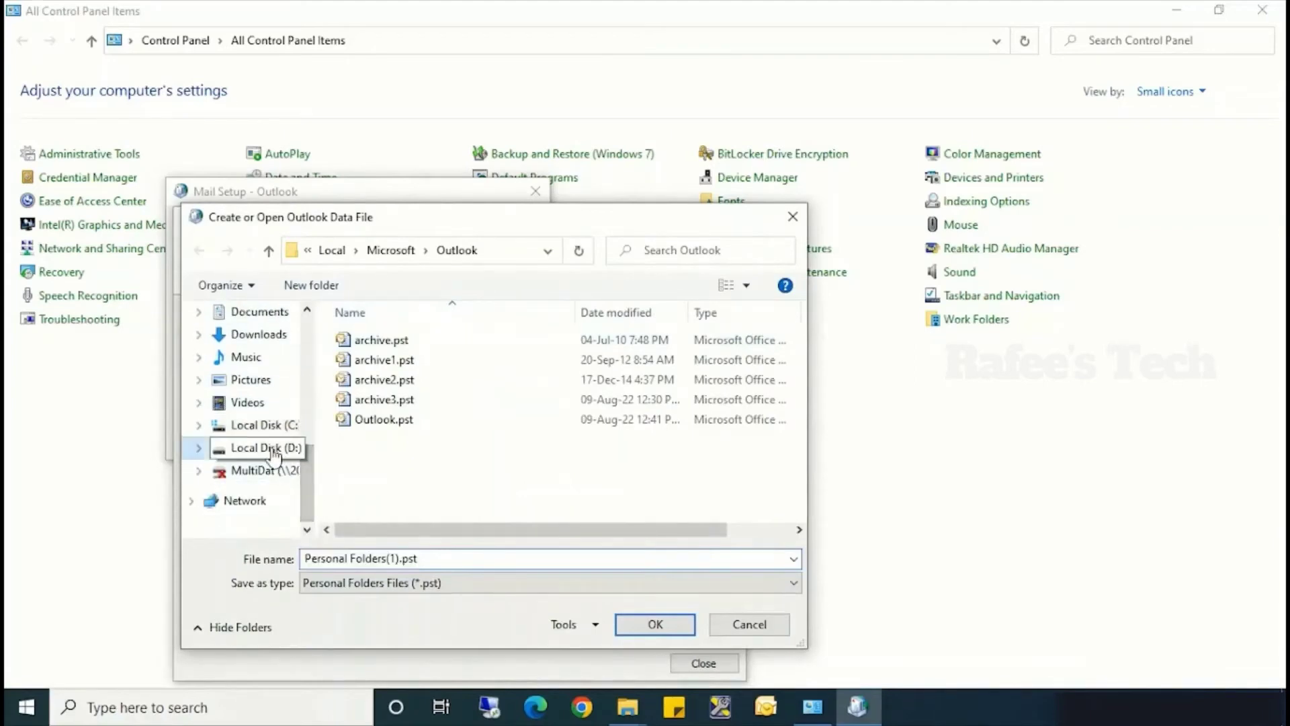
{"action": "double_click", "coordinate": [414, 382]}
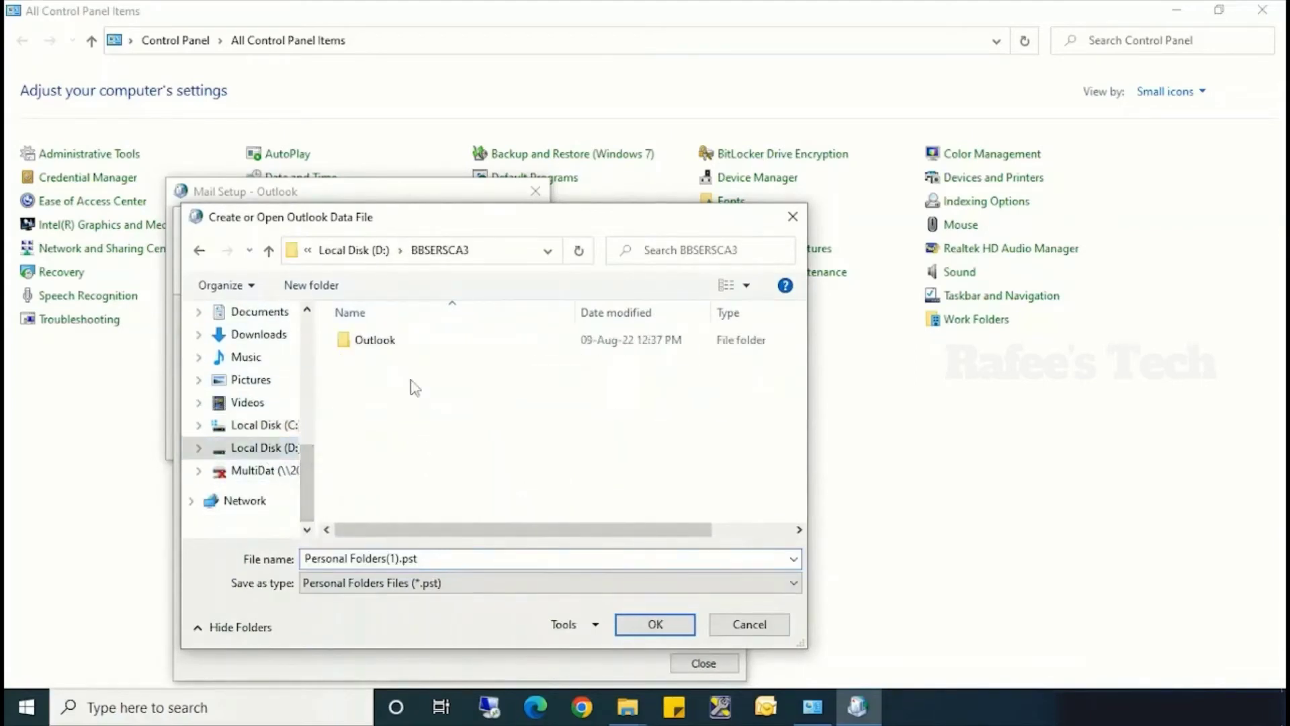
{"action": "double_click", "coordinate": [393, 341]}
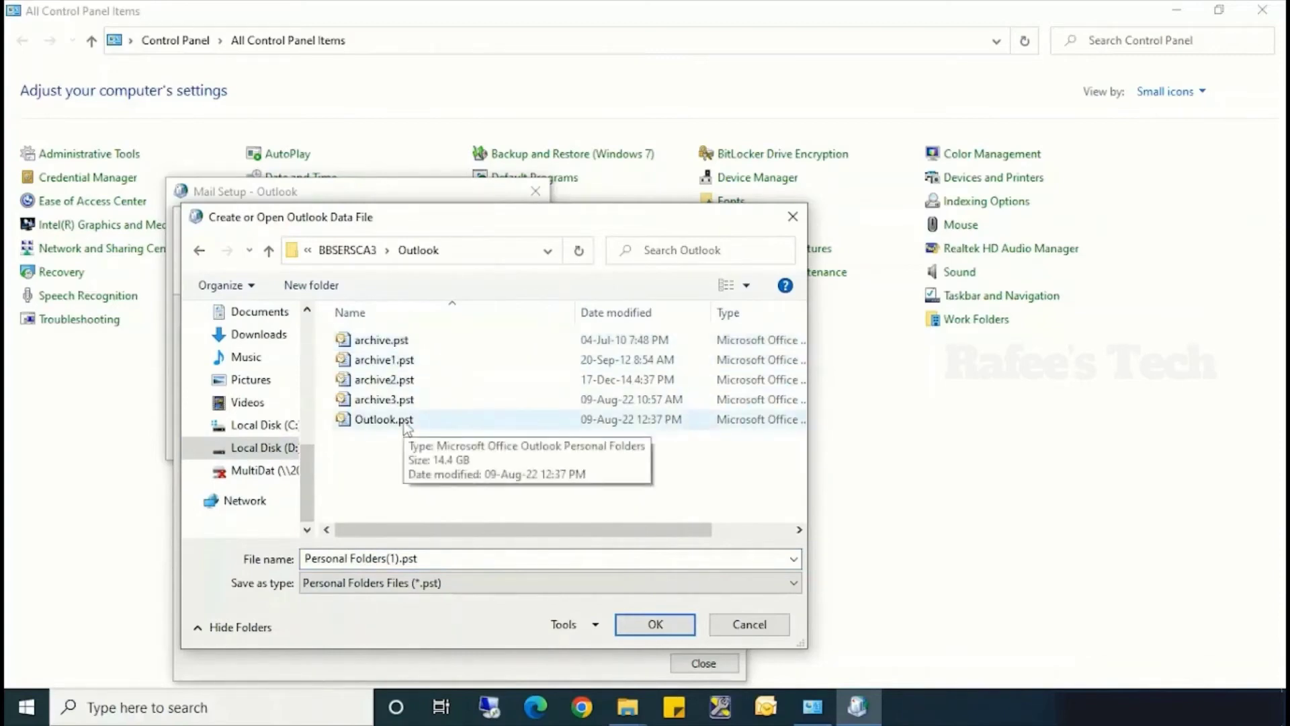
{"action": "double_click", "coordinate": [397, 420]}
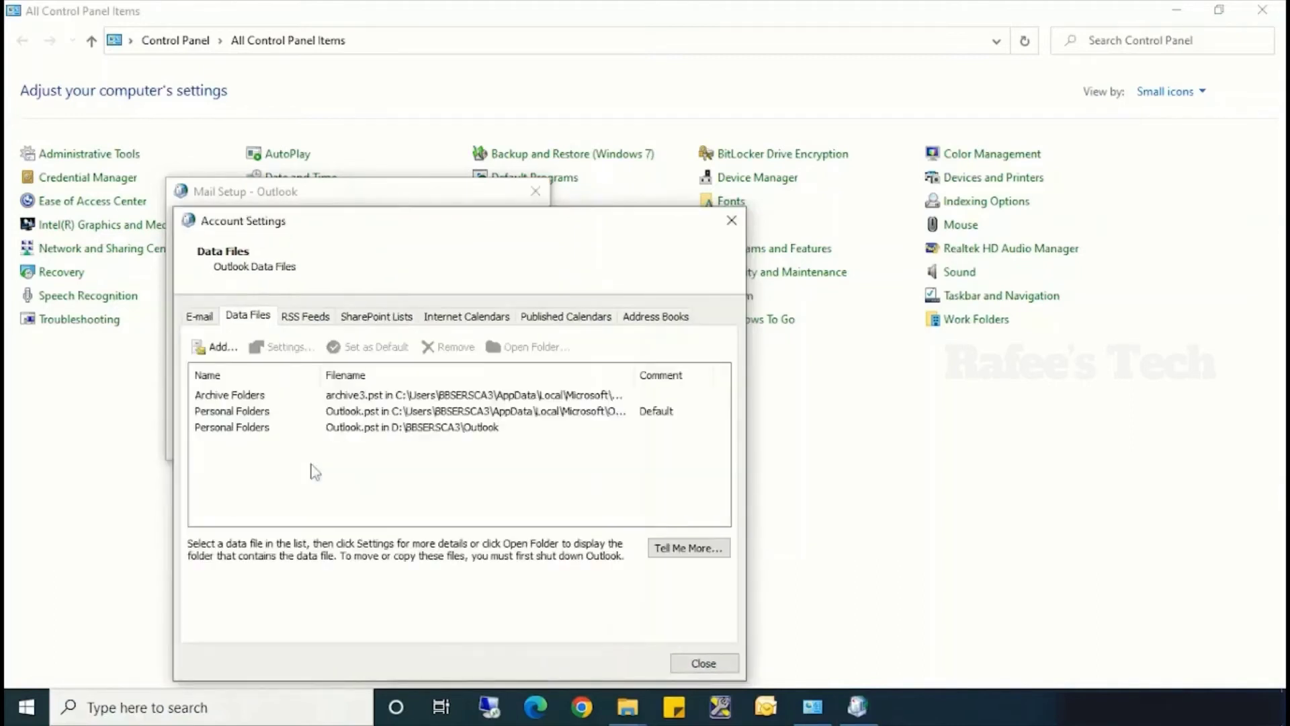
- Set the Personal Folders file Outlook.pst in D:\BBSERSCA3\Outlook as the default data file and accept the mail delivery location change
{"action": "left_click", "coordinate": [256, 429]}
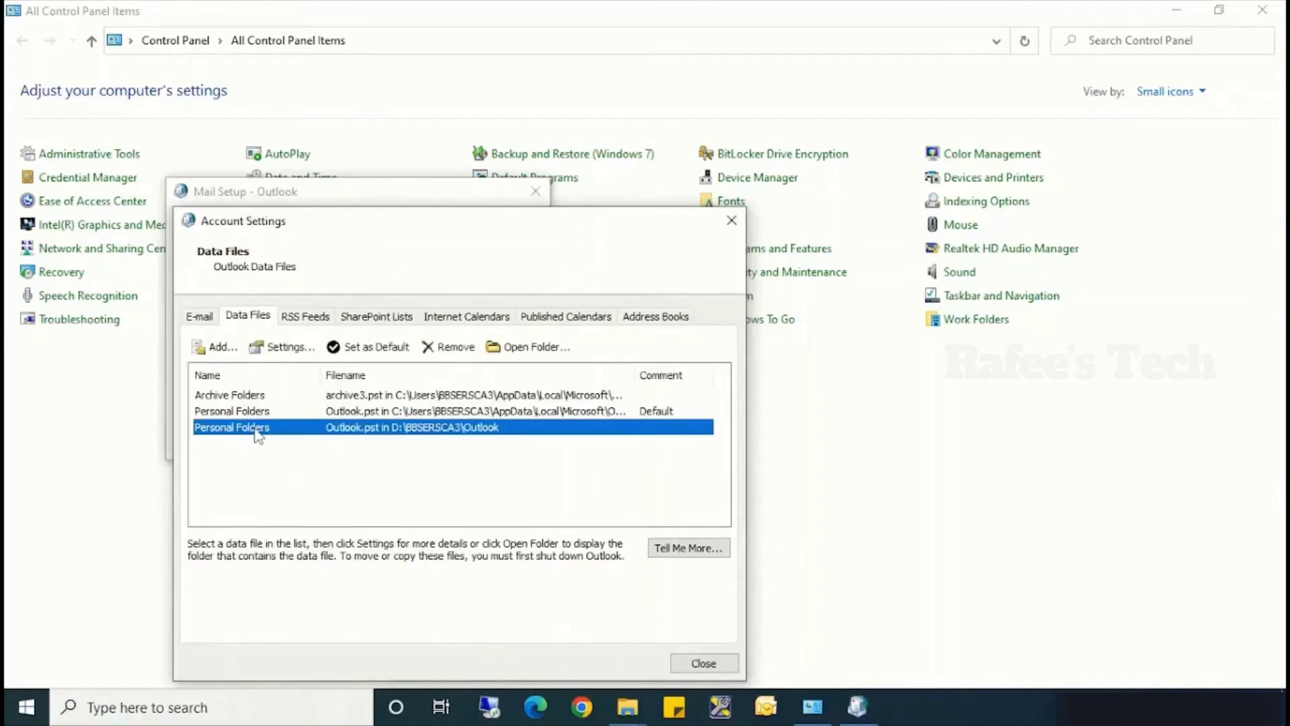
{"action": "left_click", "coordinate": [378, 346]}
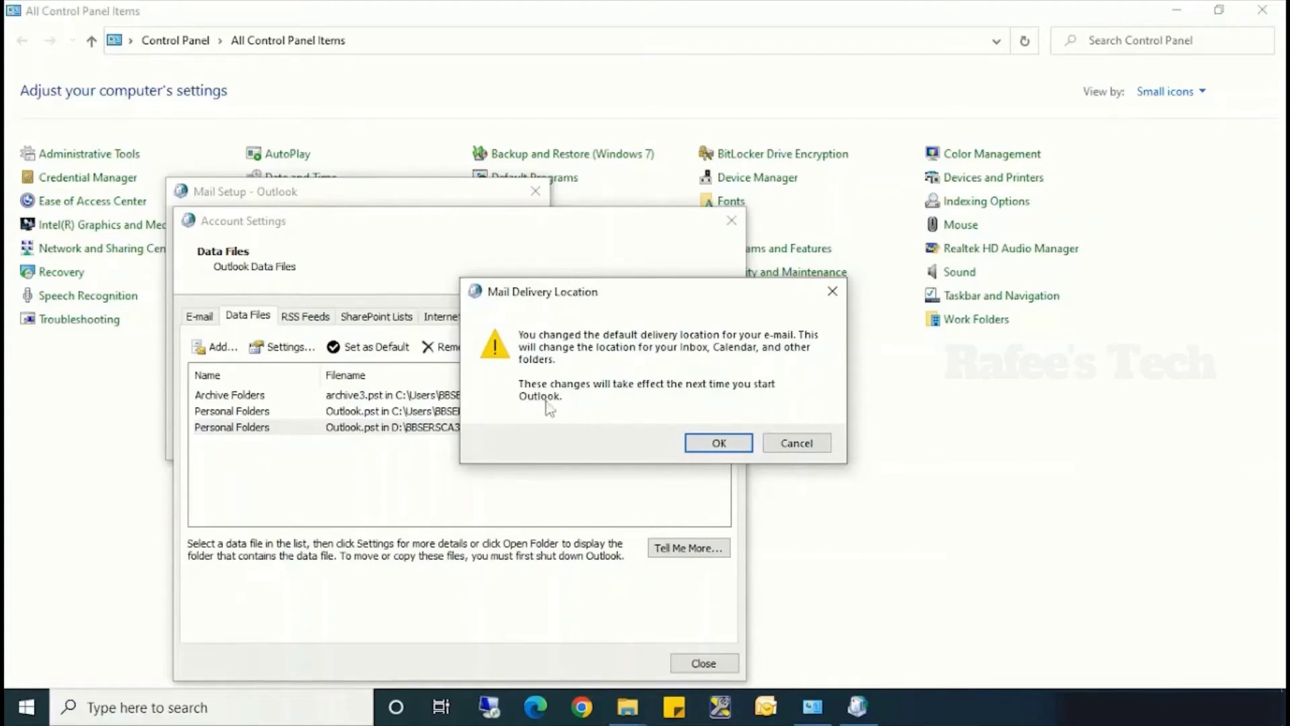
{"action": "left_click", "coordinate": [705, 443]}
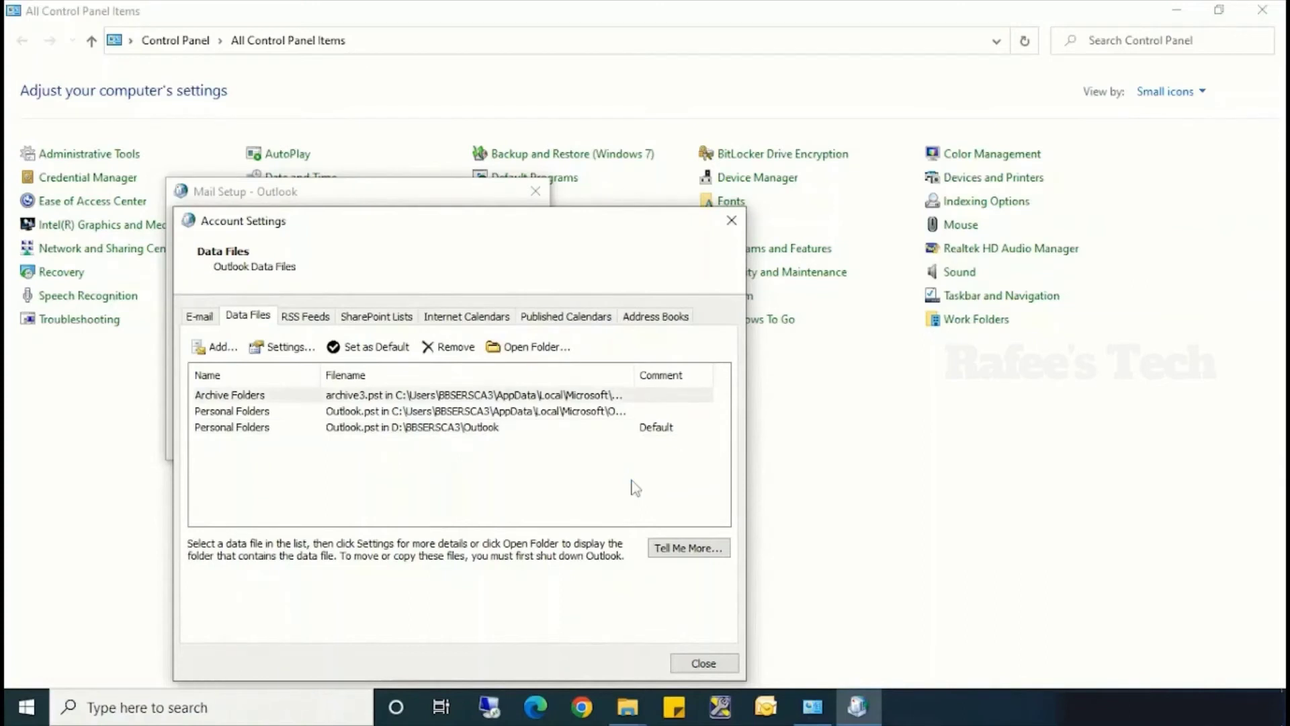
{"action": "left_click", "coordinate": [489, 430]}
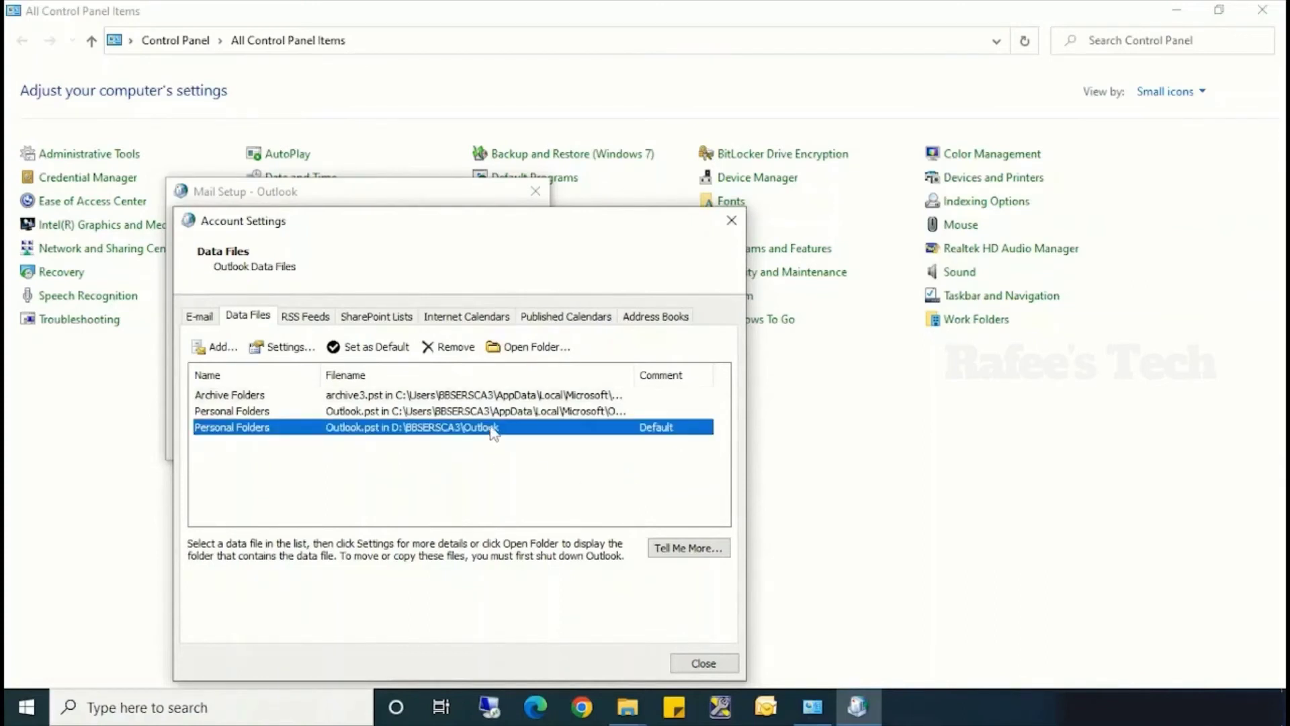
- Try to remove the Personal Folders data file Outlook.pst stored under C:\Users\BBSERSCA3\AppData\Local\Microsoft
{"action": "left_click", "coordinate": [425, 411]}
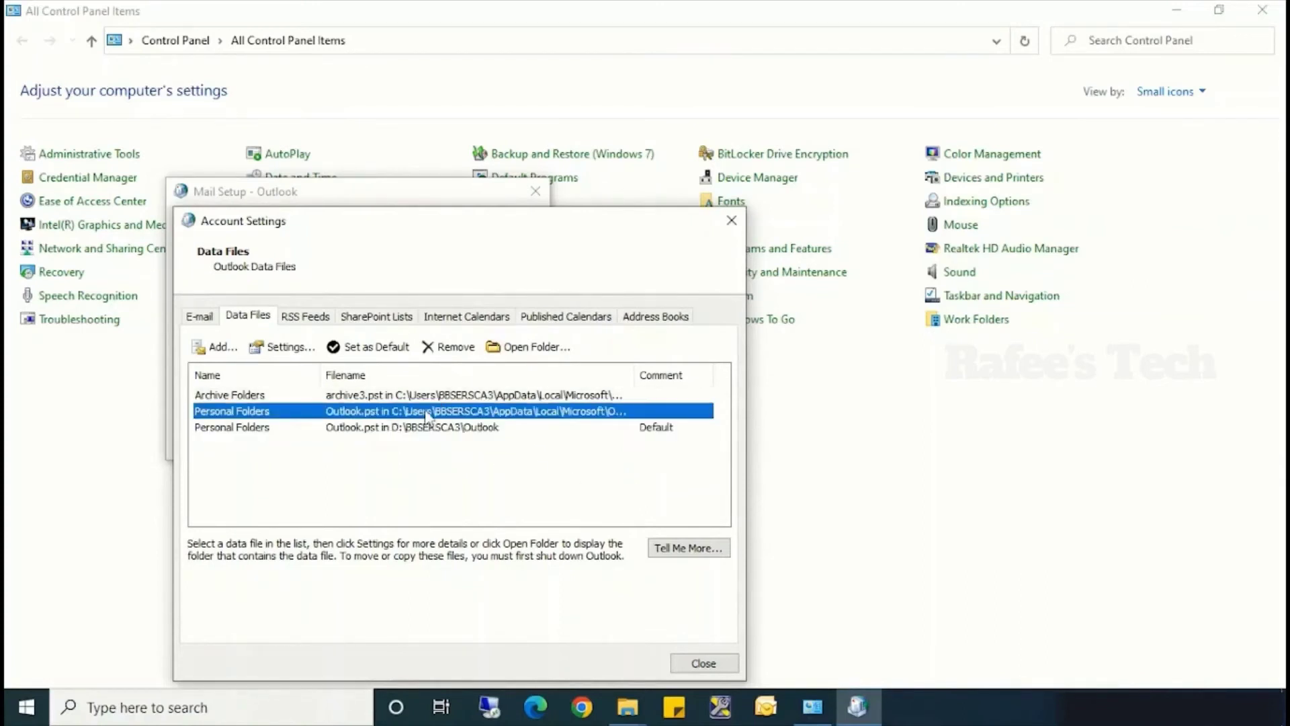
{"action": "left_click", "coordinate": [450, 347]}
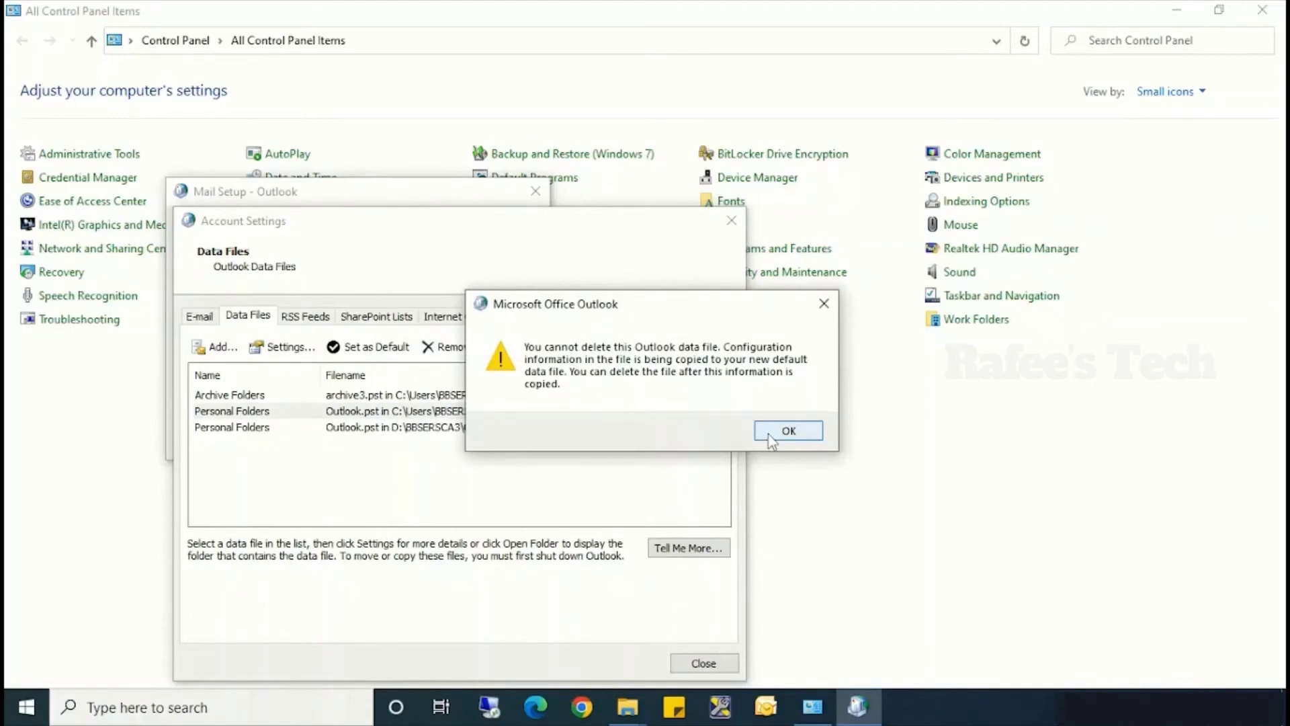
{"action": "left_click", "coordinate": [772, 439]}
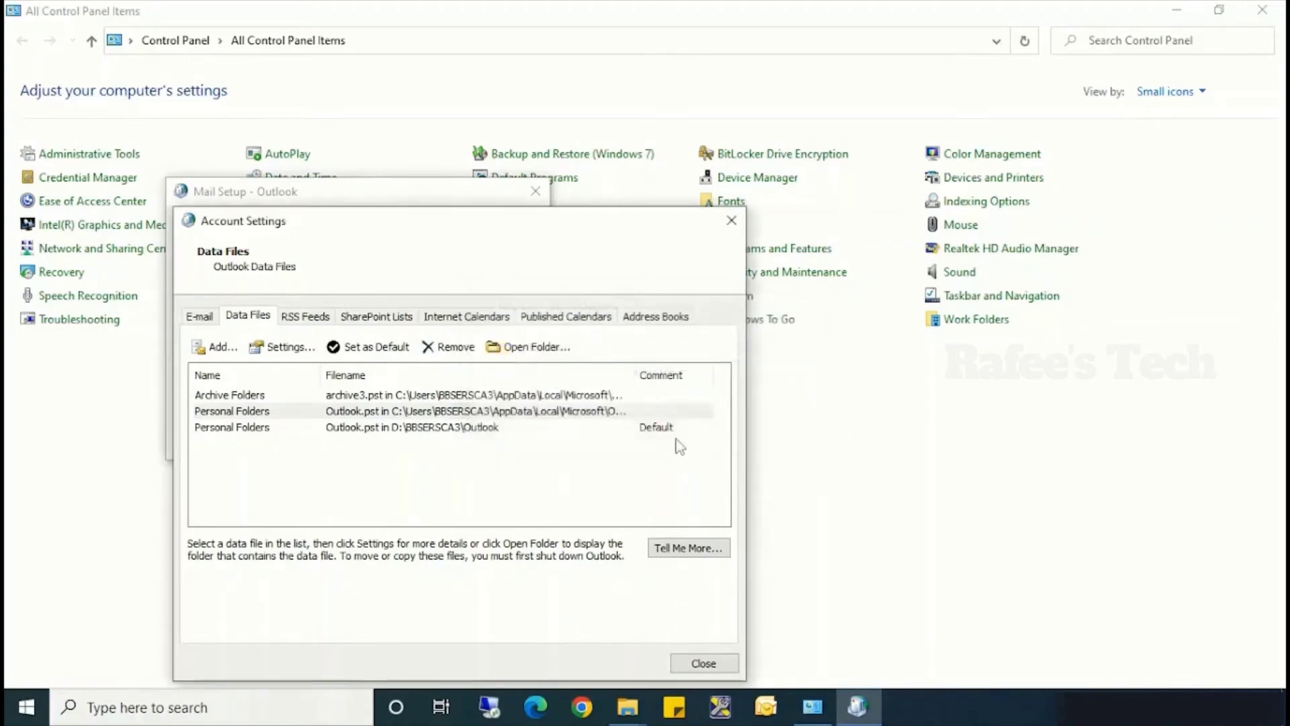
{"action": "left_click", "coordinate": [504, 429]}
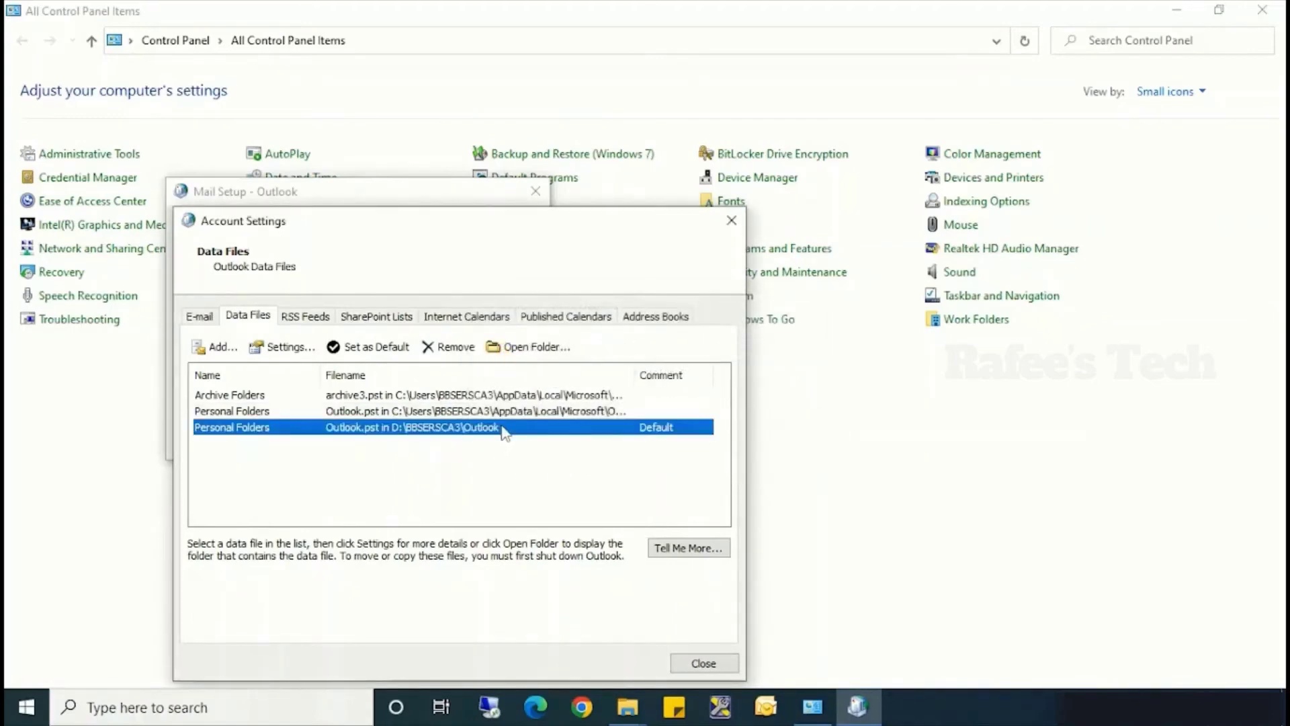
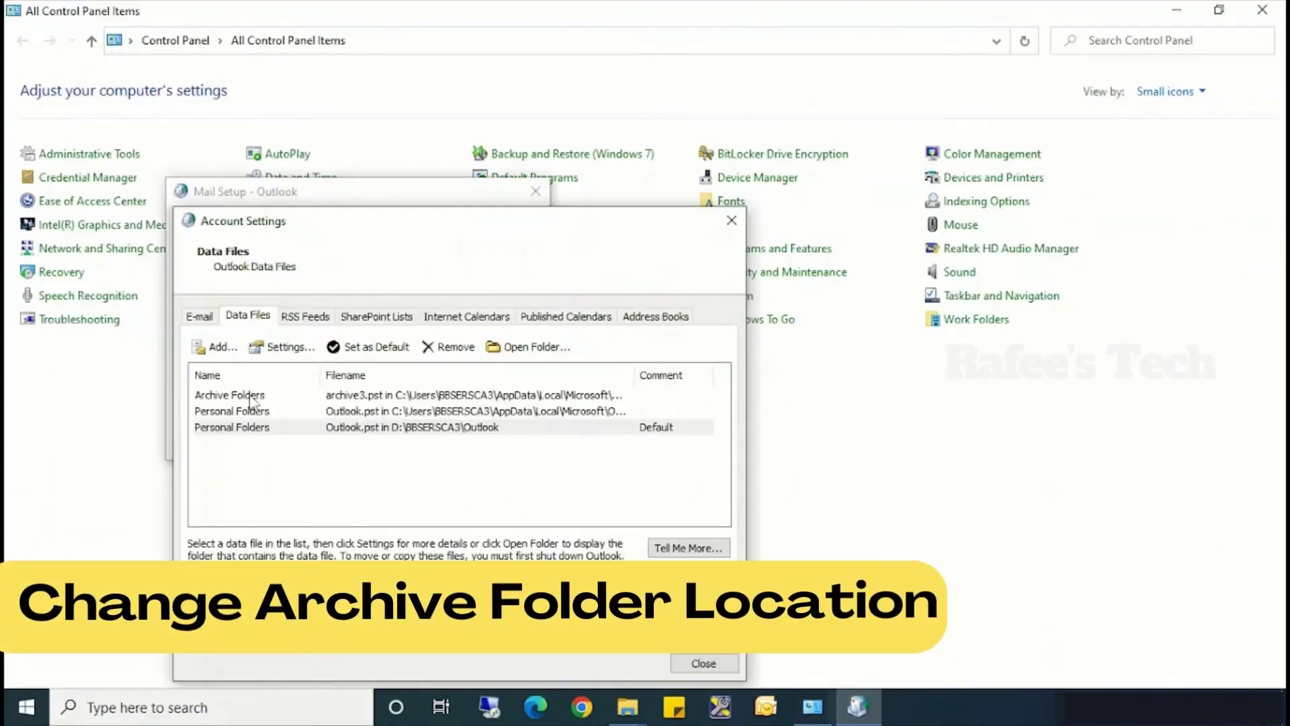
- Add archive3.pst from D:\BBSERSCA3\Outlook as an Office Outlook Personal Folders File named Archive Folders, and close the account settings
{"action": "left_click", "coordinate": [252, 396]}
{"action": "left_click", "coordinate": [216, 347]}
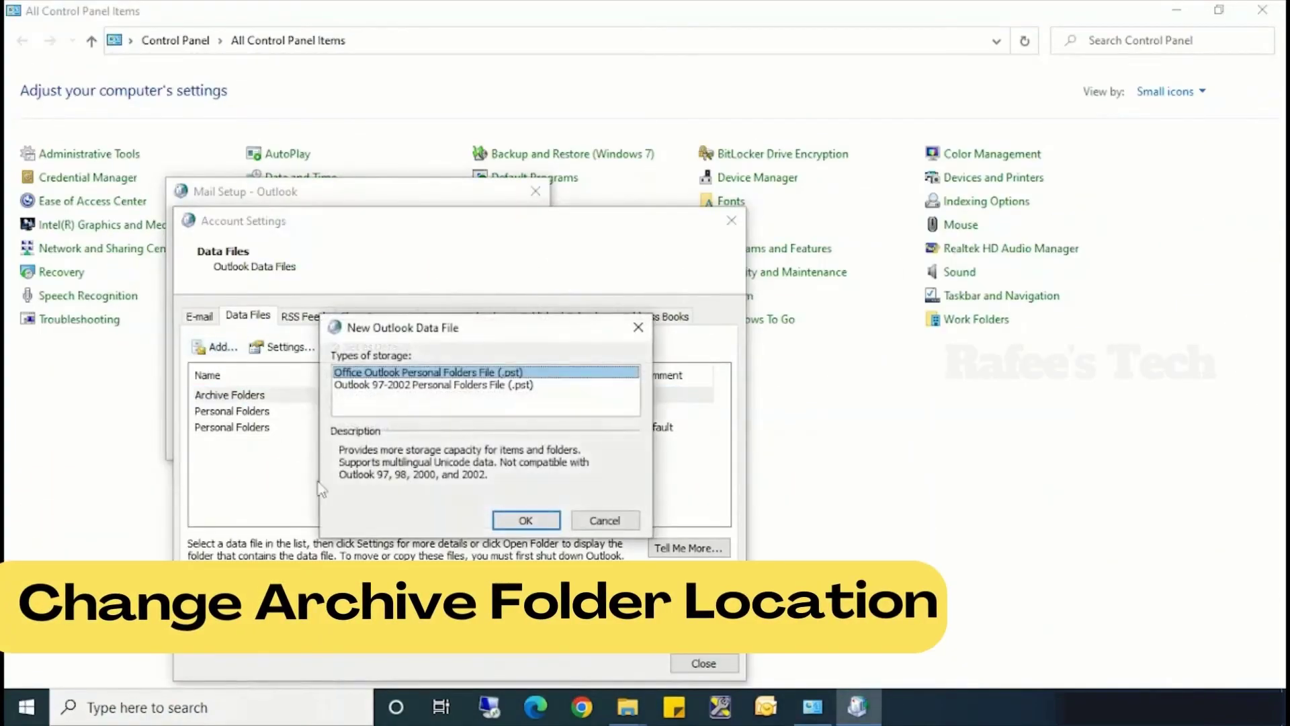
{"action": "left_click", "coordinate": [555, 518]}
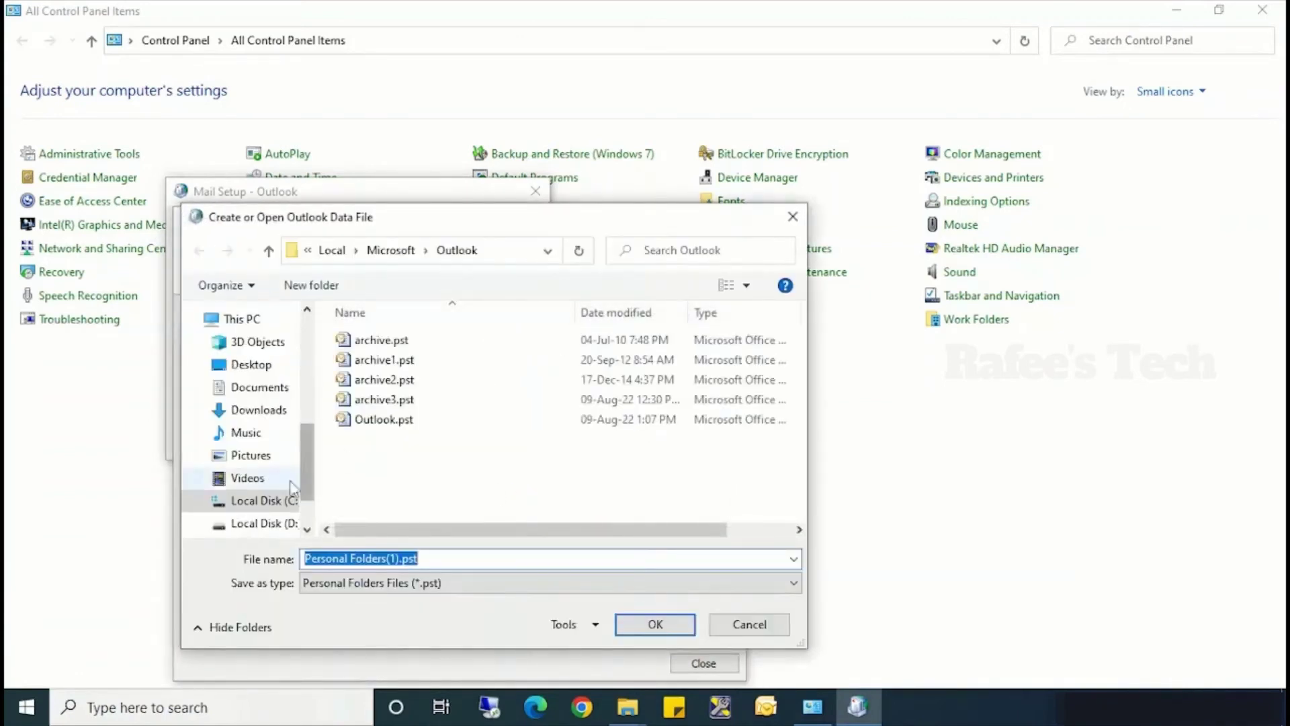
{"action": "left_click", "coordinate": [276, 523]}
{"action": "double_click", "coordinate": [382, 380]}
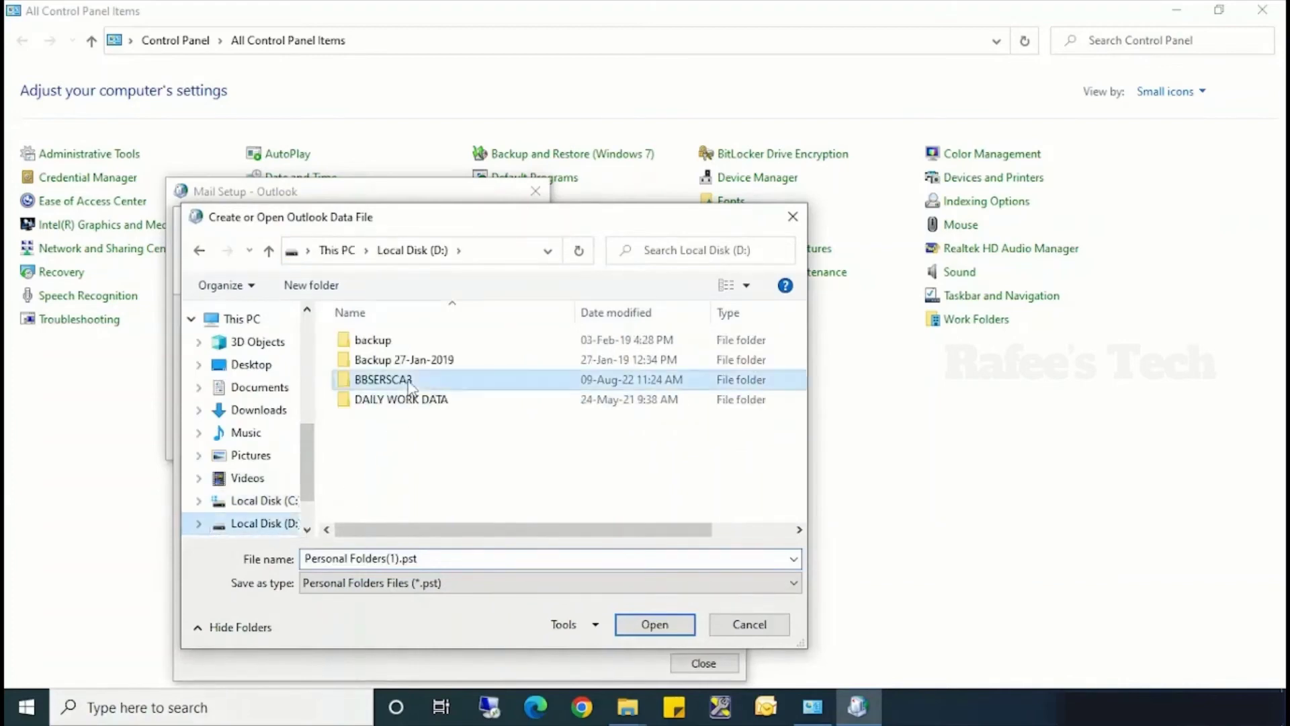
{"action": "left_click", "coordinate": [383, 340]}
{"action": "double_click", "coordinate": [388, 342]}
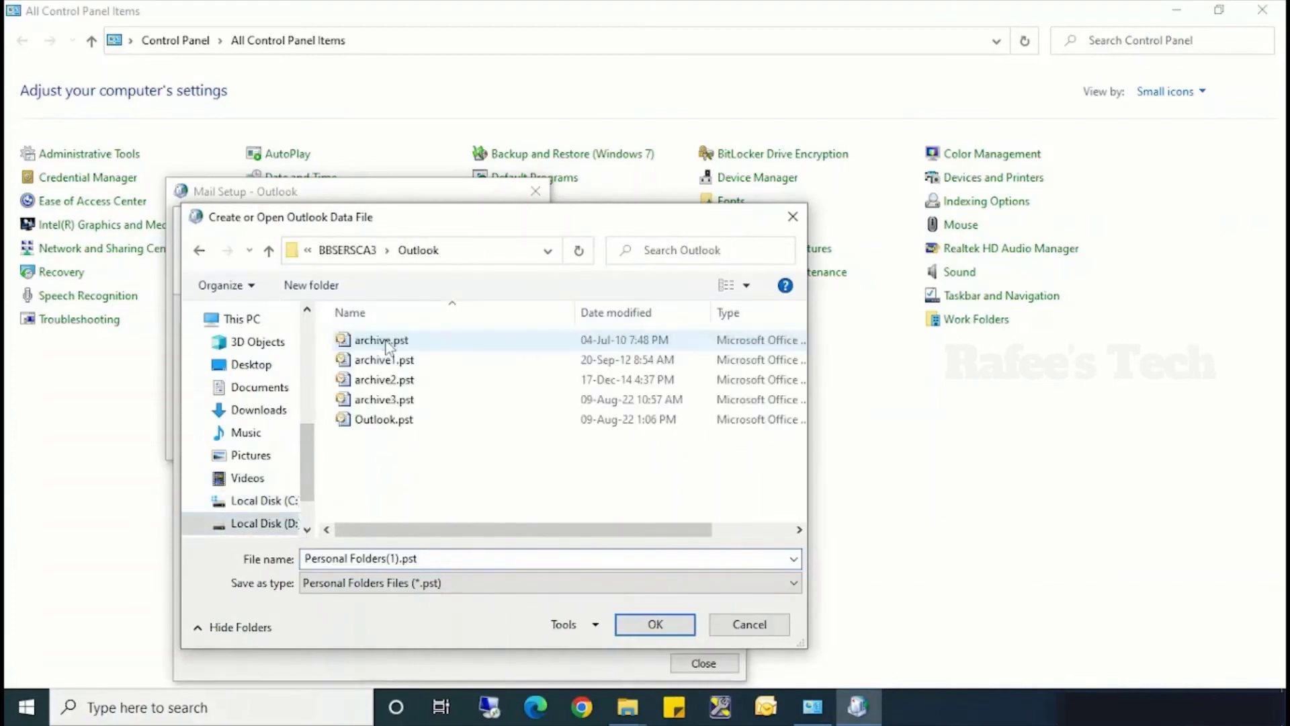
{"action": "double_click", "coordinate": [382, 402]}
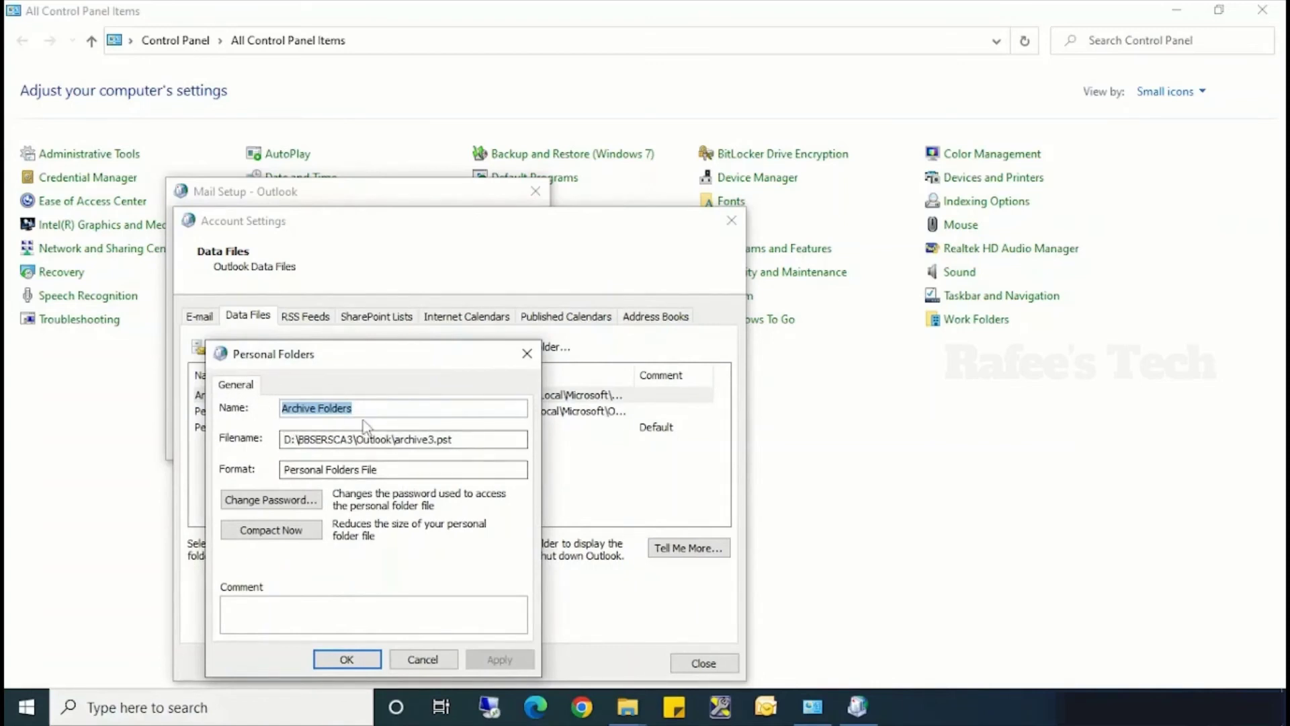
{"action": "left_click", "coordinate": [343, 660]}
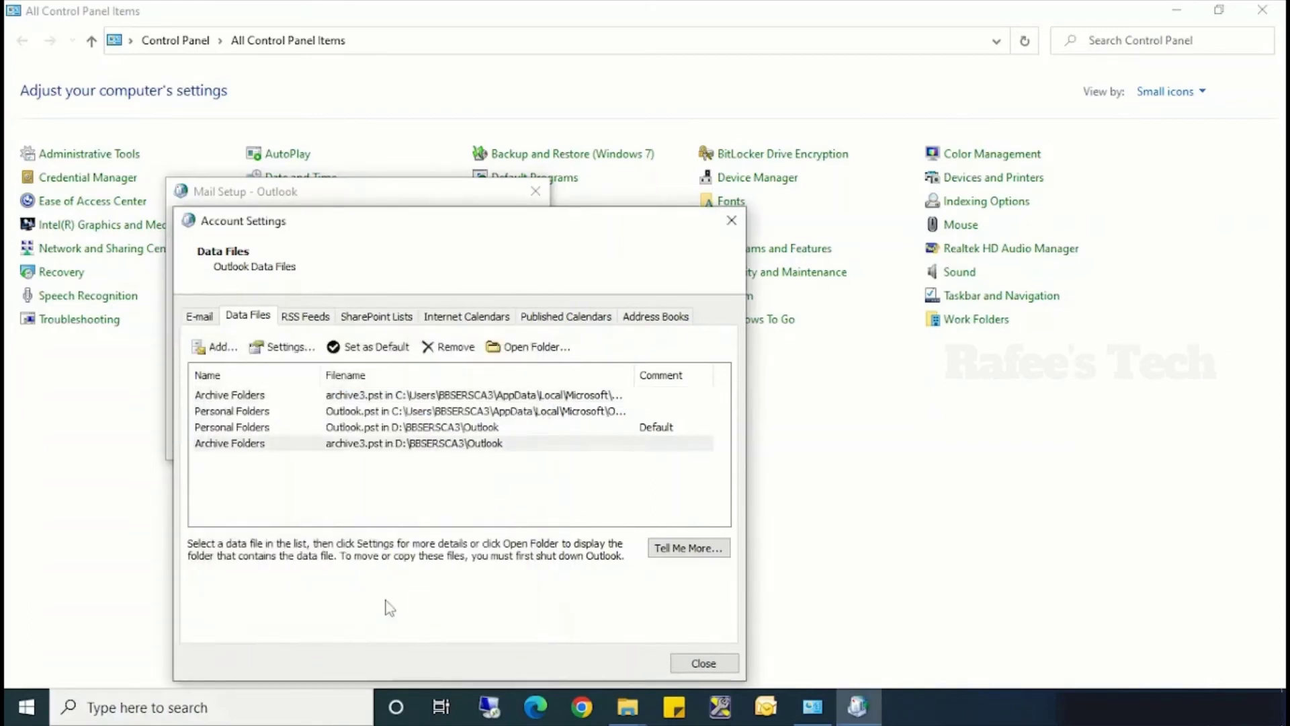
{"action": "left_click", "coordinate": [310, 444]}
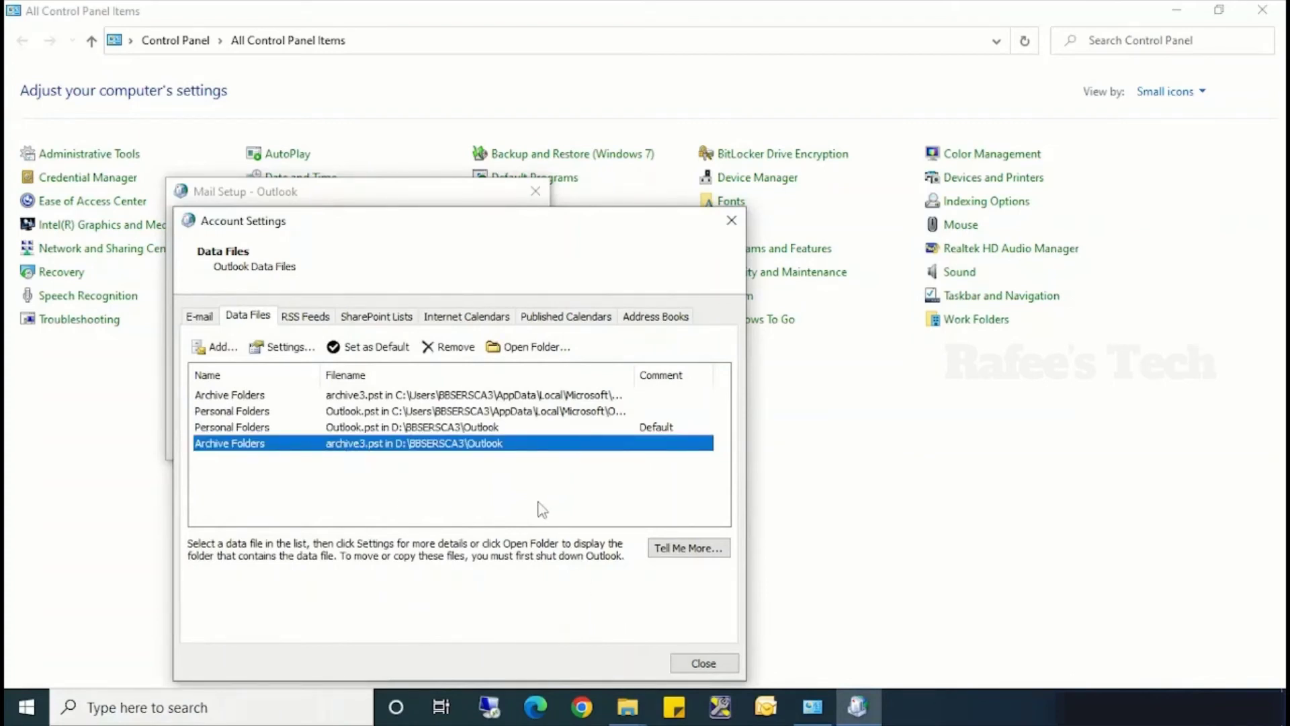
{"action": "left_click", "coordinate": [703, 662]}
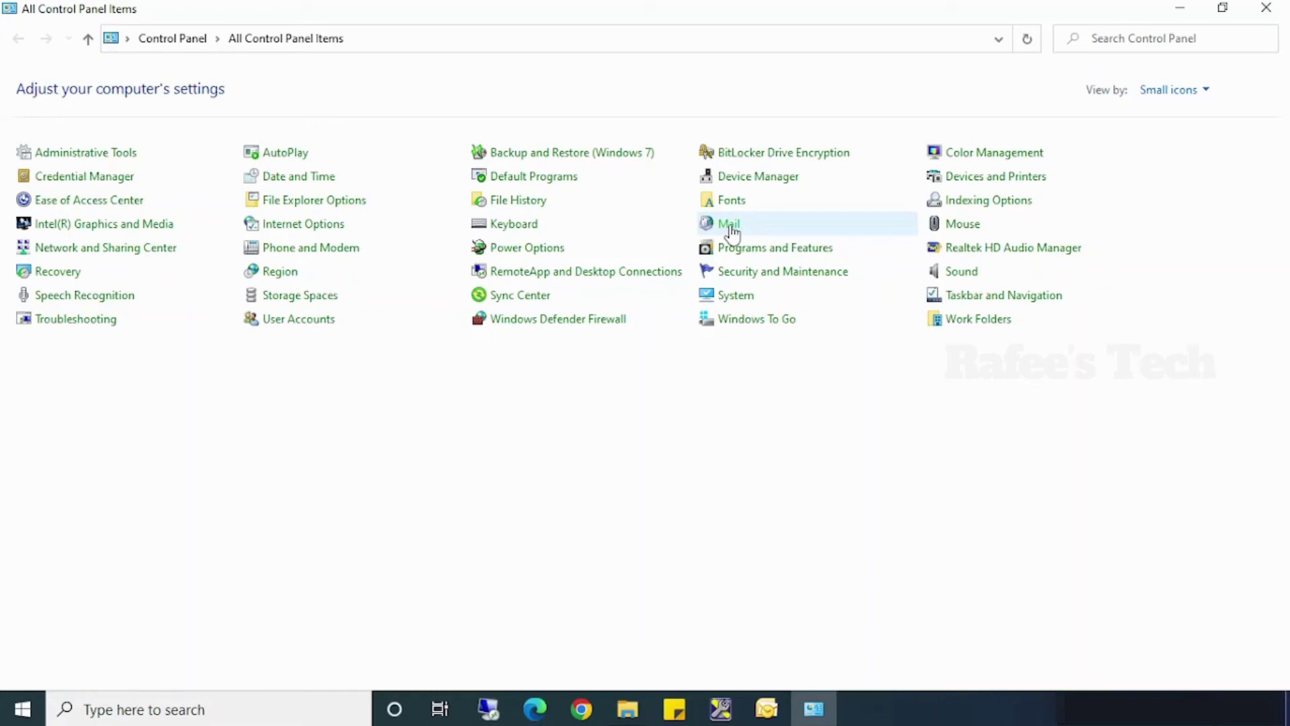
- Reopen the Outlook data files settings through Mail and remove the Archive Folders entry for archive3.pst on the C: drive
{"action": "left_click", "coordinate": [729, 225]}
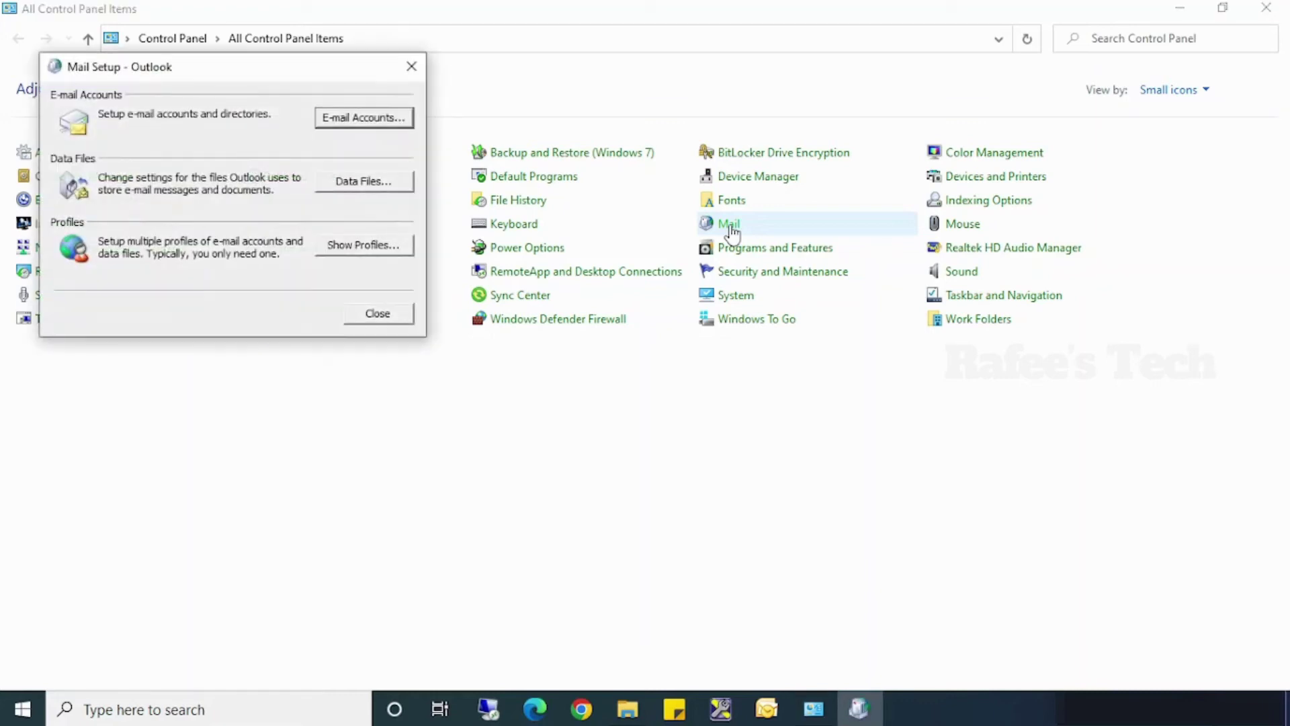
{"action": "left_click", "coordinate": [383, 189]}
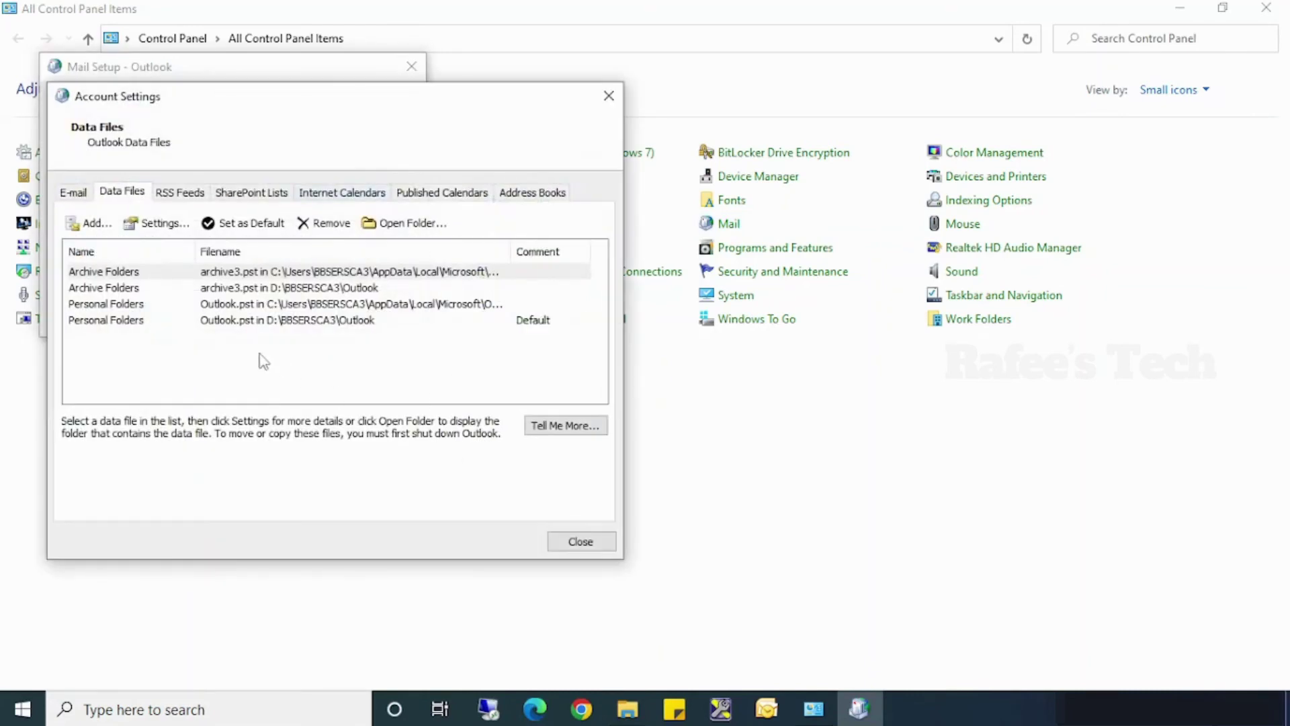
{"action": "left_click", "coordinate": [160, 271]}
{"action": "left_click", "coordinate": [324, 223]}
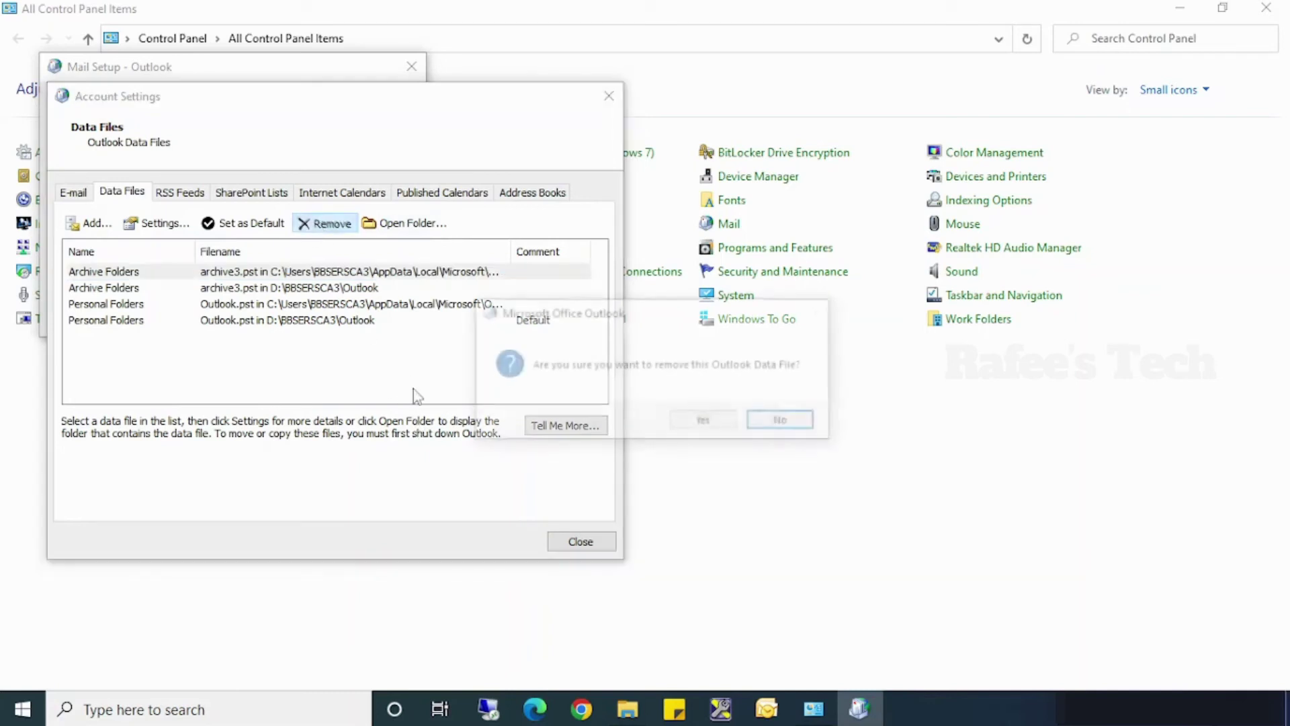
{"action": "left_click", "coordinate": [701, 423]}
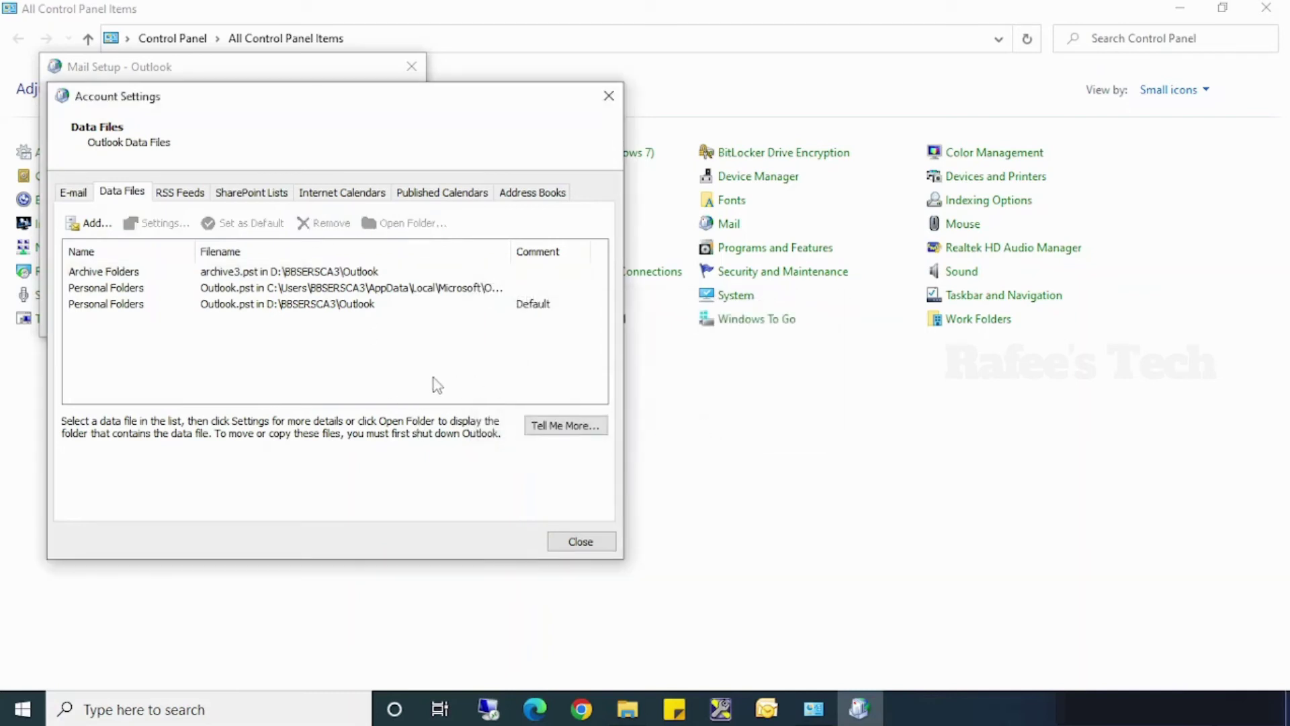
- Try again to remove the C: drive Outlook.pst from the data files, and close the account settings and Mail Setup
{"action": "left_click", "coordinate": [136, 289]}
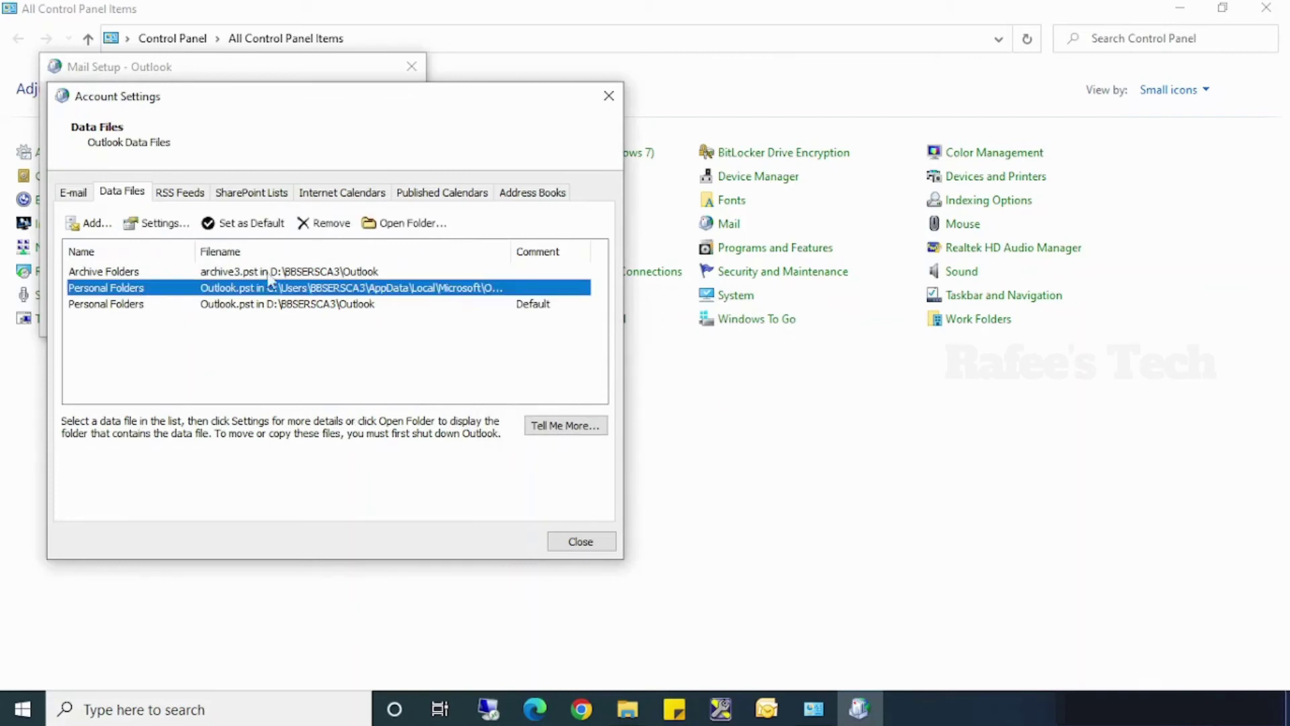
{"action": "left_click", "coordinate": [336, 225]}
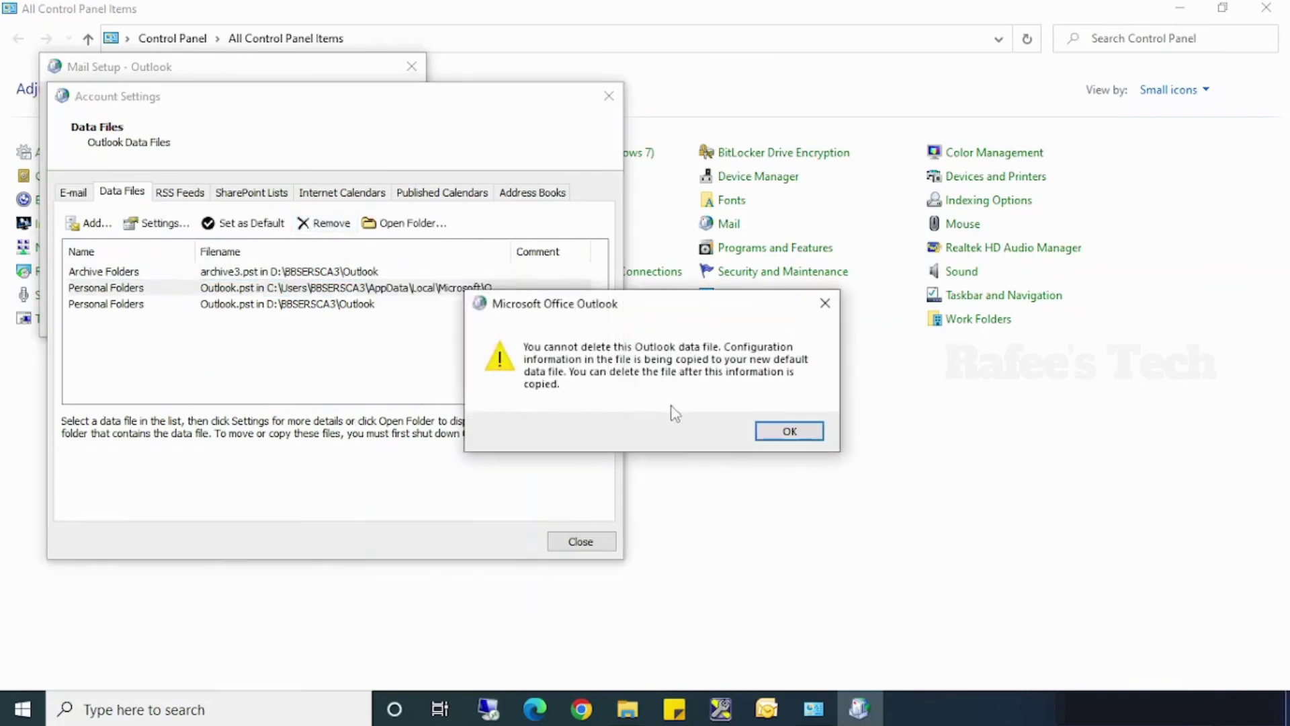
{"action": "left_click", "coordinate": [767, 434]}
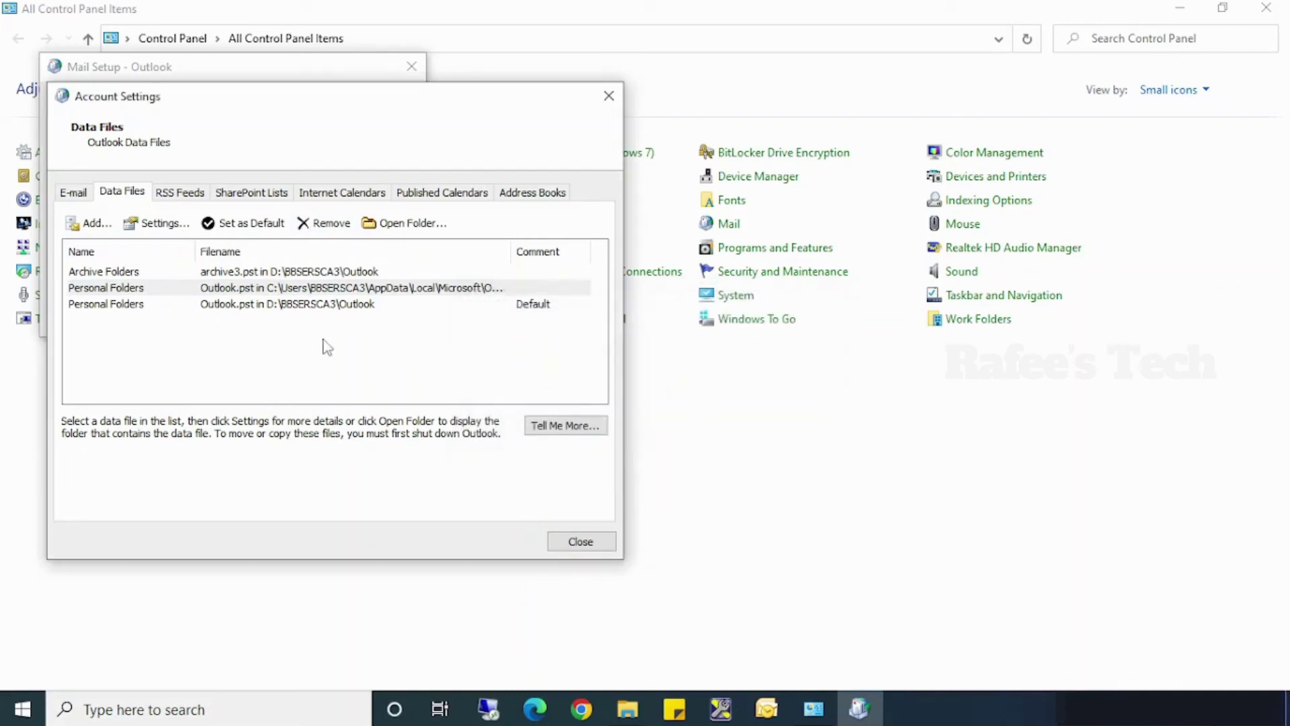
{"action": "left_click", "coordinate": [580, 543]}
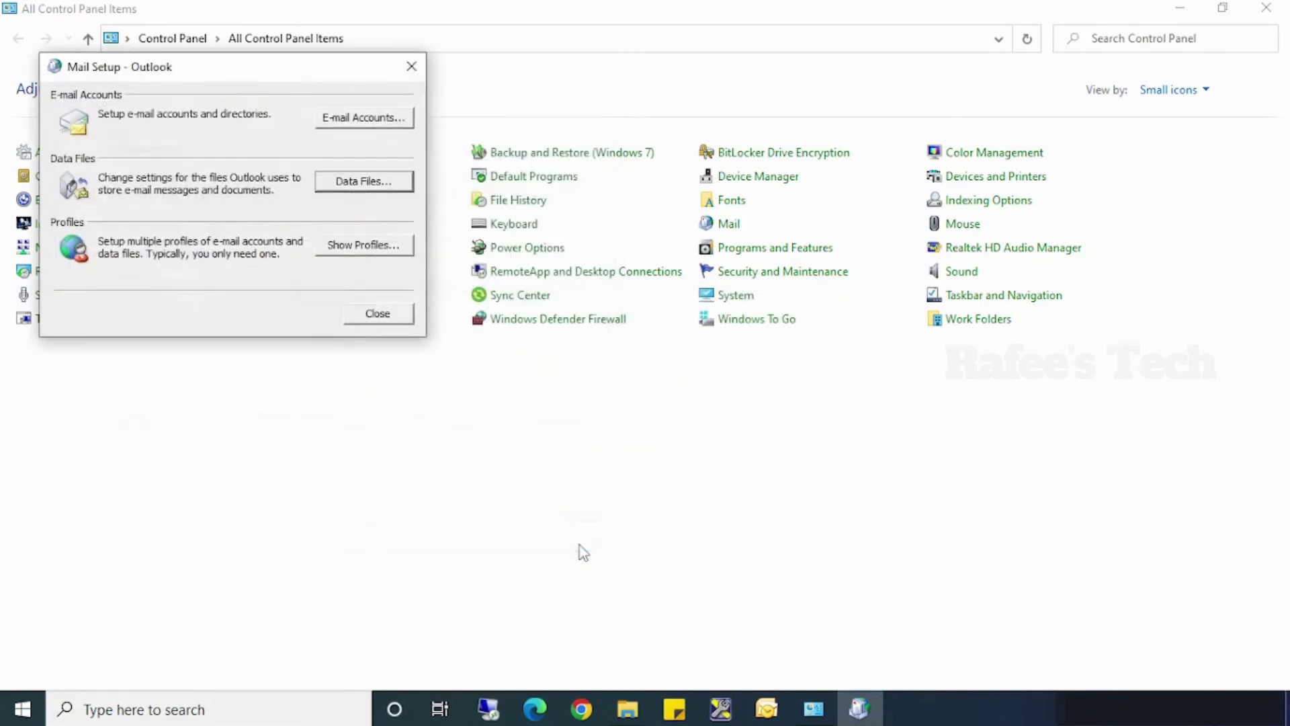
{"action": "left_click", "coordinate": [390, 320]}
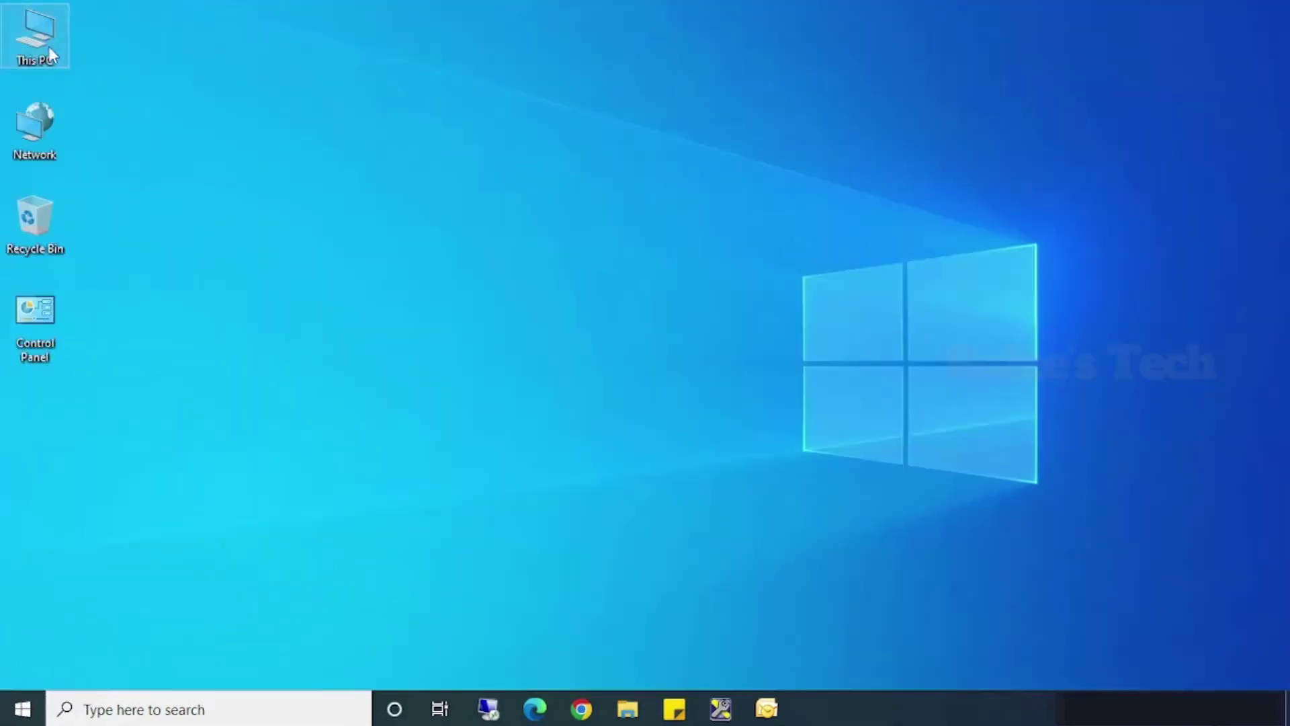
- Browse from This PC to the Outlook folder in C:\Users\BBSERSCA3\AppData\Local\Microsoft
{"action": "double_click", "coordinate": [49, 46]}
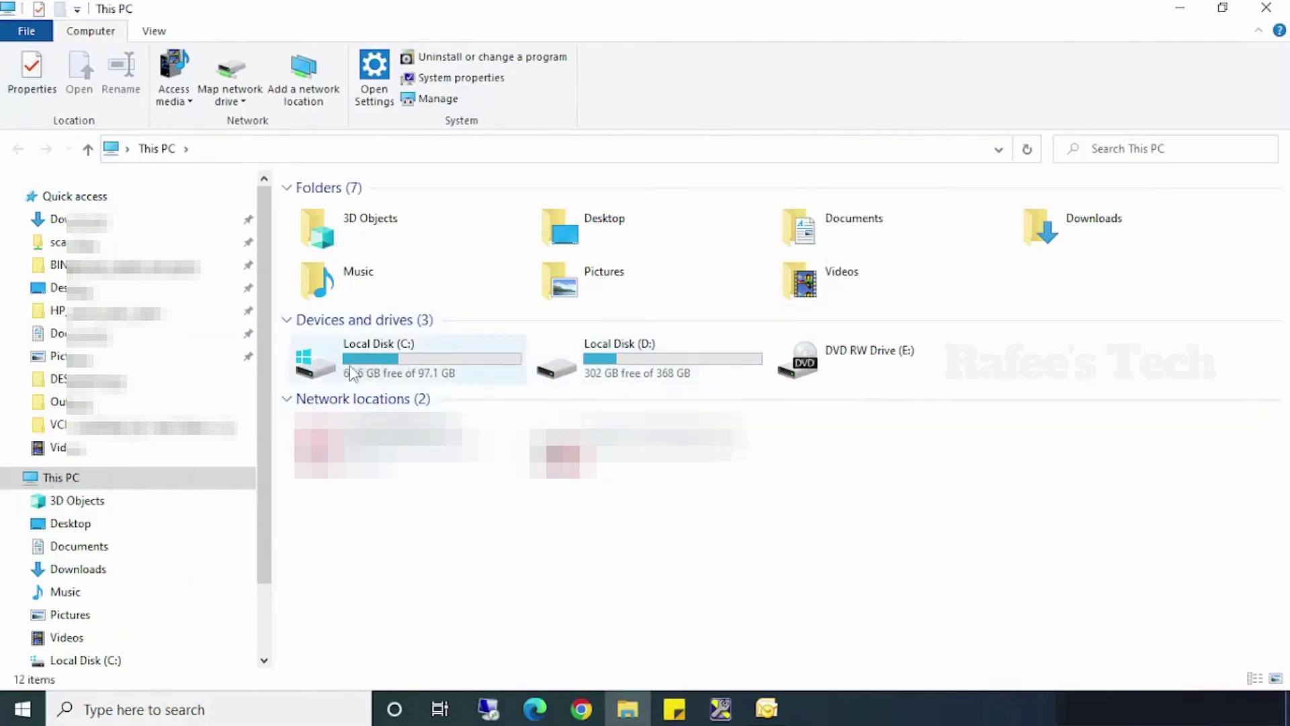
{"action": "left_click", "coordinate": [351, 376]}
{"action": "double_click", "coordinate": [380, 374]}
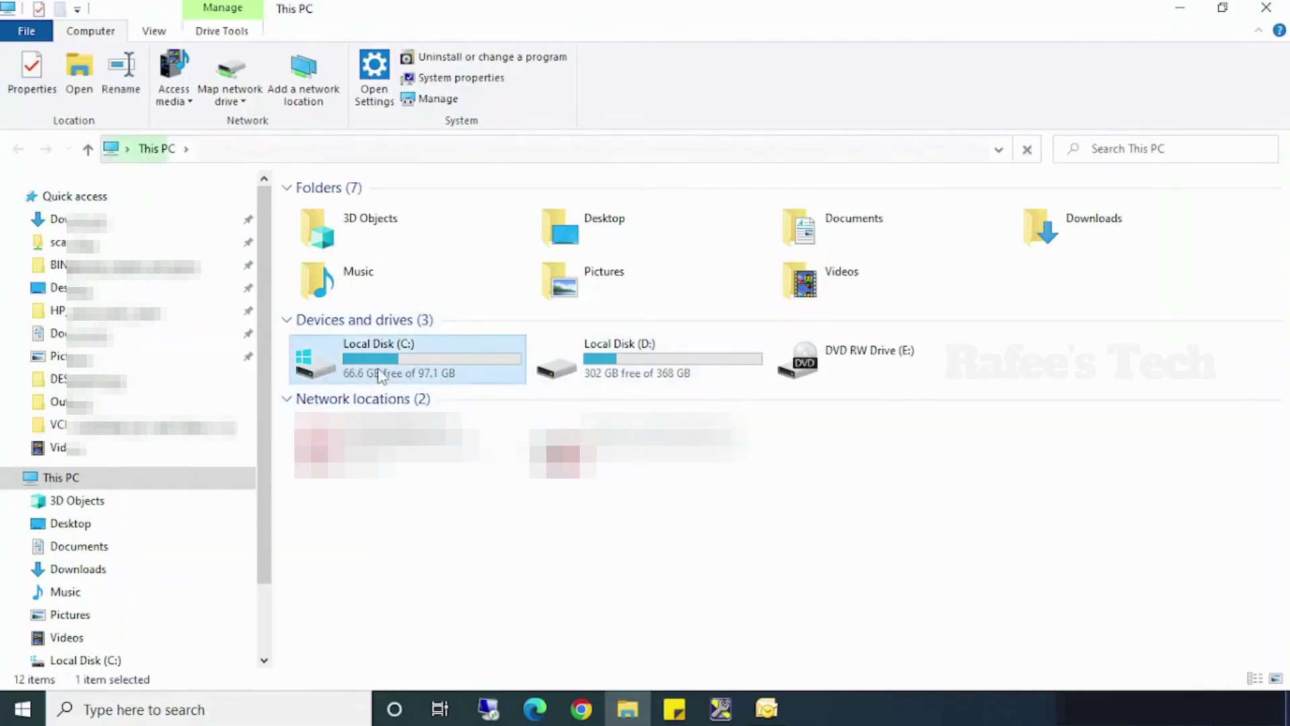
{"action": "left_click", "coordinate": [367, 392]}
{"action": "double_click", "coordinate": [367, 393]}
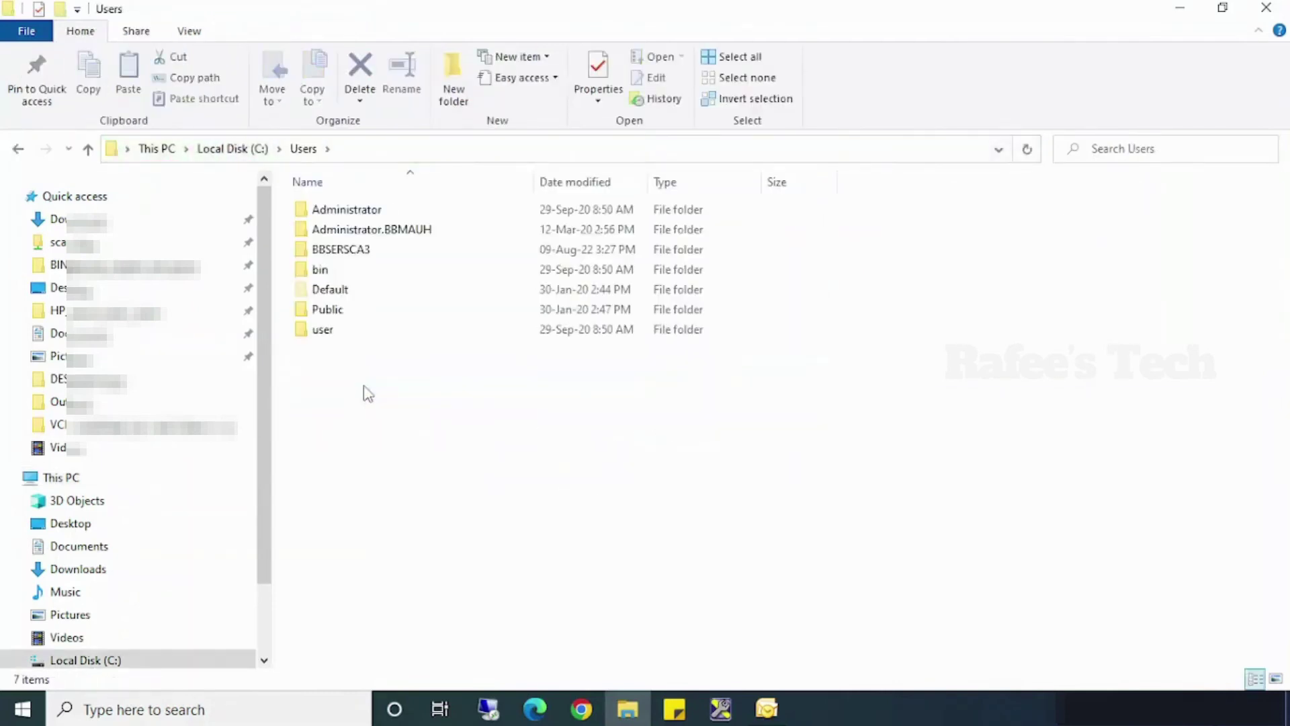
{"action": "double_click", "coordinate": [374, 254]}
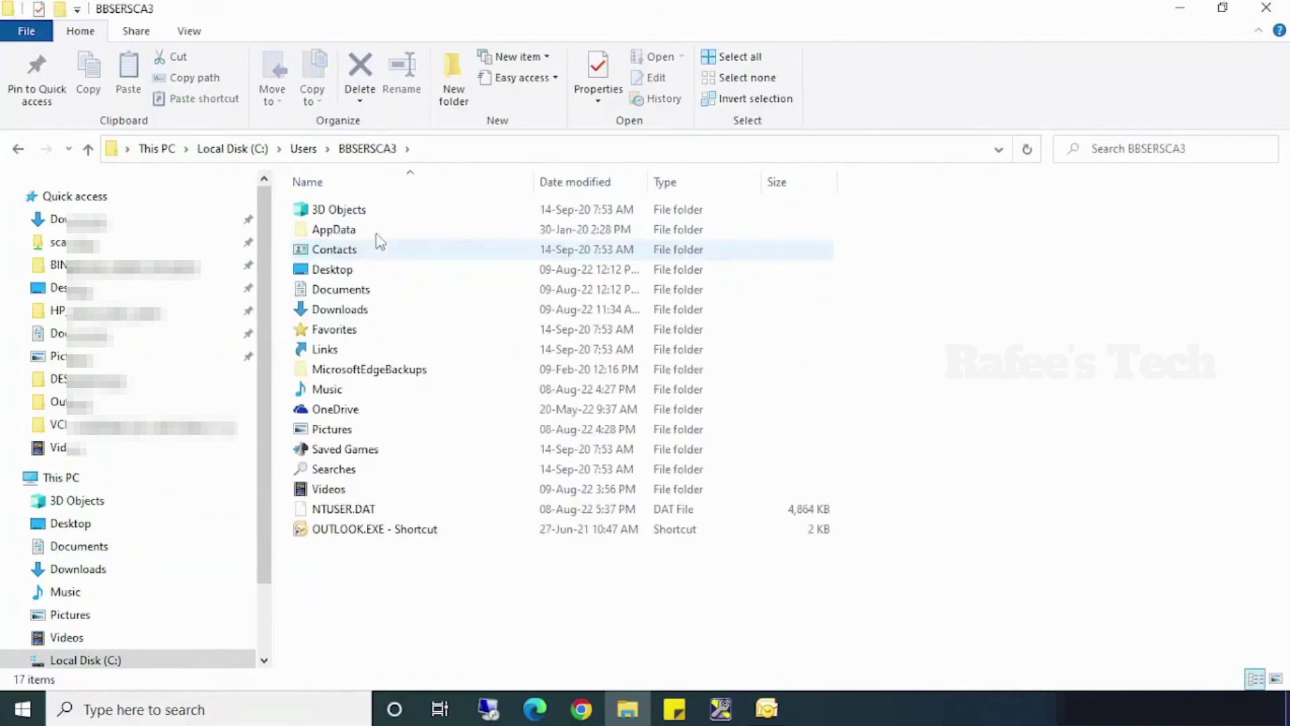
{"action": "double_click", "coordinate": [376, 232]}
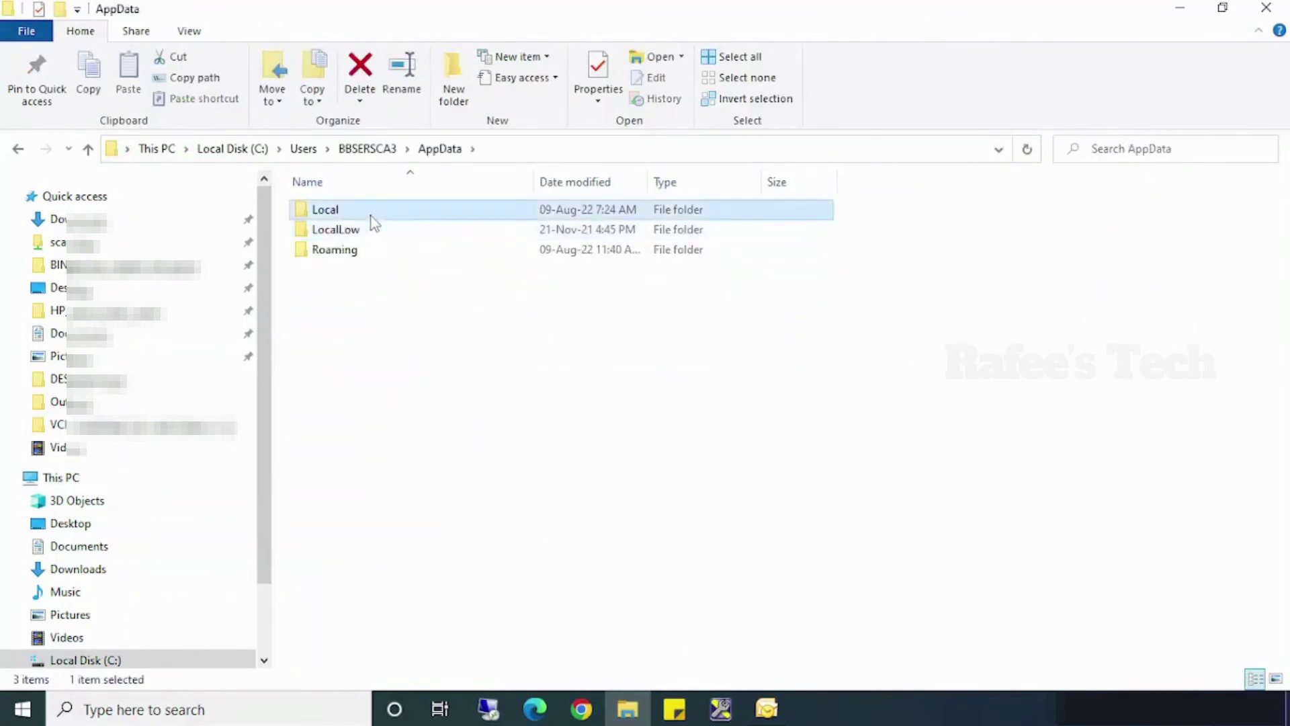
{"action": "double_click", "coordinate": [371, 211]}
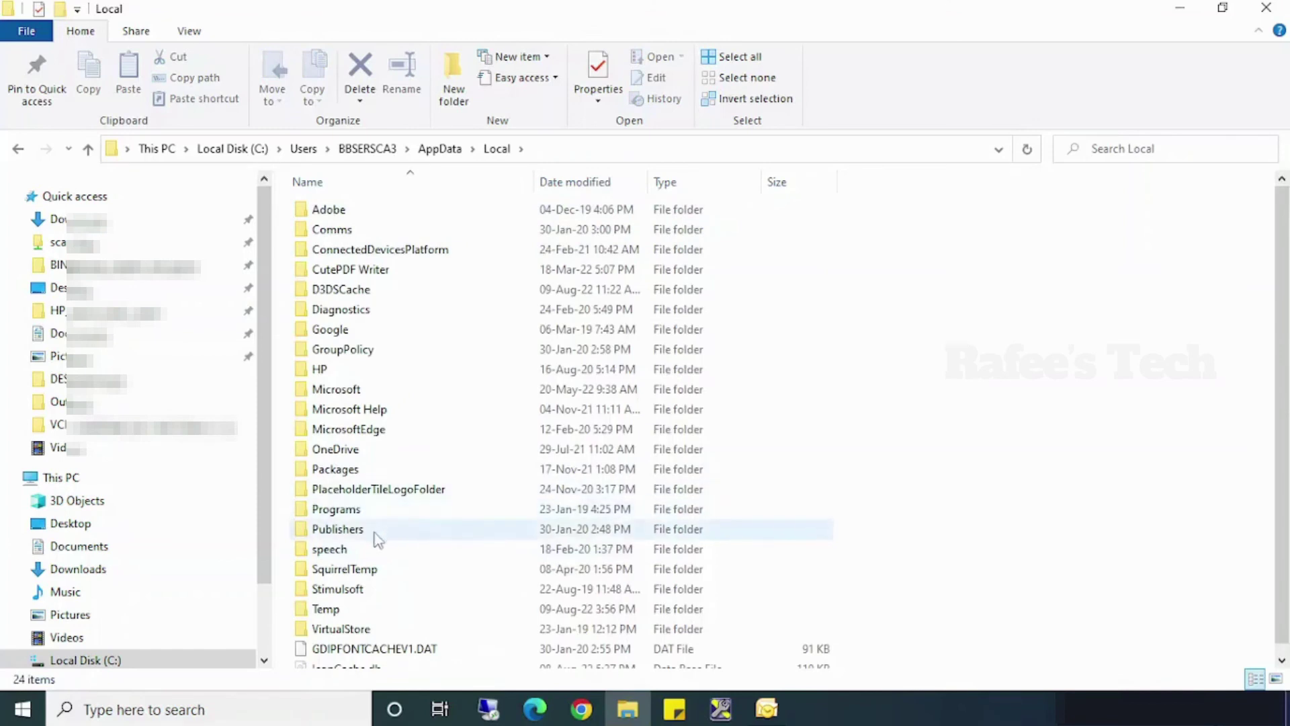
{"action": "left_click", "coordinate": [357, 393]}
{"action": "double_click", "coordinate": [357, 395]}
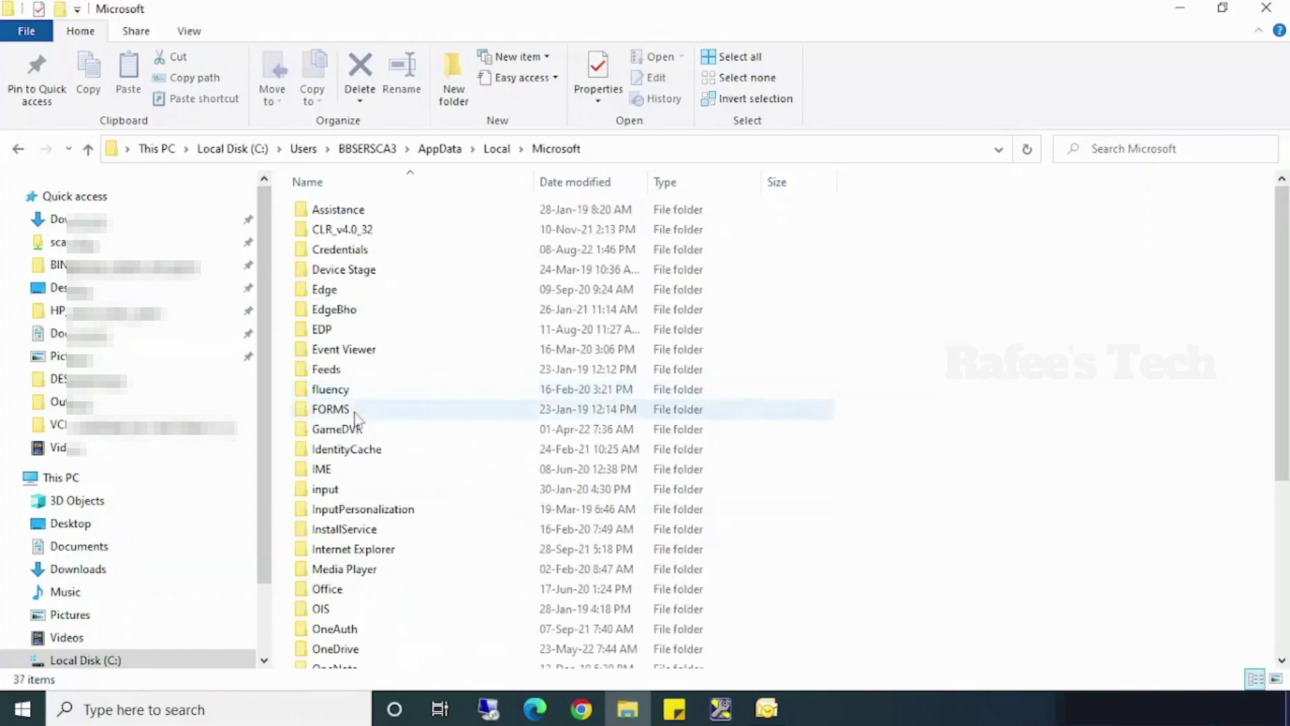
{"action": "scroll", "coordinate": [355, 421], "scroll_direction": "down", "scroll_amount": 1}
{"action": "left_click", "coordinate": [375, 640]}
{"action": "double_click", "coordinate": [375, 640]}
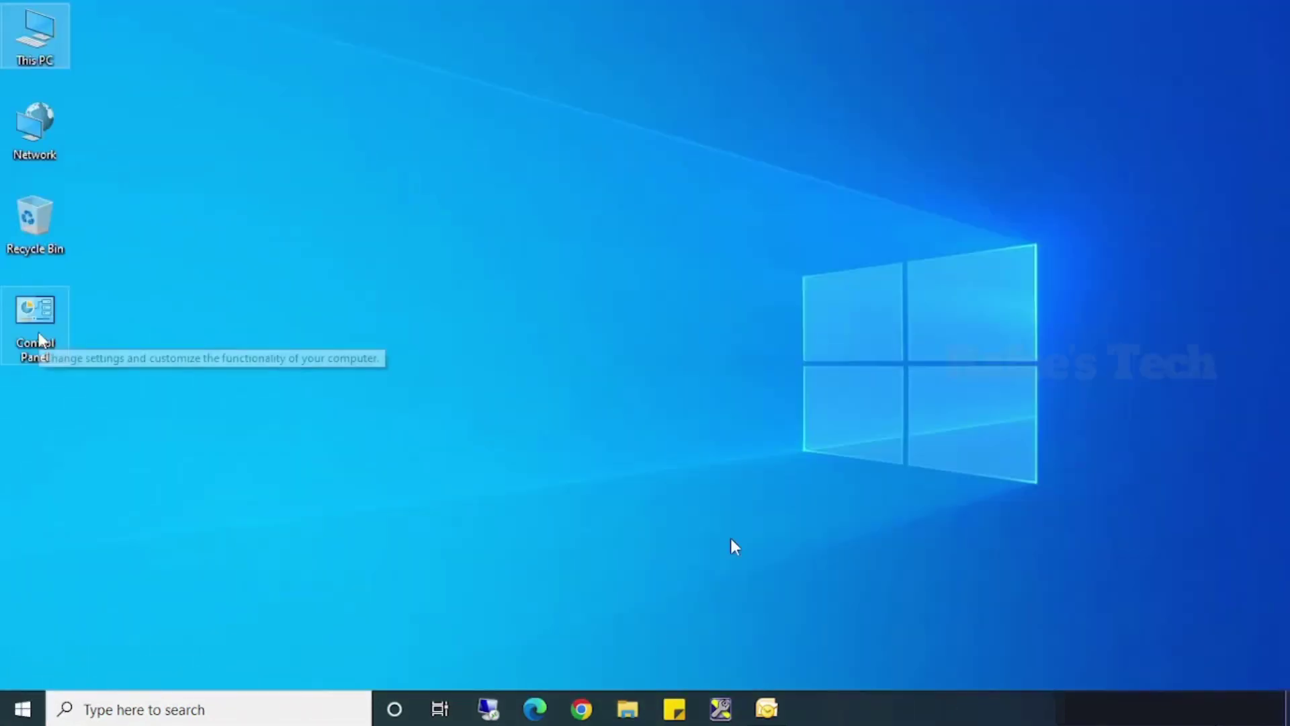
- Remove the duplicate non-default Personal Folders entry from the Outlook data files in the Control Panel Mail settings, and close all windows
{"action": "double_click", "coordinate": [37, 329]}
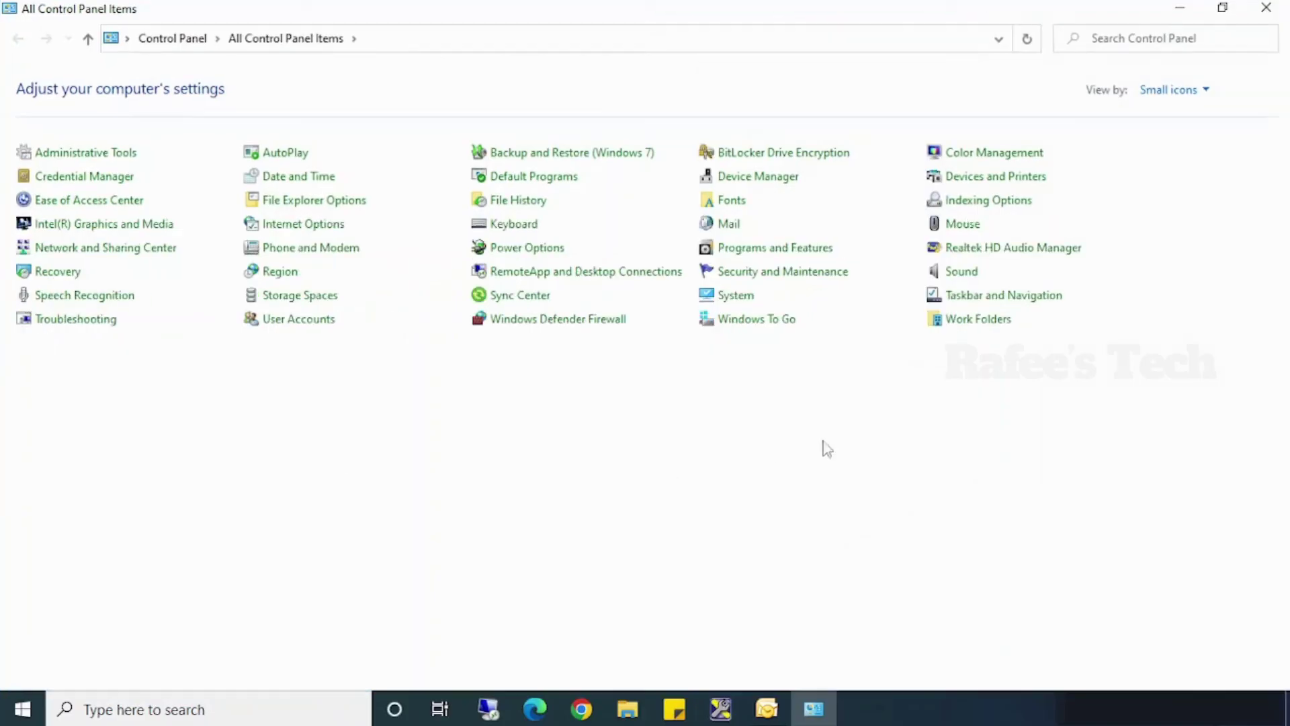
{"action": "left_click", "coordinate": [725, 225]}
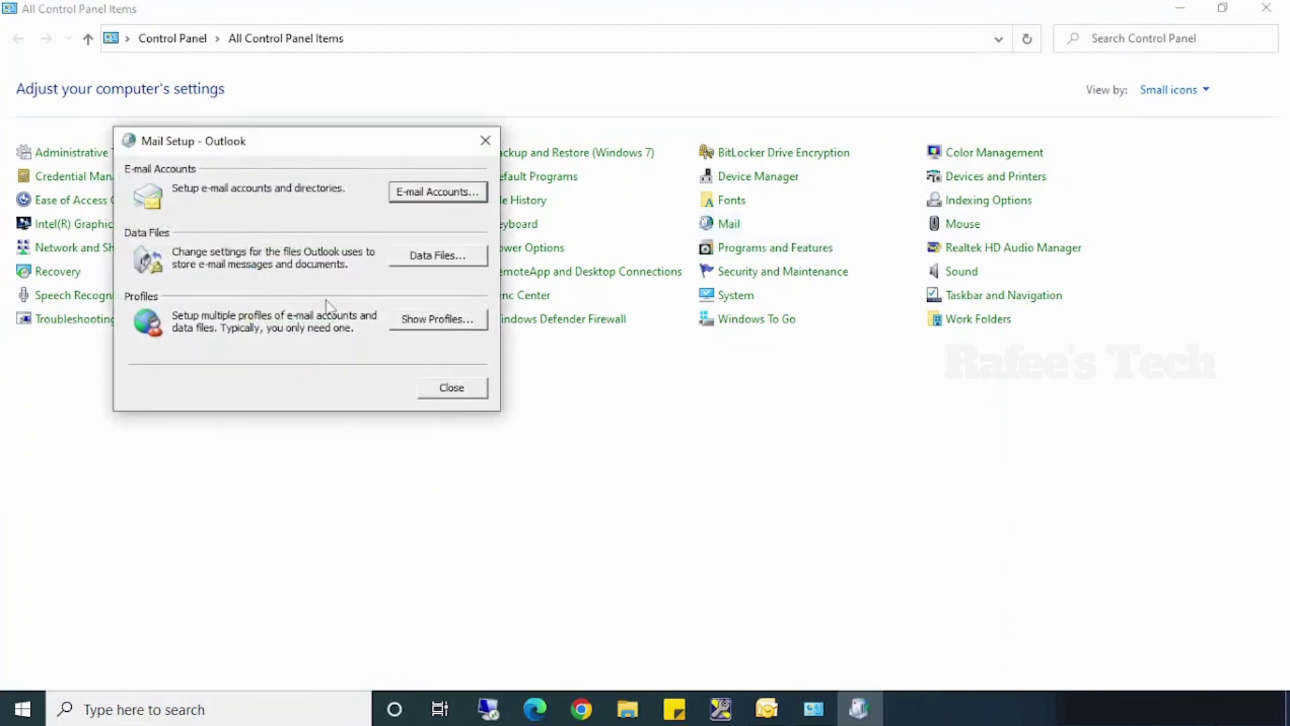
{"action": "left_click", "coordinate": [406, 261]}
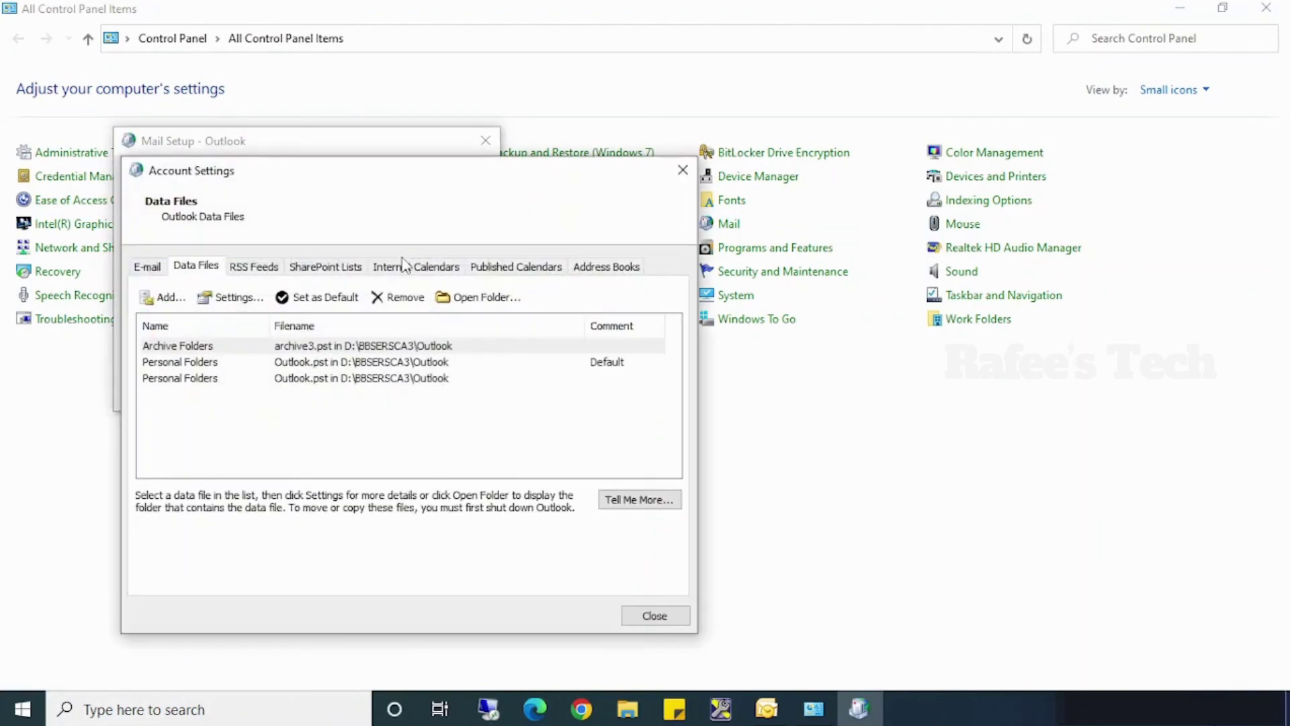
{"action": "left_click", "coordinate": [246, 364]}
{"action": "left_click", "coordinate": [243, 379]}
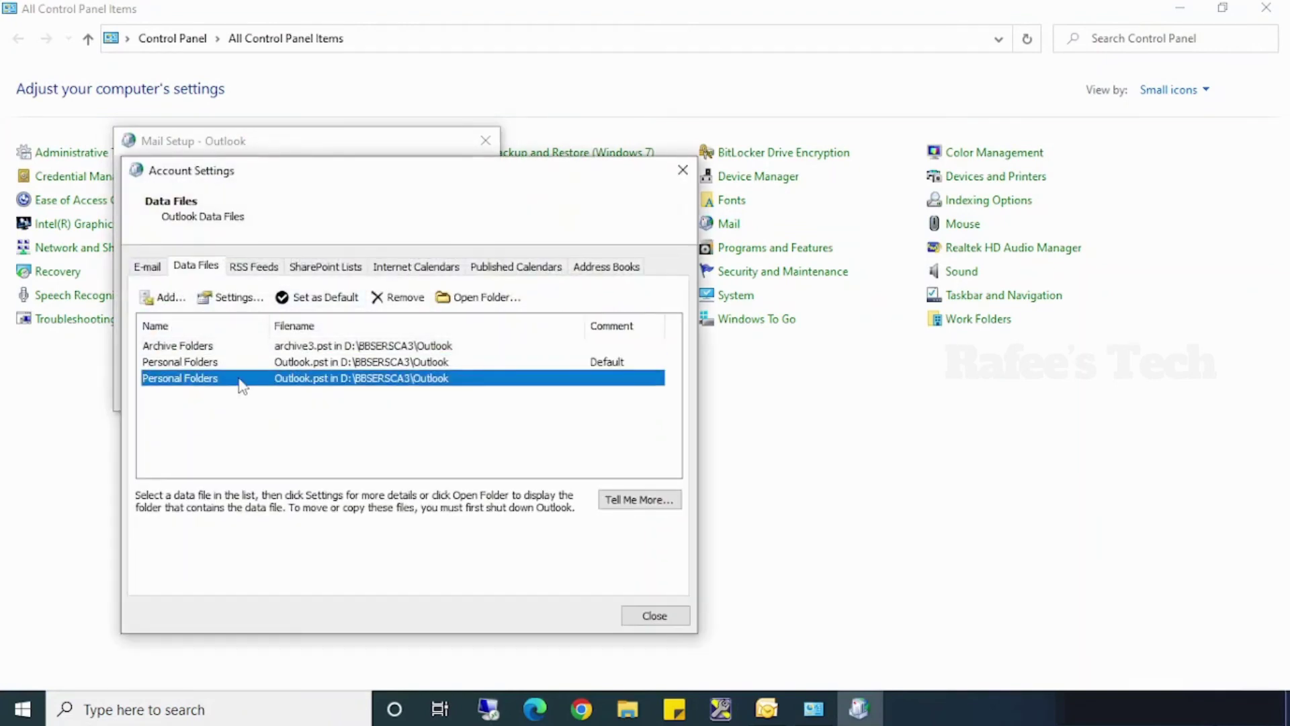
{"action": "left_click", "coordinate": [398, 297]}
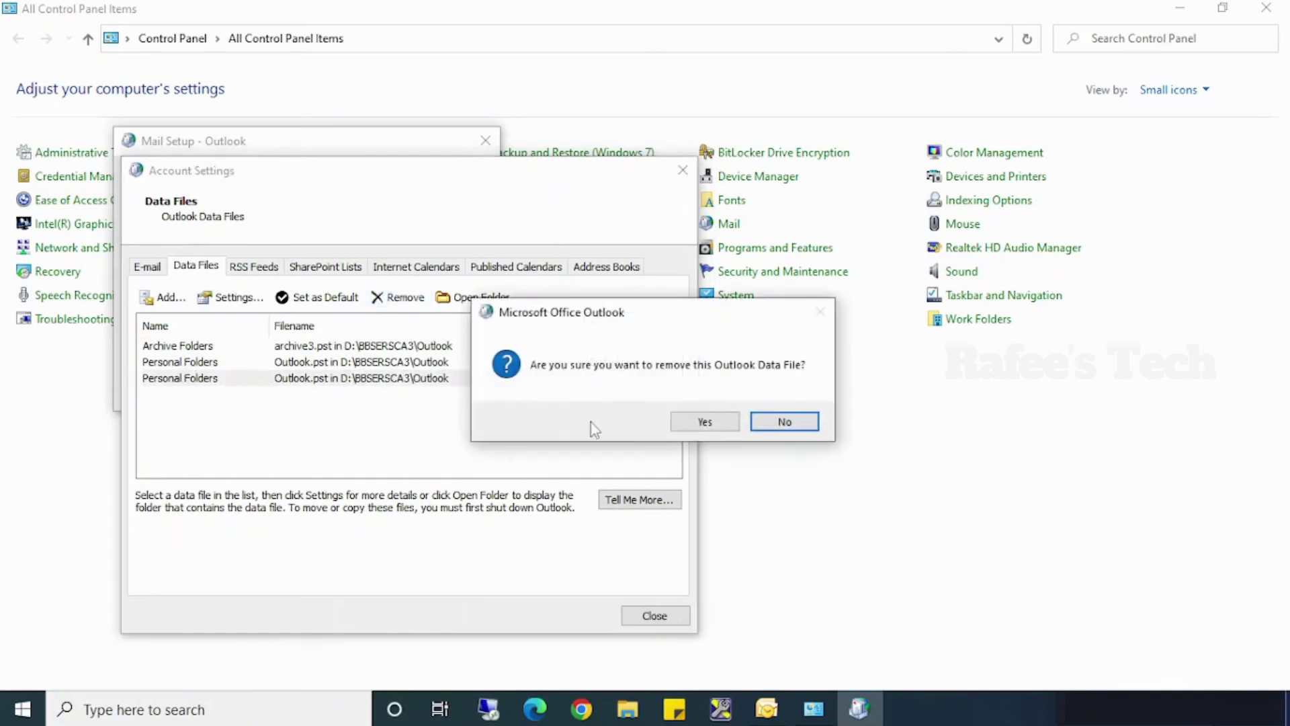
{"action": "left_click", "coordinate": [705, 421]}
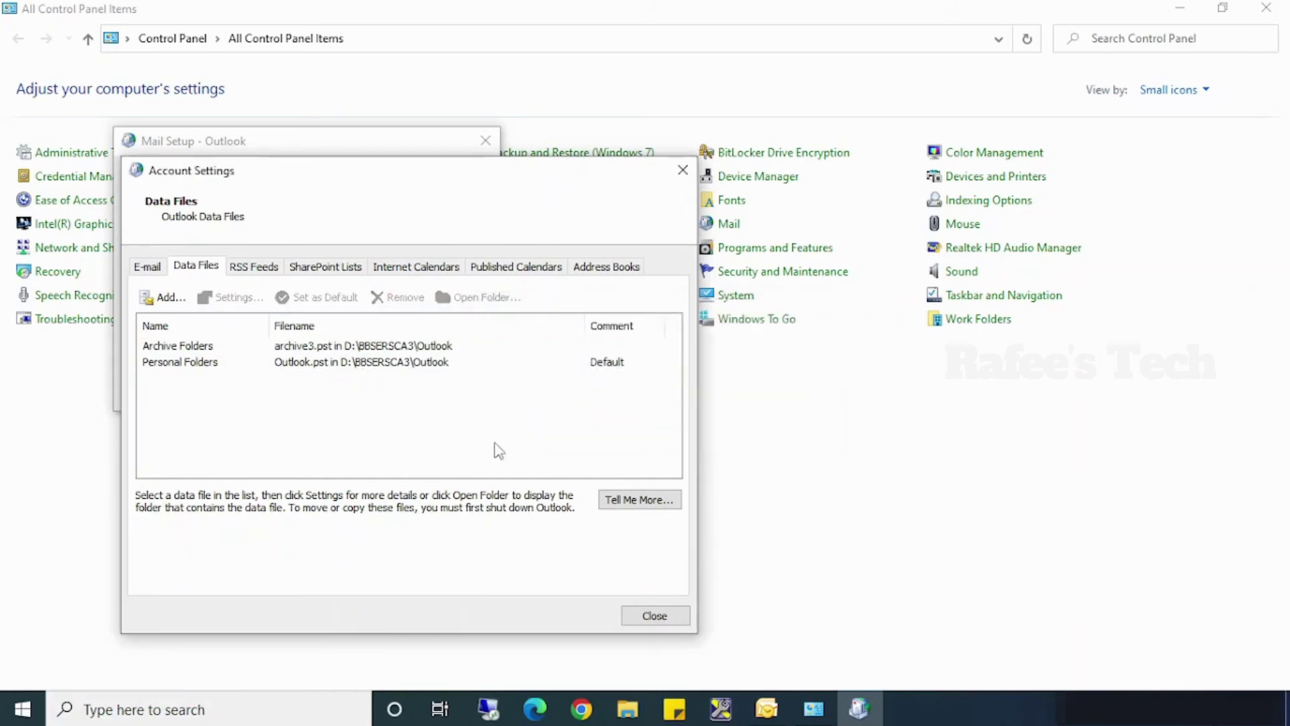
{"action": "left_click", "coordinate": [651, 616]}
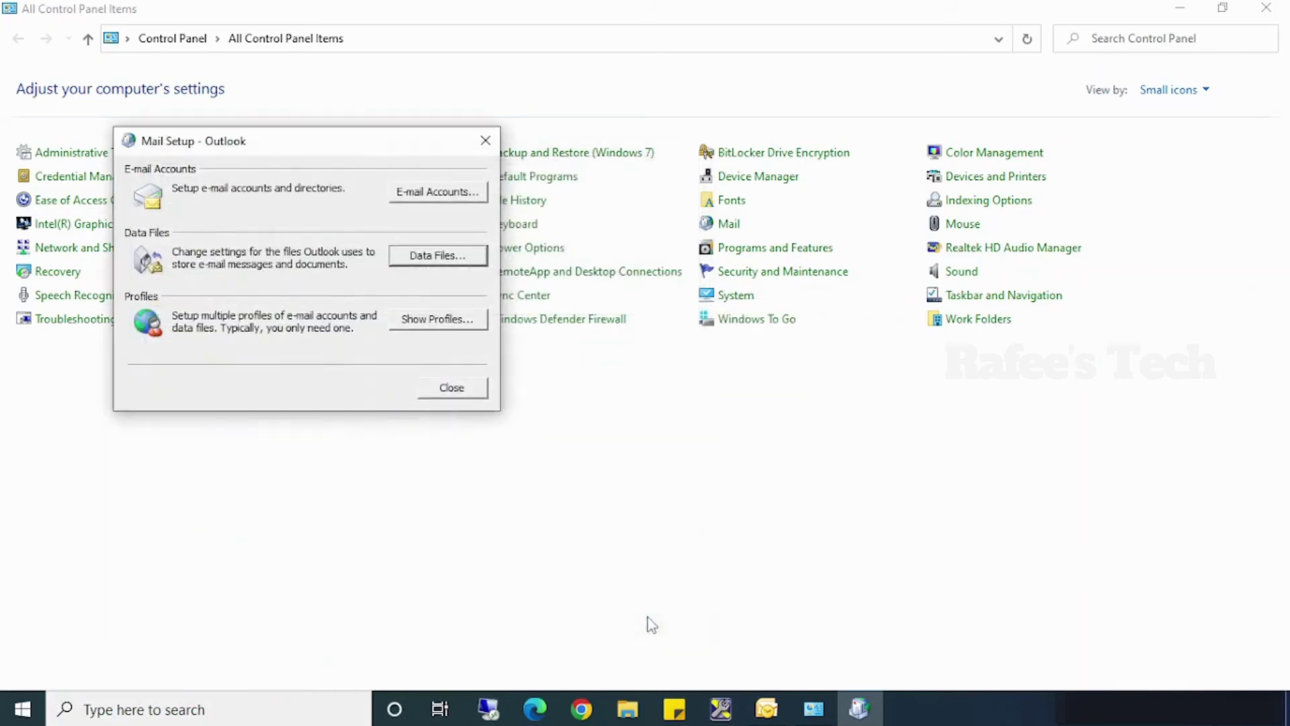
{"action": "left_click", "coordinate": [451, 388]}
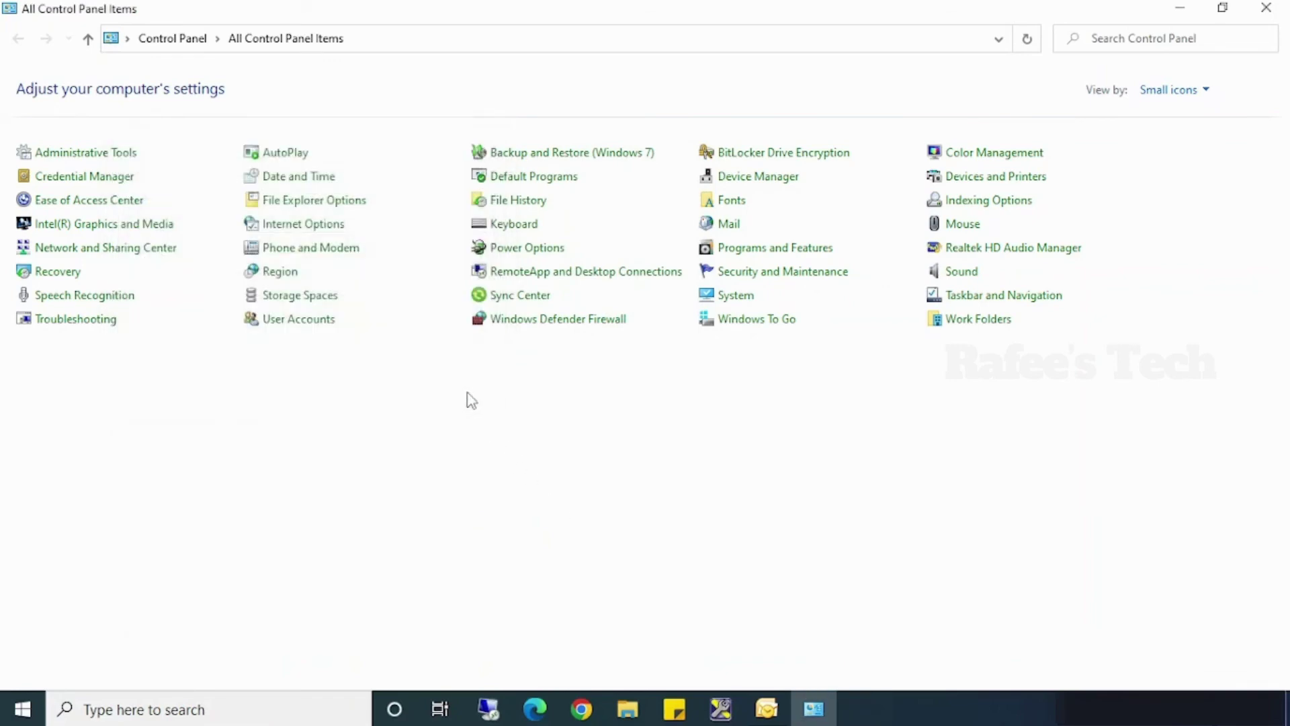
{"action": "left_click", "coordinate": [1266, 7]}
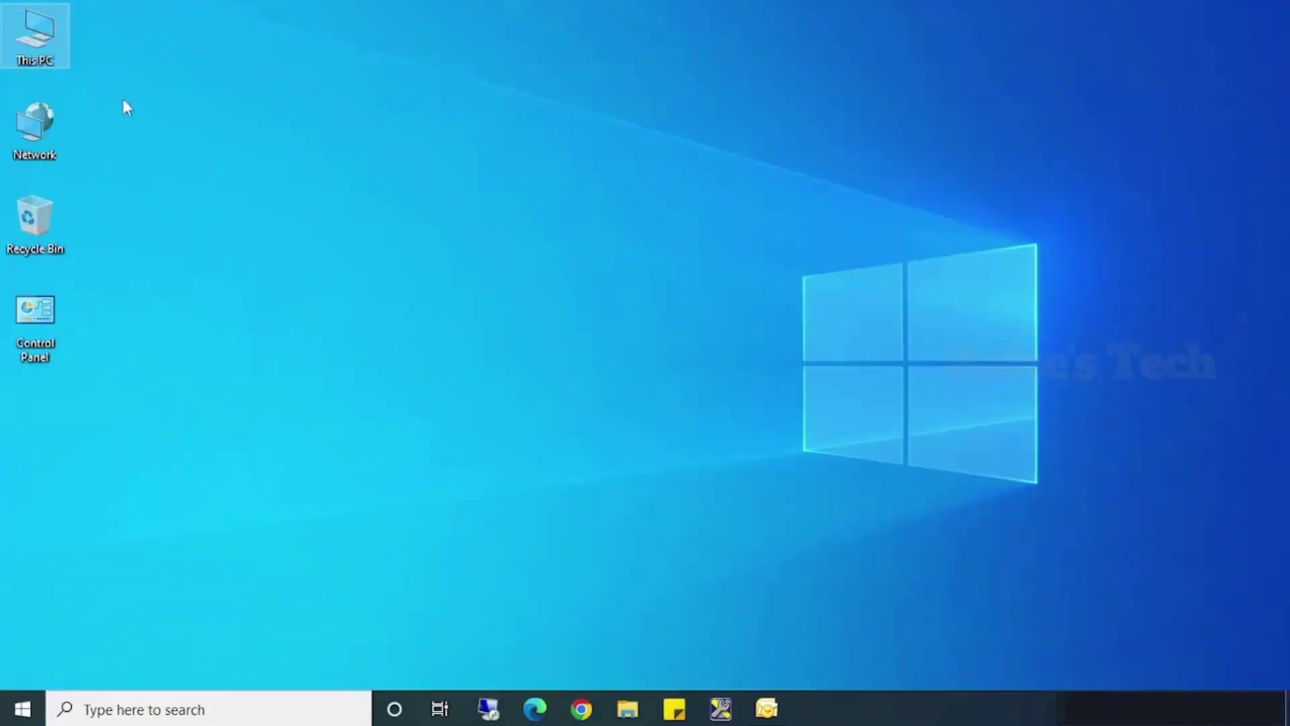
- Check the contents of C:\Users\BBSERSCA3\AppData\Local\Microsoft\Outlook, starting from This PC, and close the window
{"action": "double_click", "coordinate": [48, 47]}
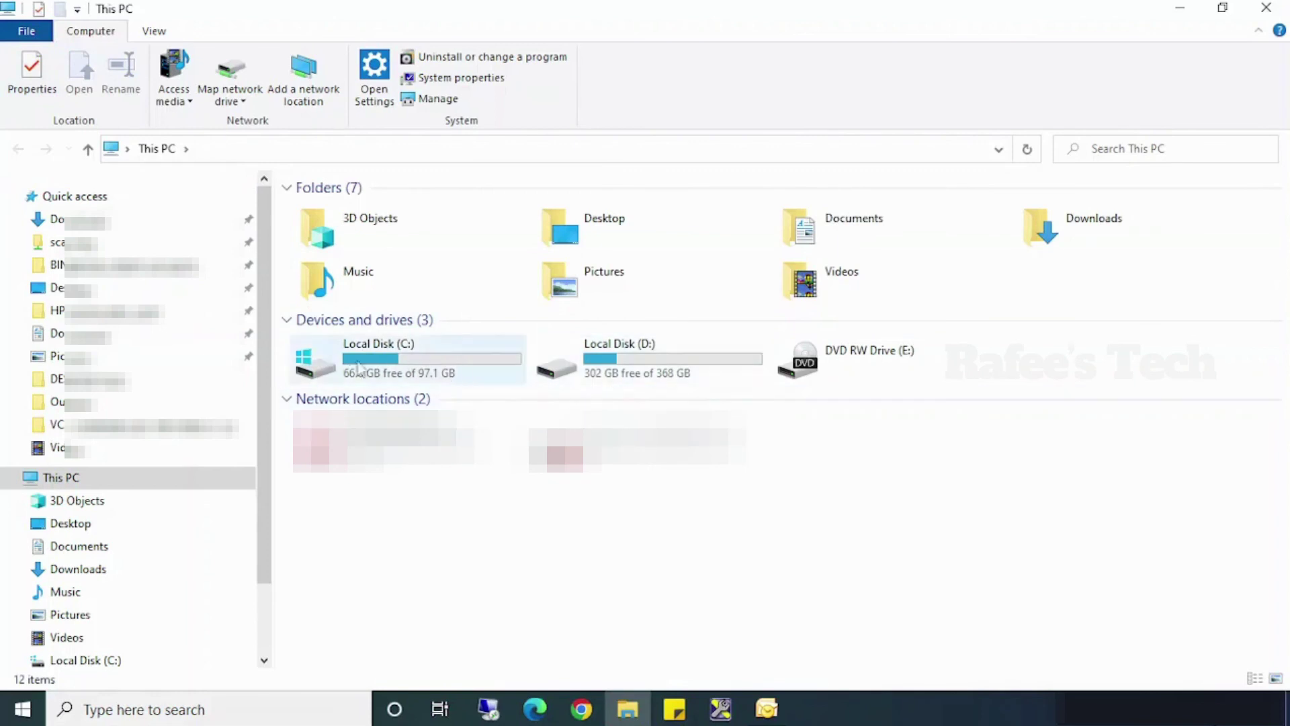
{"action": "left_click", "coordinate": [364, 369]}
{"action": "double_click", "coordinate": [379, 375]}
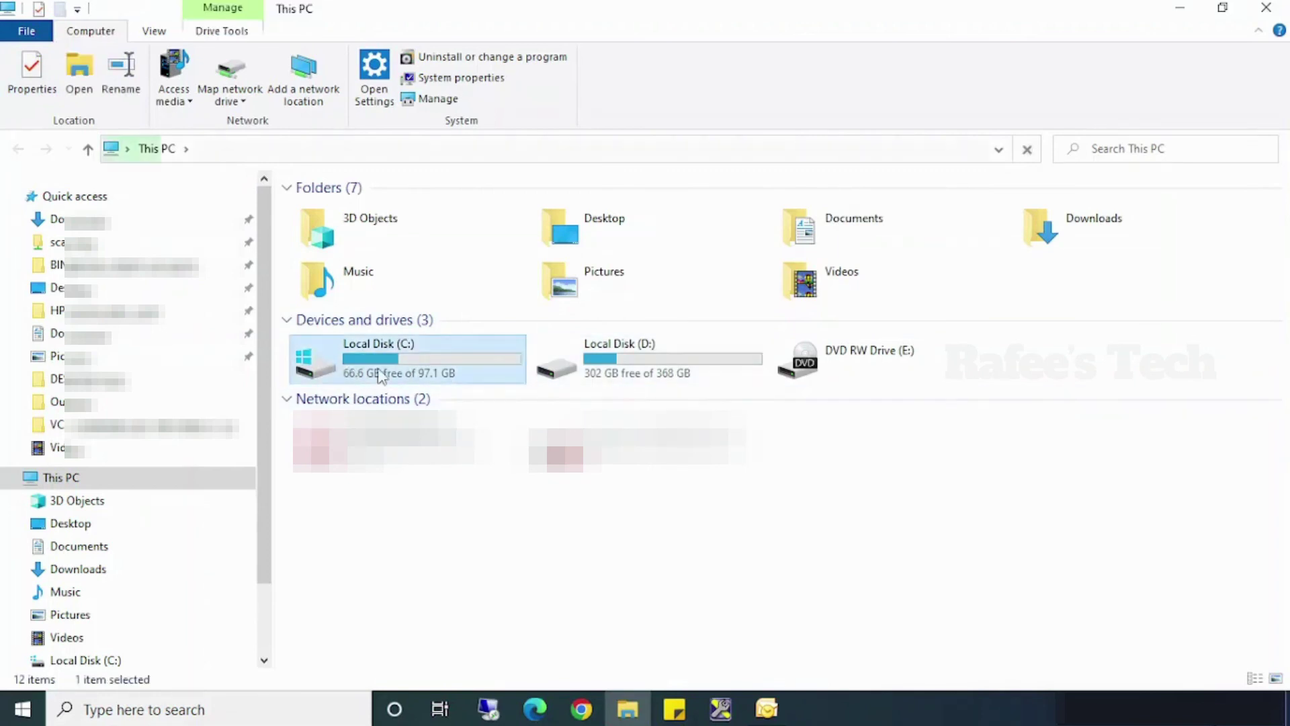
{"action": "double_click", "coordinate": [367, 388]}
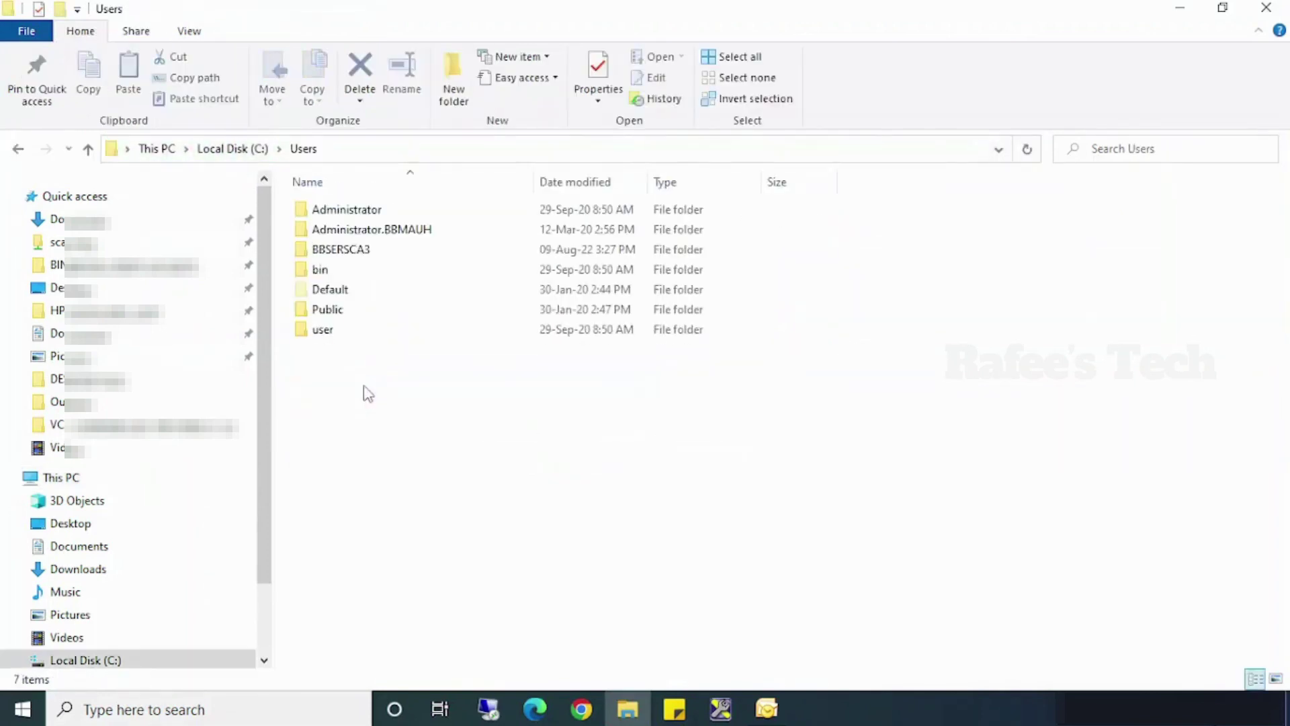
{"action": "double_click", "coordinate": [373, 251]}
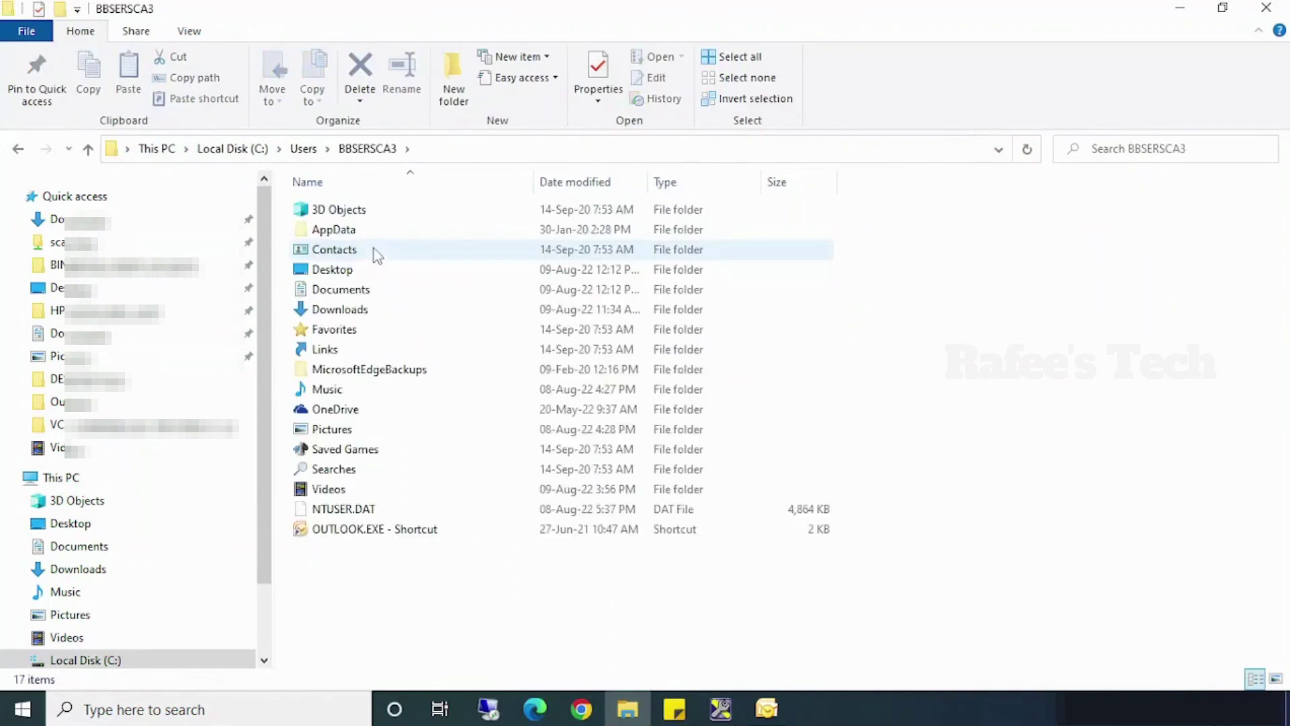
{"action": "double_click", "coordinate": [375, 232]}
{"action": "left_click", "coordinate": [372, 216]}
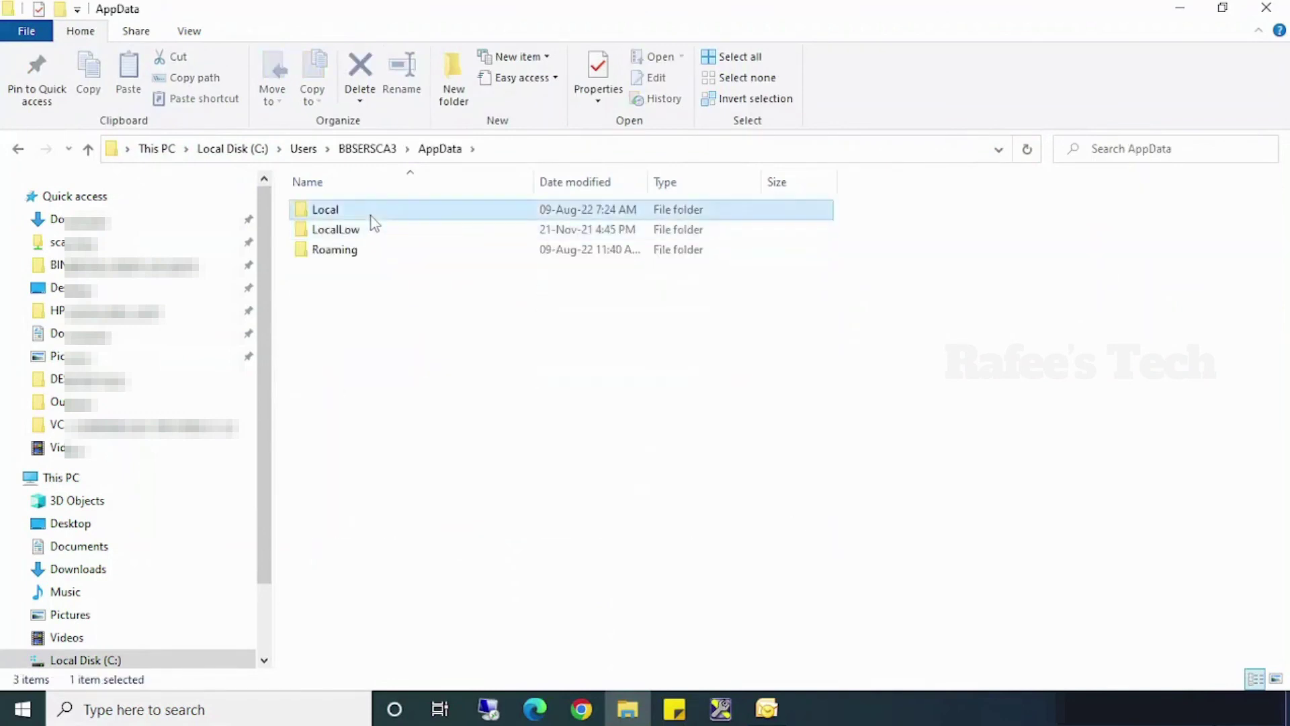
{"action": "double_click", "coordinate": [371, 215]}
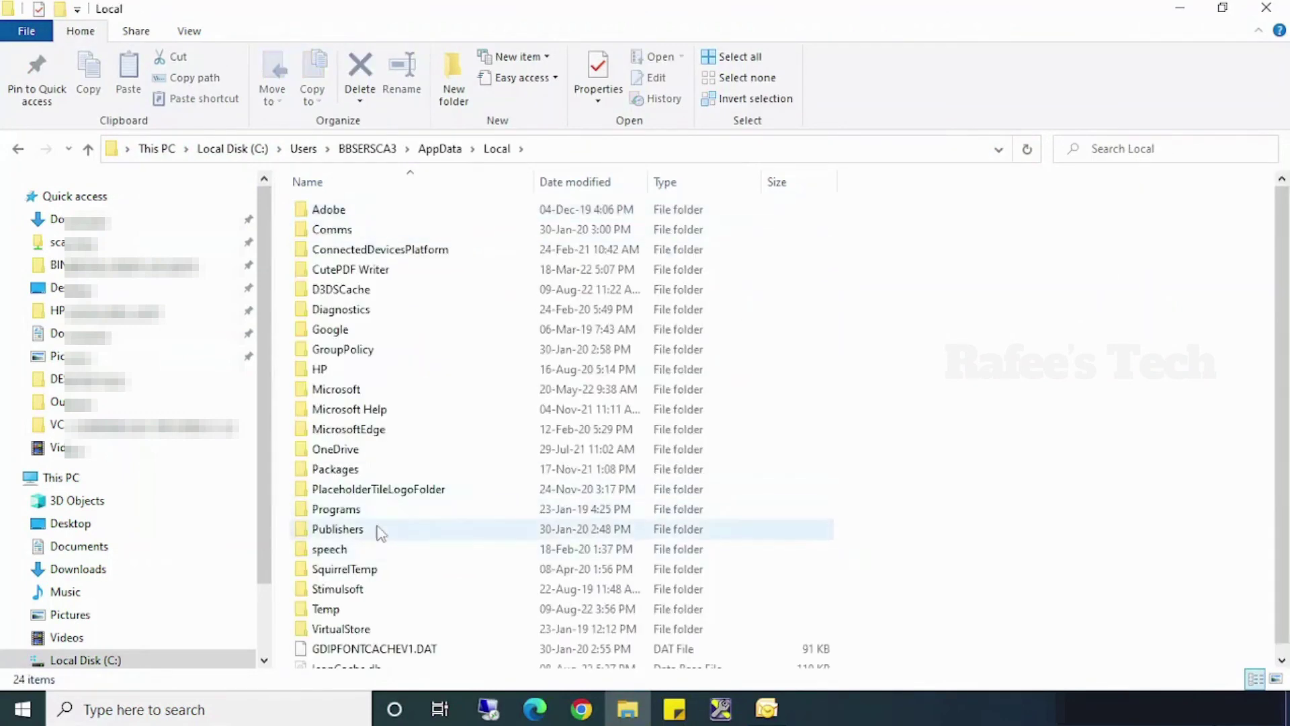
{"action": "double_click", "coordinate": [354, 389]}
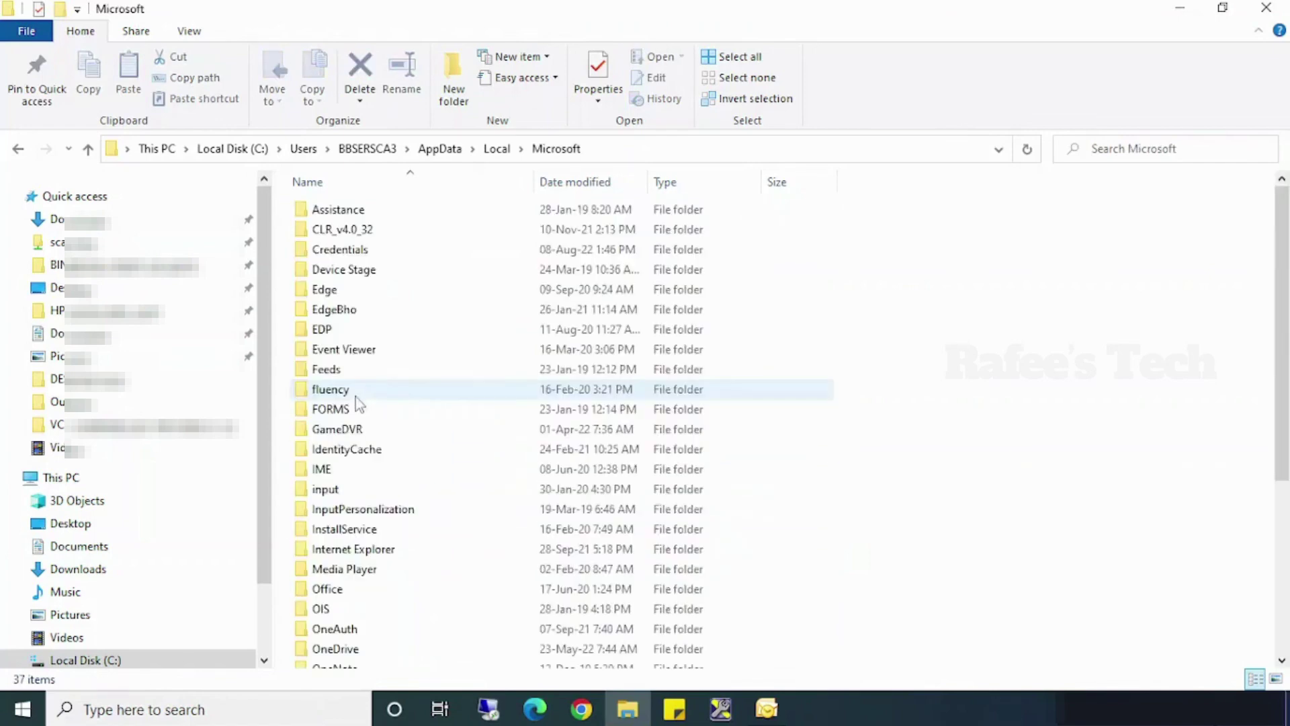
{"action": "scroll", "coordinate": [390, 592], "scroll_direction": "down", "scroll_amount": 1}
{"action": "double_click", "coordinate": [373, 642]}
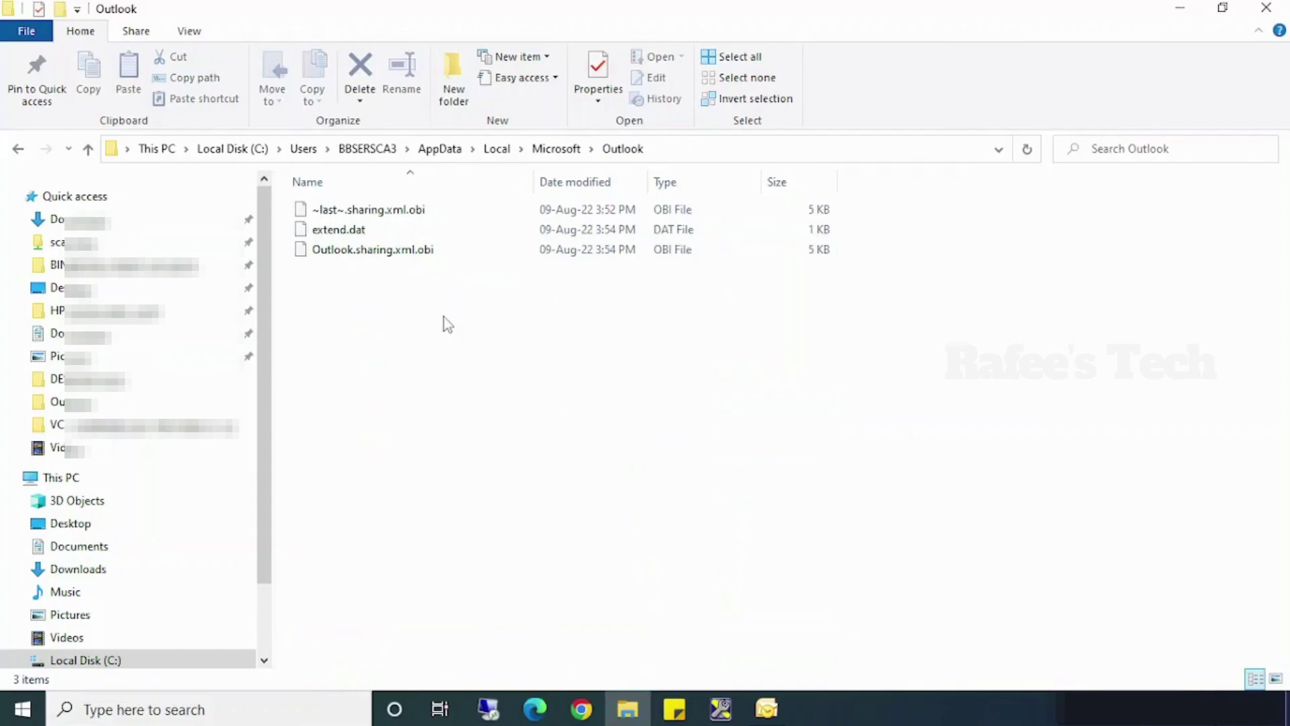
{"action": "left_click", "coordinate": [1266, 7]}
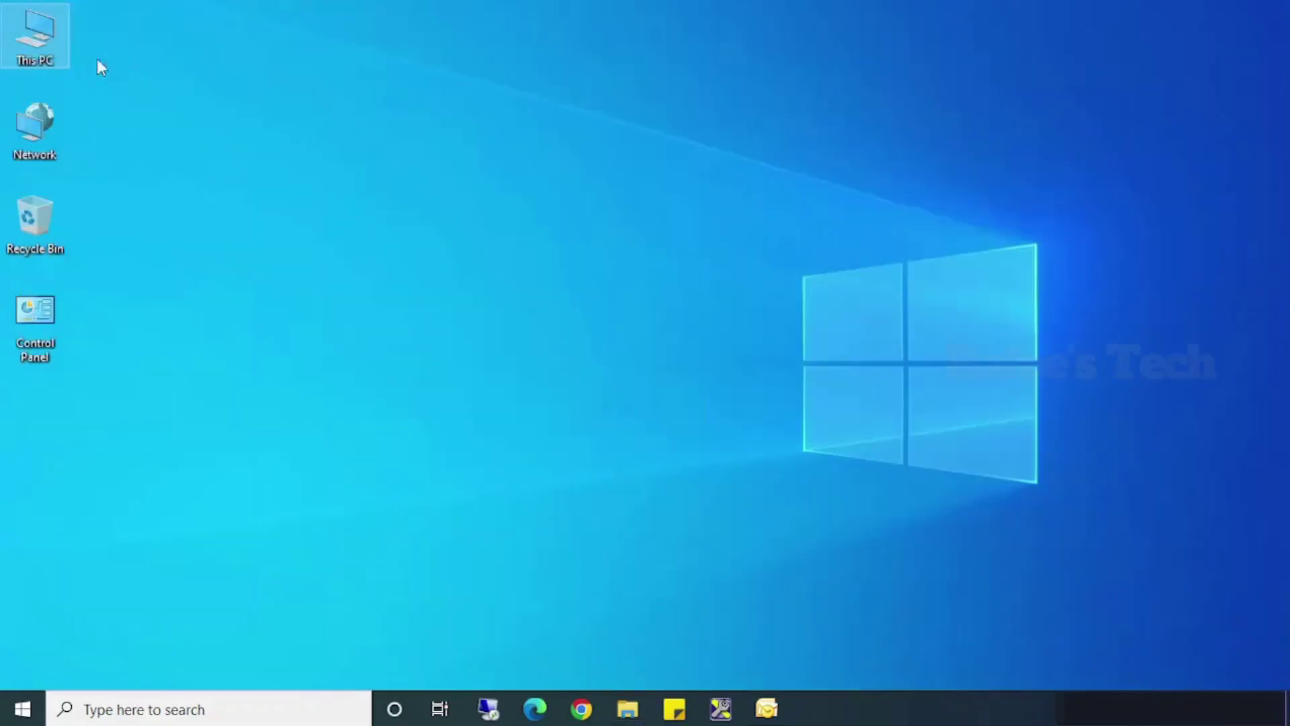
- Look into the BBSERSCA3 folder on Local Disk (D:) for the moved Outlook data, and close the window
{"action": "double_click", "coordinate": [50, 43]}
{"action": "double_click", "coordinate": [645, 373]}
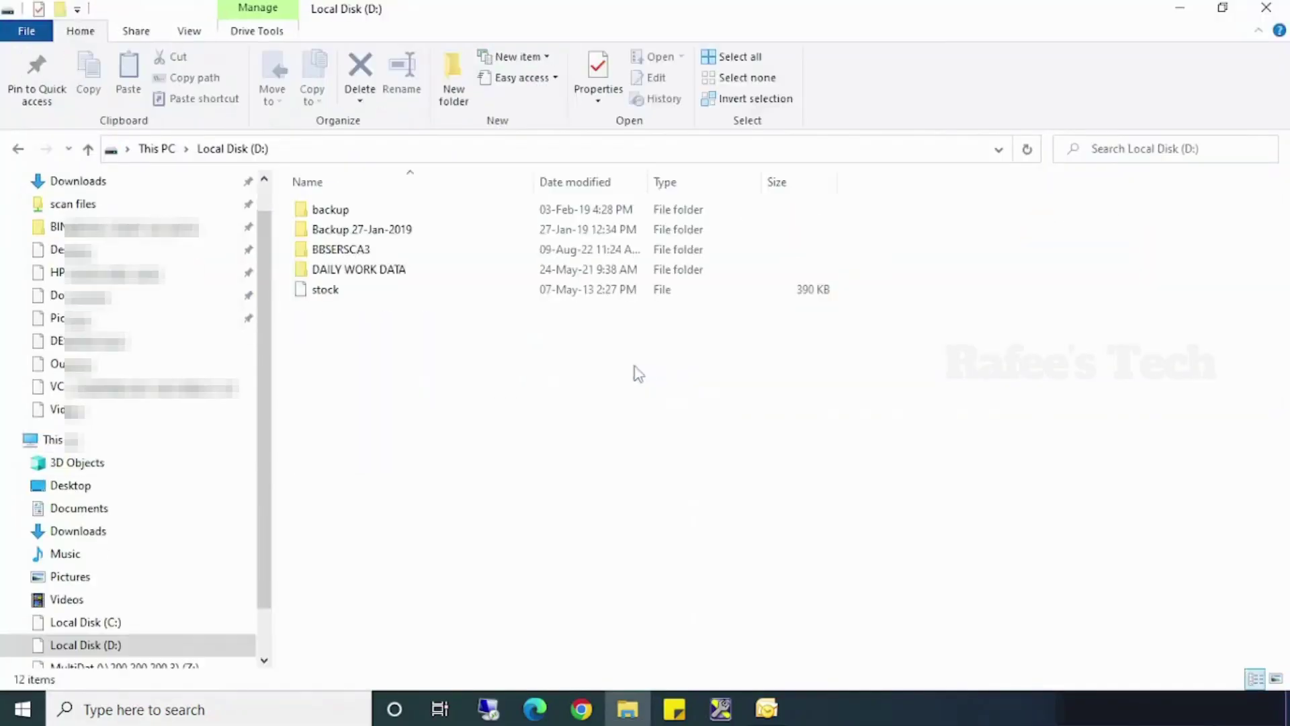
{"action": "double_click", "coordinate": [339, 250]}
{"action": "left_click", "coordinate": [339, 216]}
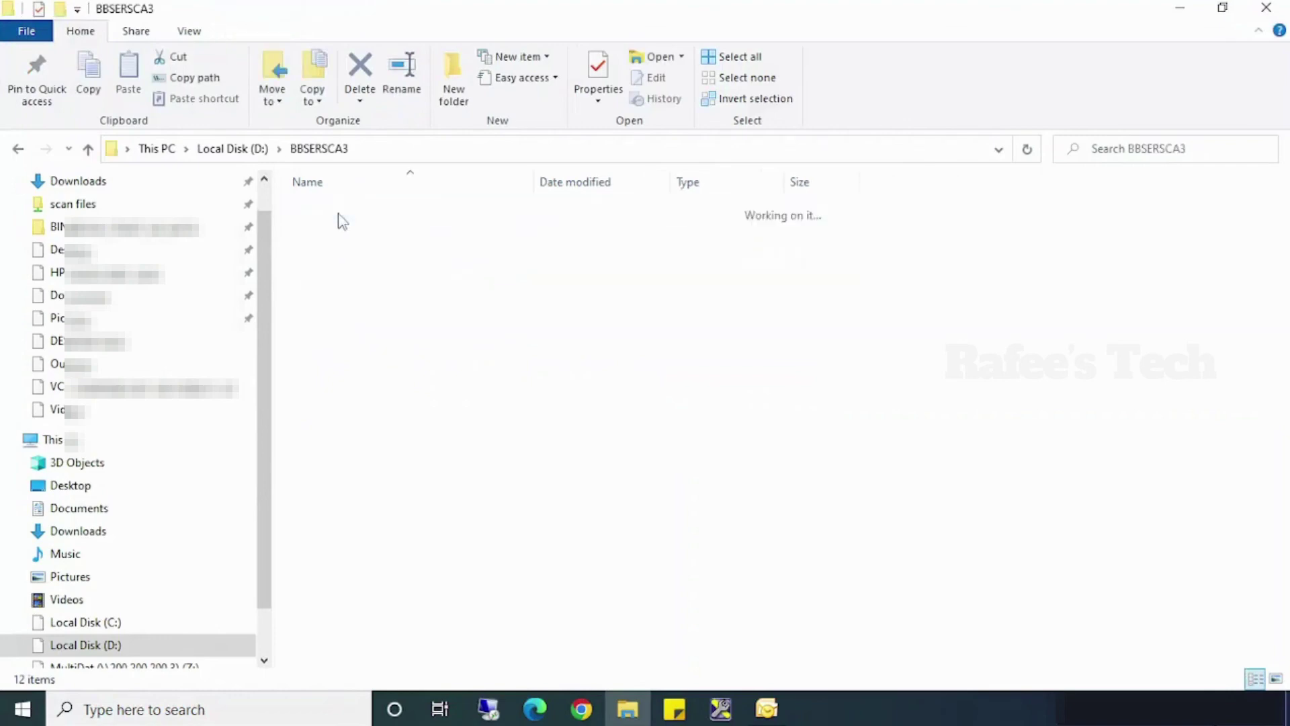
{"action": "double_click", "coordinate": [340, 216]}
{"action": "left_click", "coordinate": [1266, 8]}
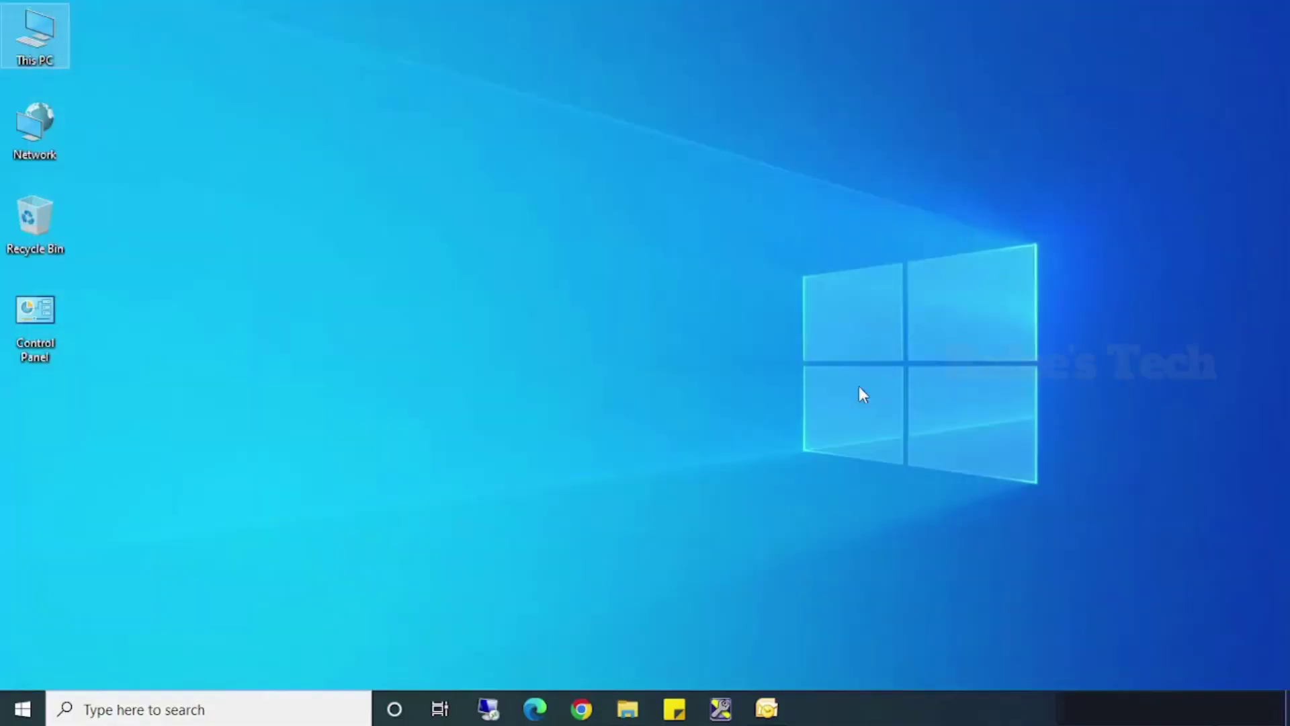
- Launch Outlook and check the file locations of Archive Folders and Personal Folders in the account's data files, closing the settings when done
{"action": "left_click", "coordinate": [767, 711]}
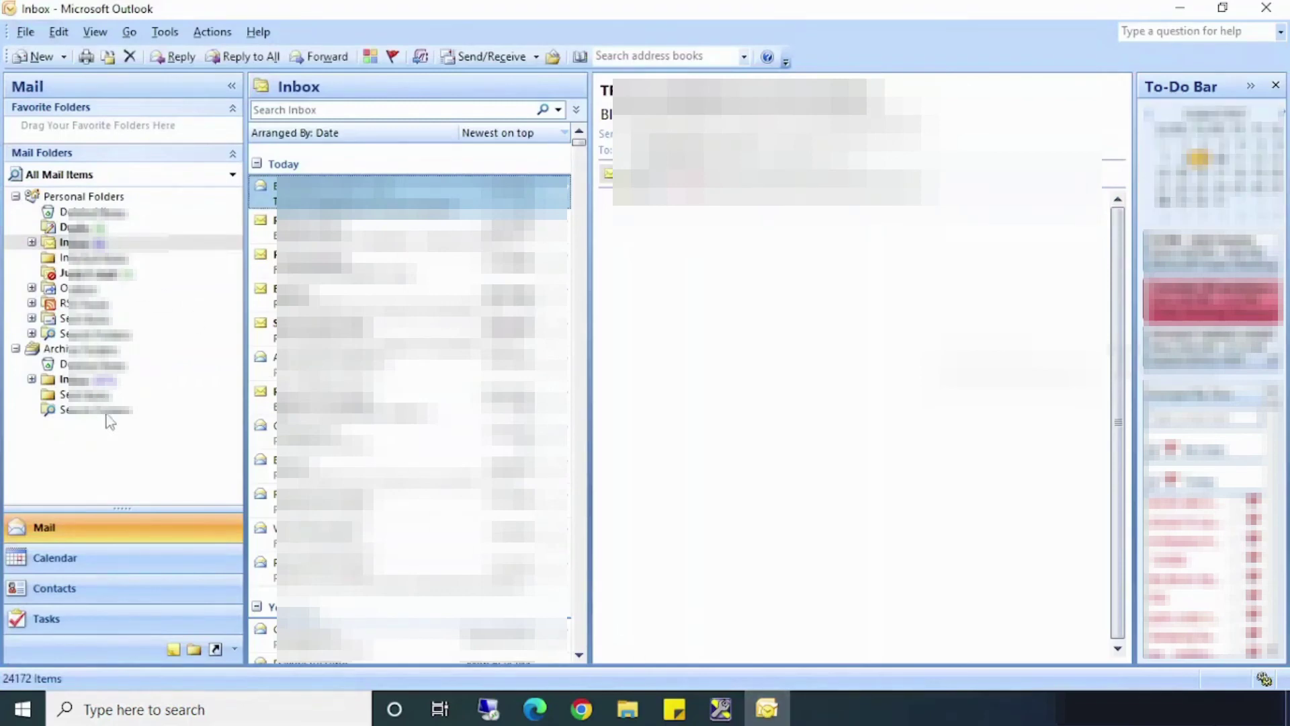
{"action": "left_click", "coordinate": [165, 32]}
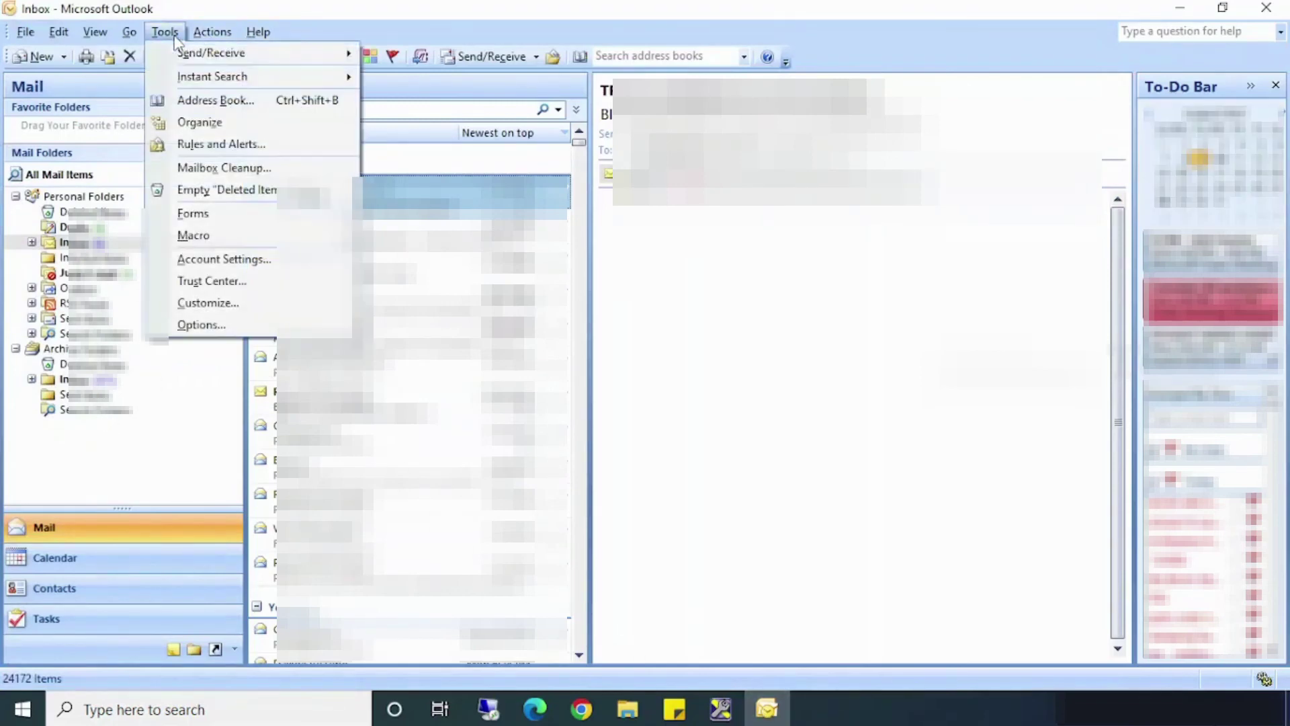
{"action": "left_click", "coordinate": [224, 260]}
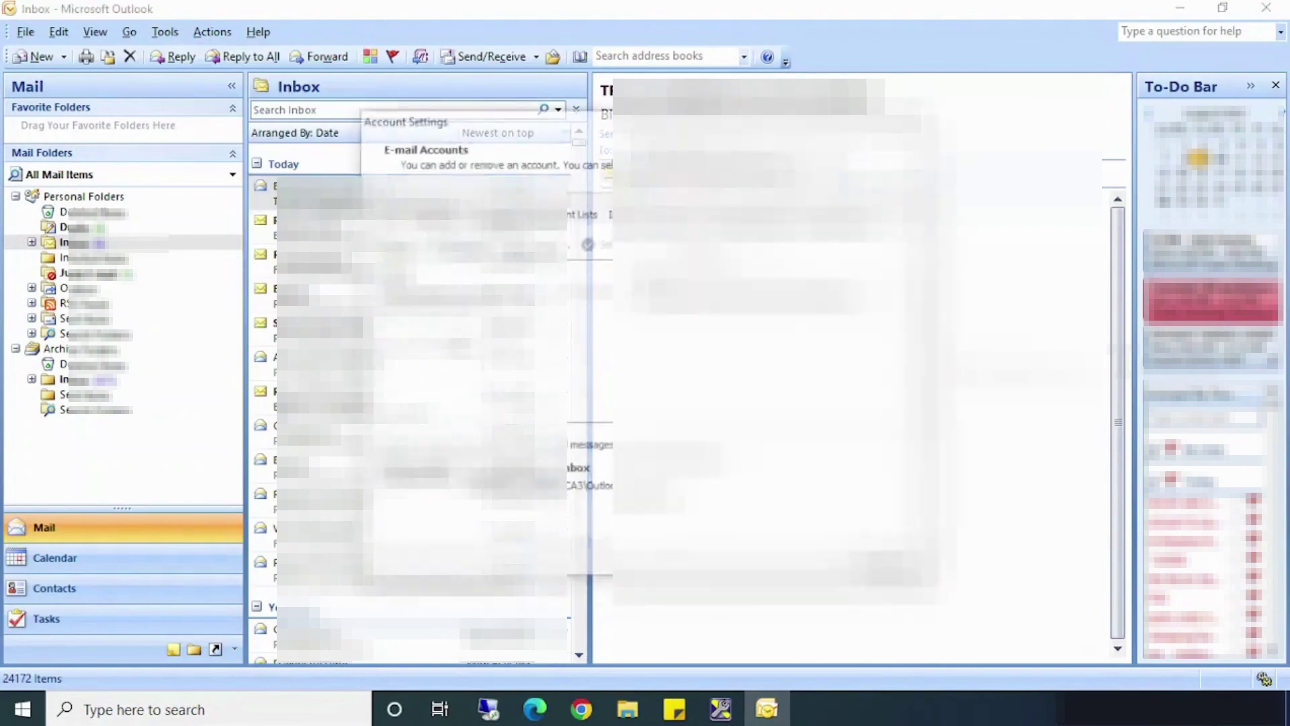
{"action": "left_click", "coordinate": [419, 214]}
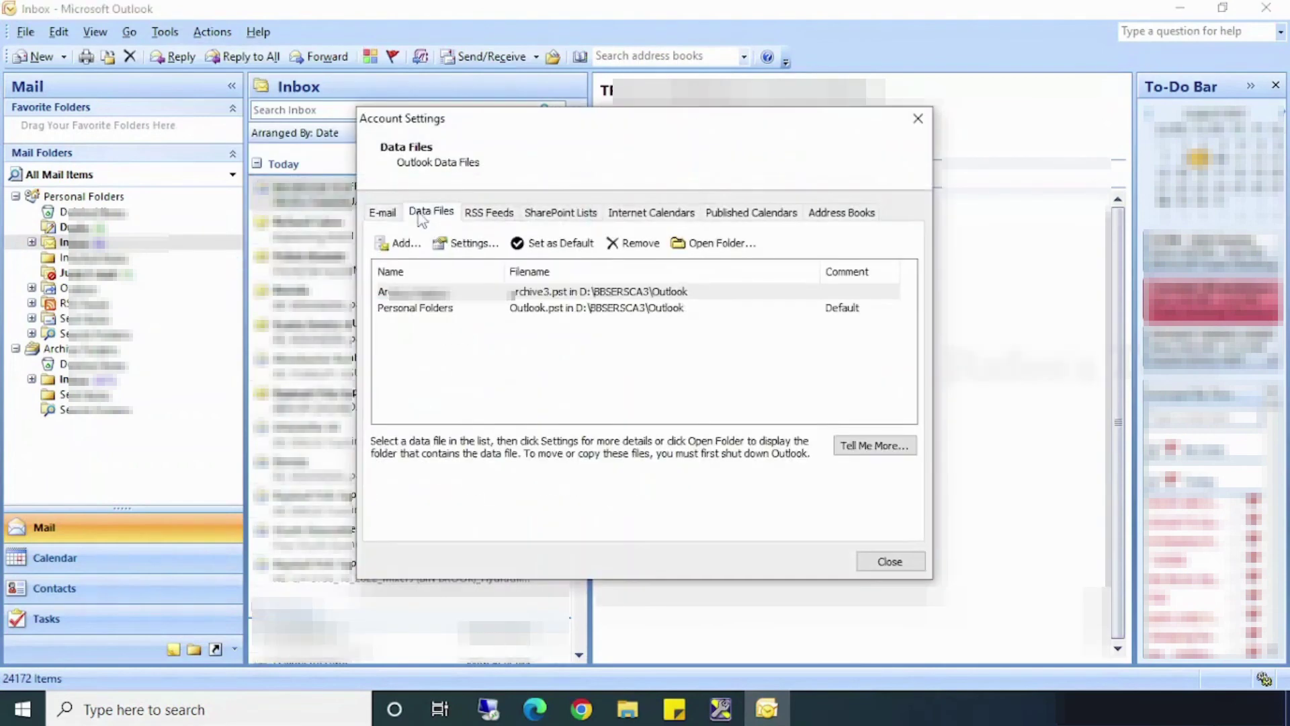
{"action": "left_click", "coordinate": [441, 296]}
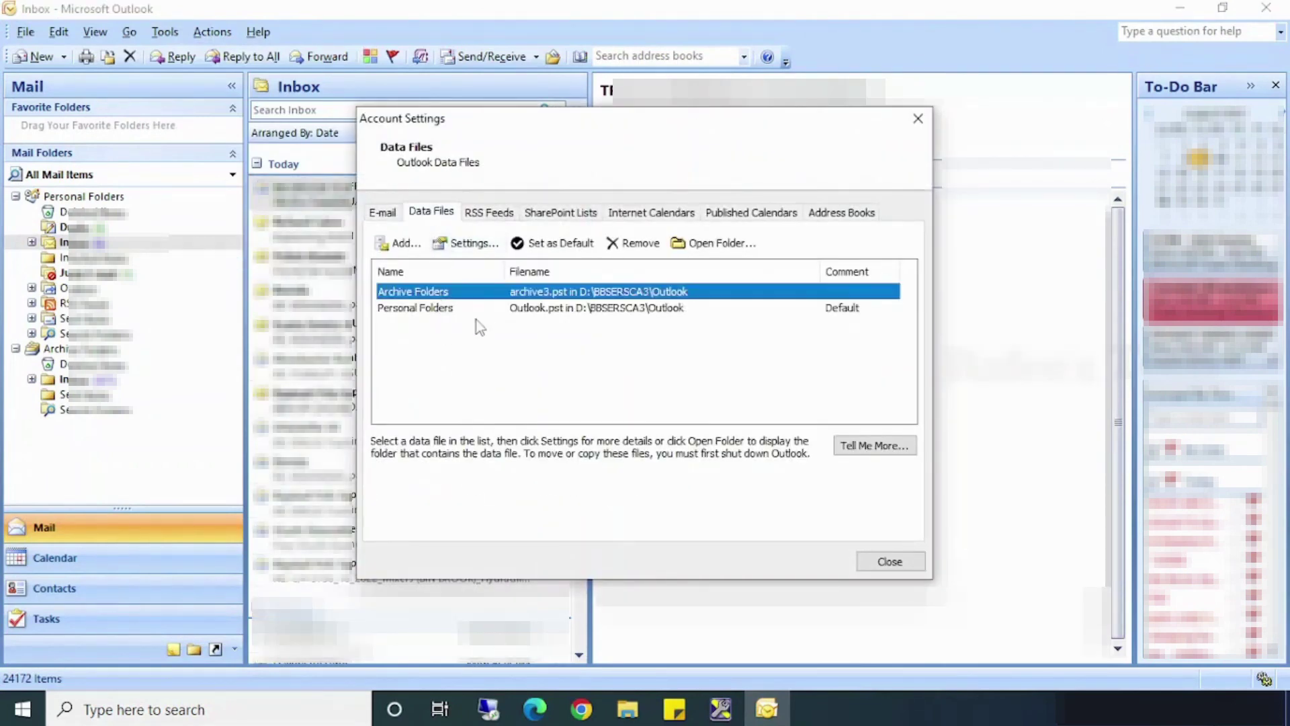
{"action": "left_click", "coordinate": [475, 309]}
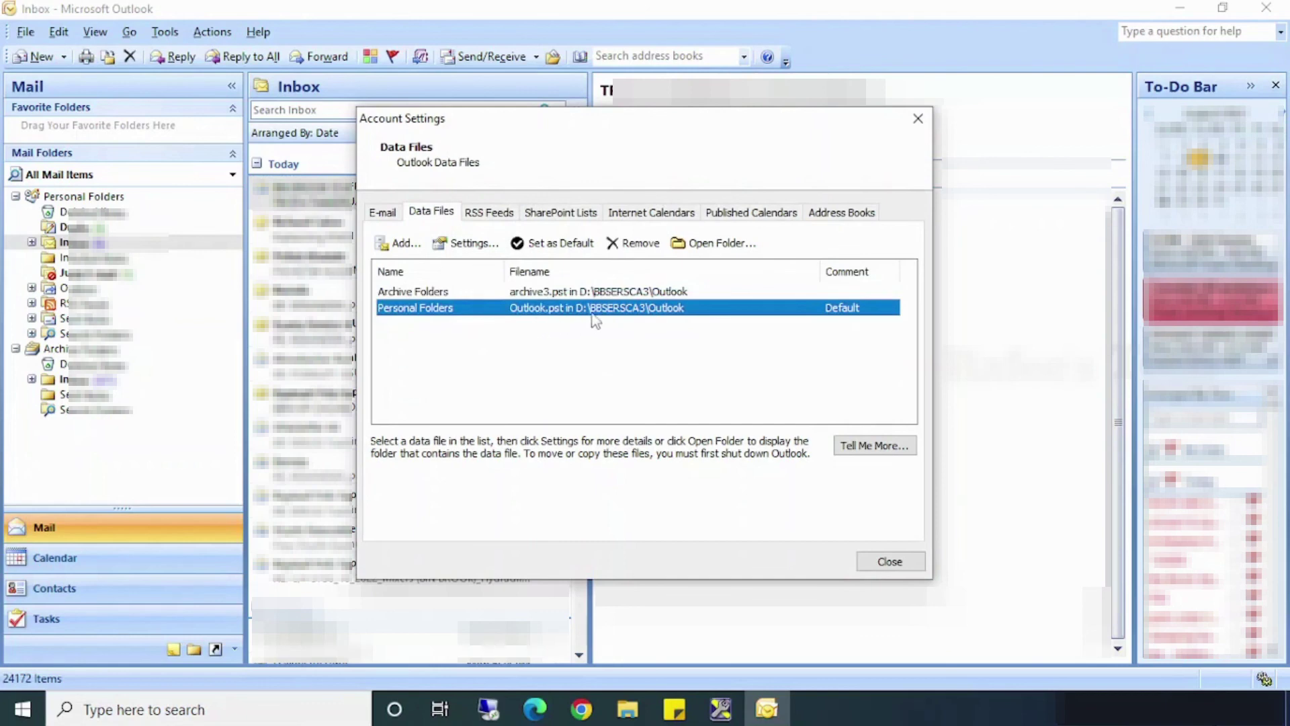
{"action": "left_click", "coordinate": [562, 291]}
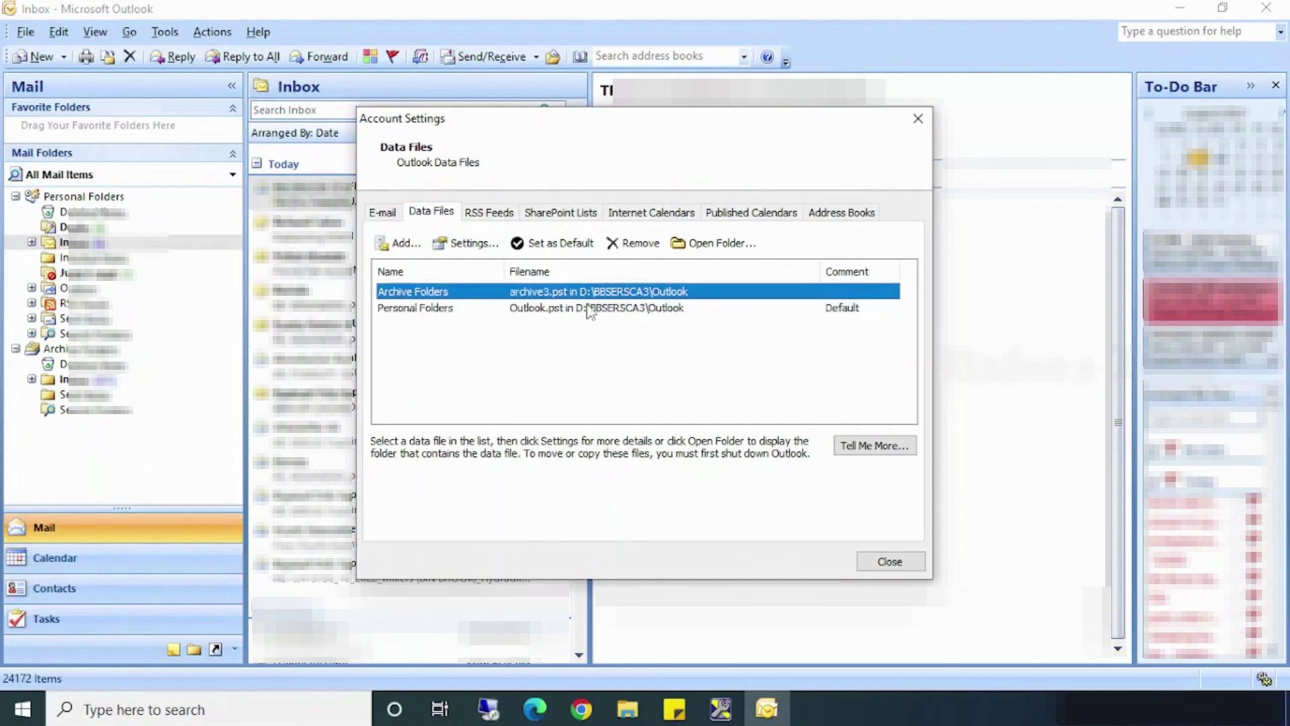
{"action": "left_click", "coordinate": [891, 562]}
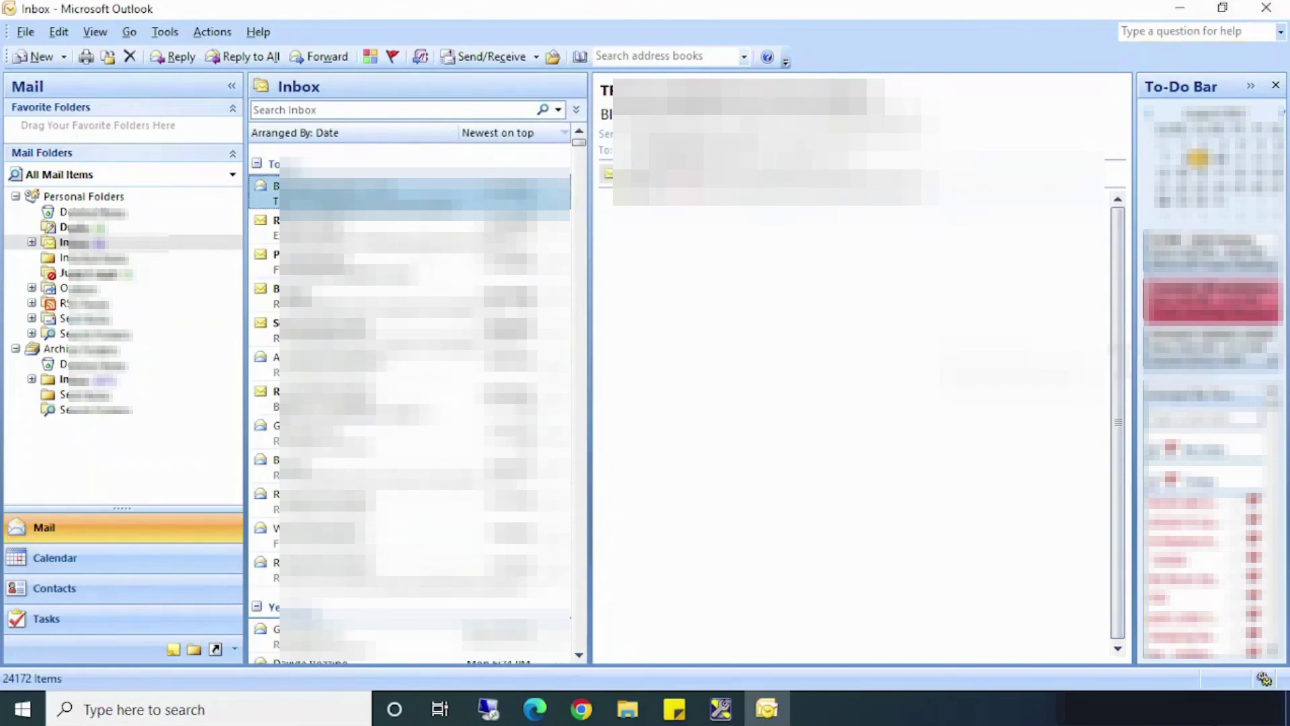
- Preview the second Inbox message, return to the first one, and minimize Outlook
{"action": "left_click", "coordinate": [414, 228]}
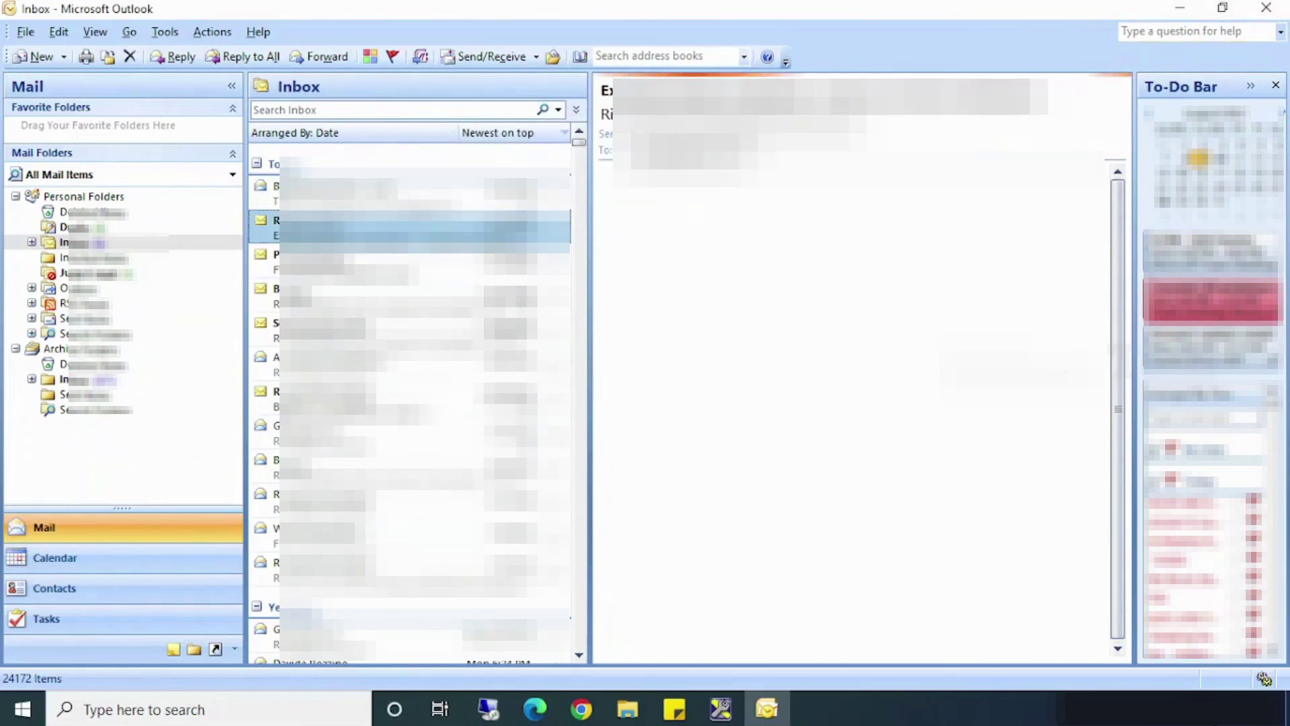
{"action": "key", "text": "Up"}
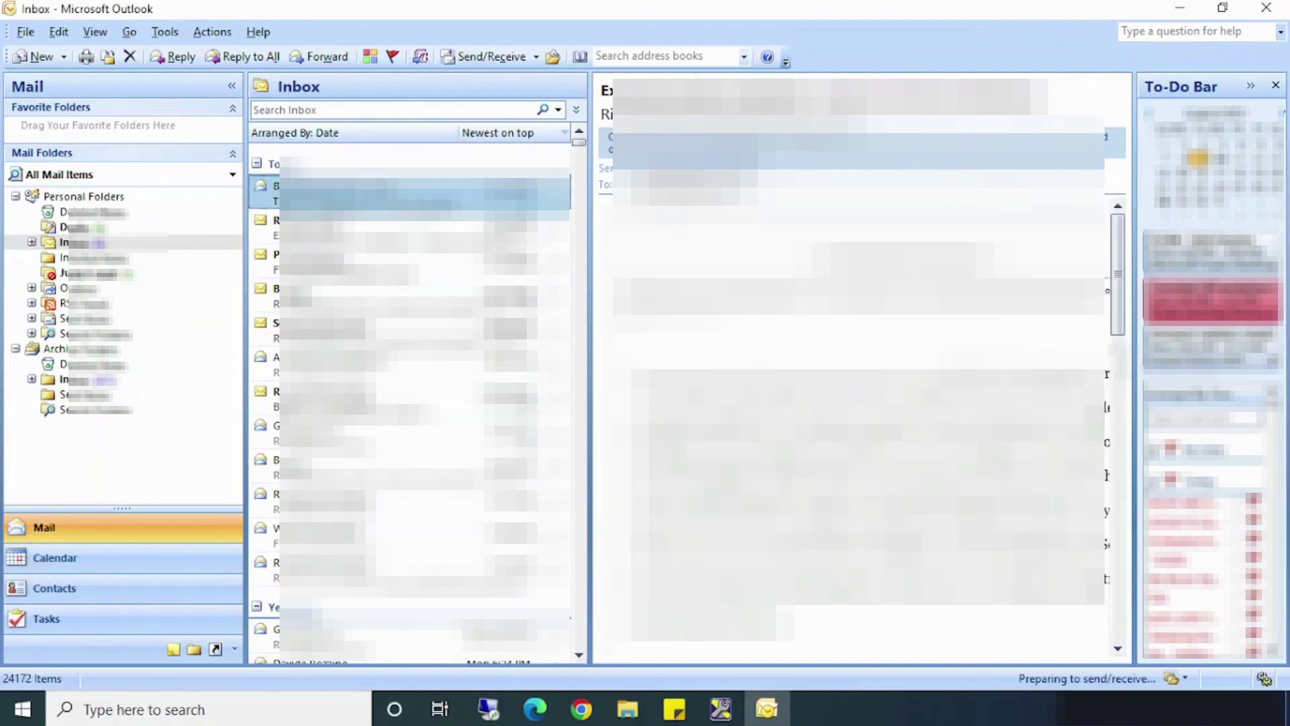
{"action": "left_click", "coordinate": [1178, 9]}
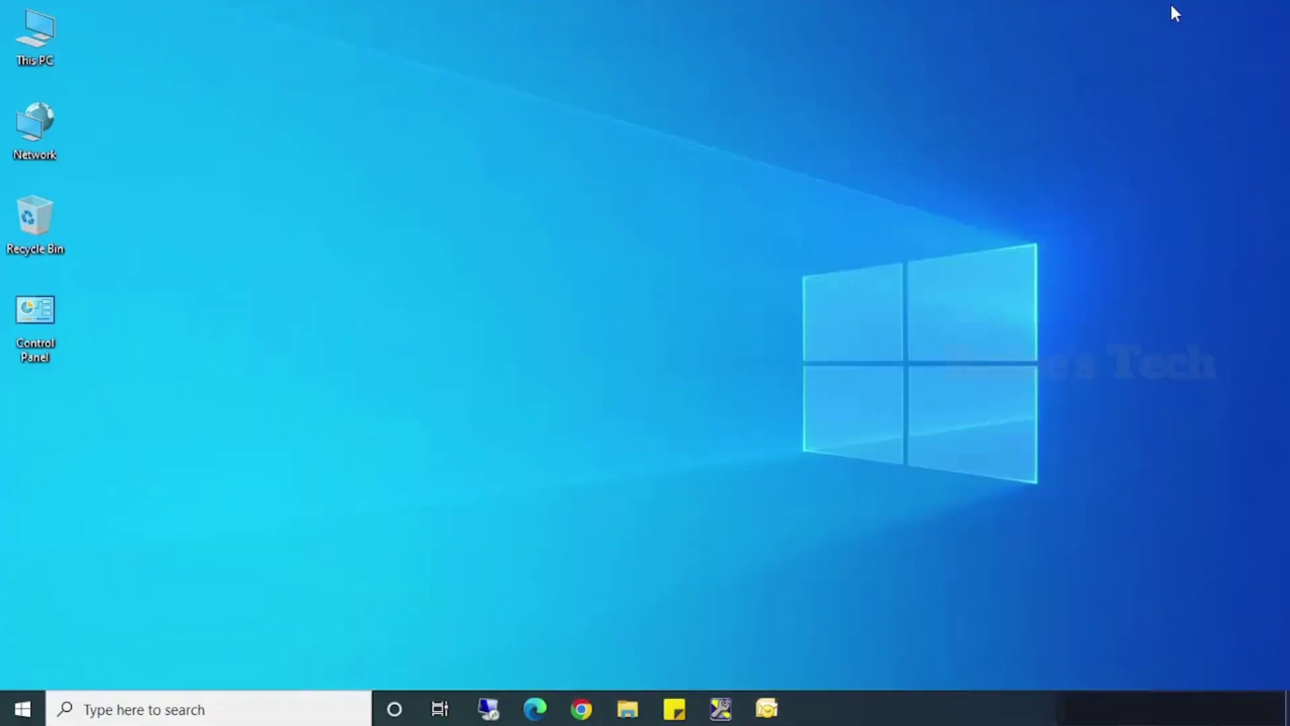